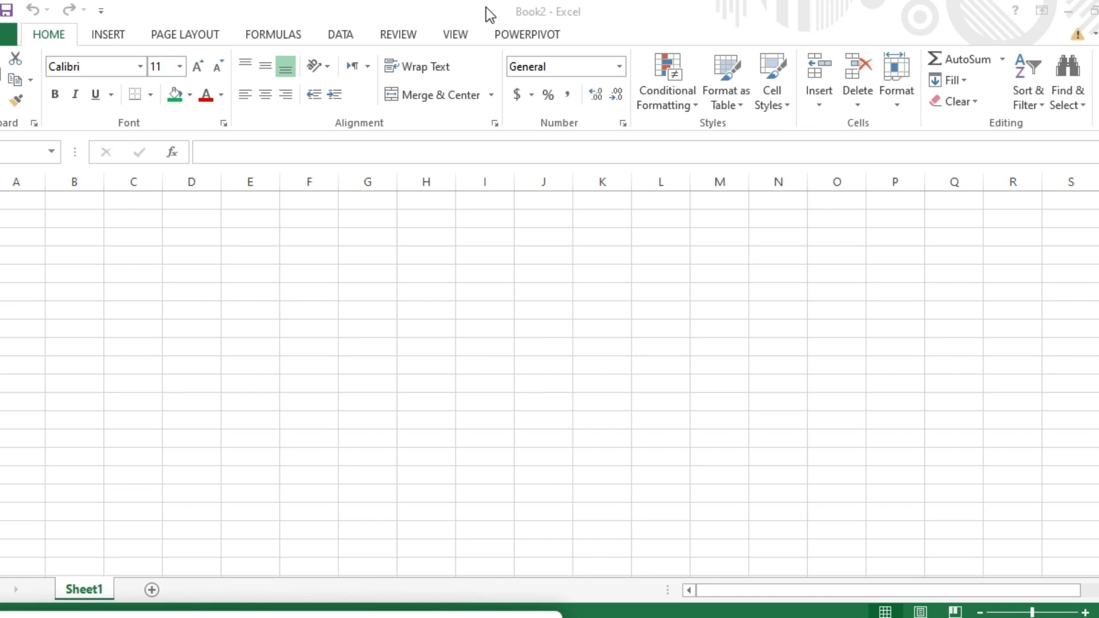
# Step: Activate the Book2 window and switch to the REVIEW tab's review and sharing tools
pyautogui.click(408, 33)
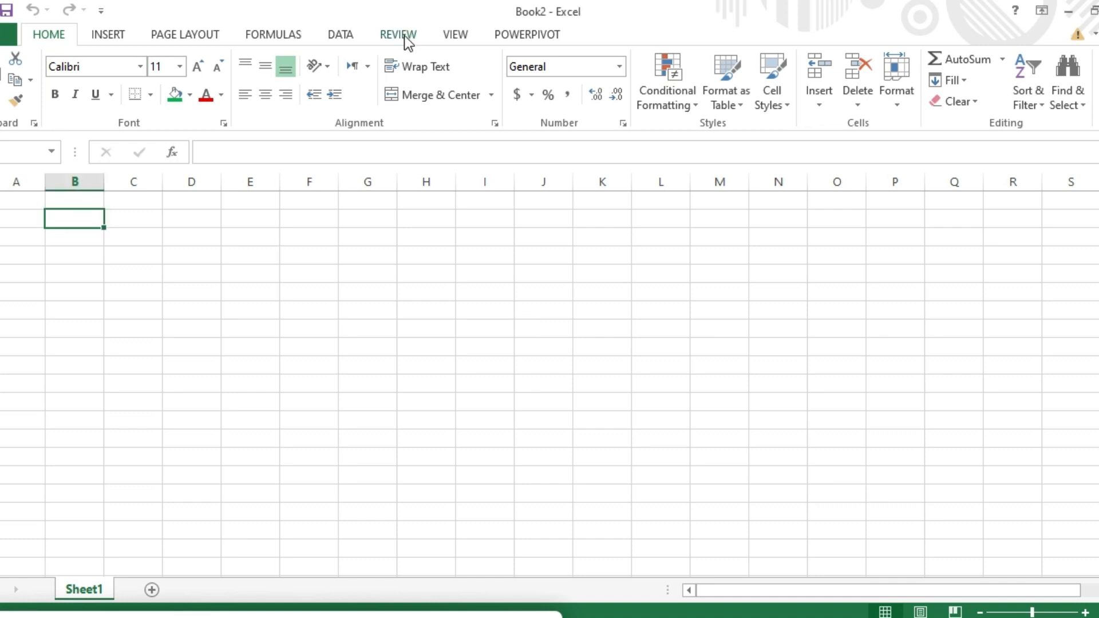
pyautogui.click(404, 36)
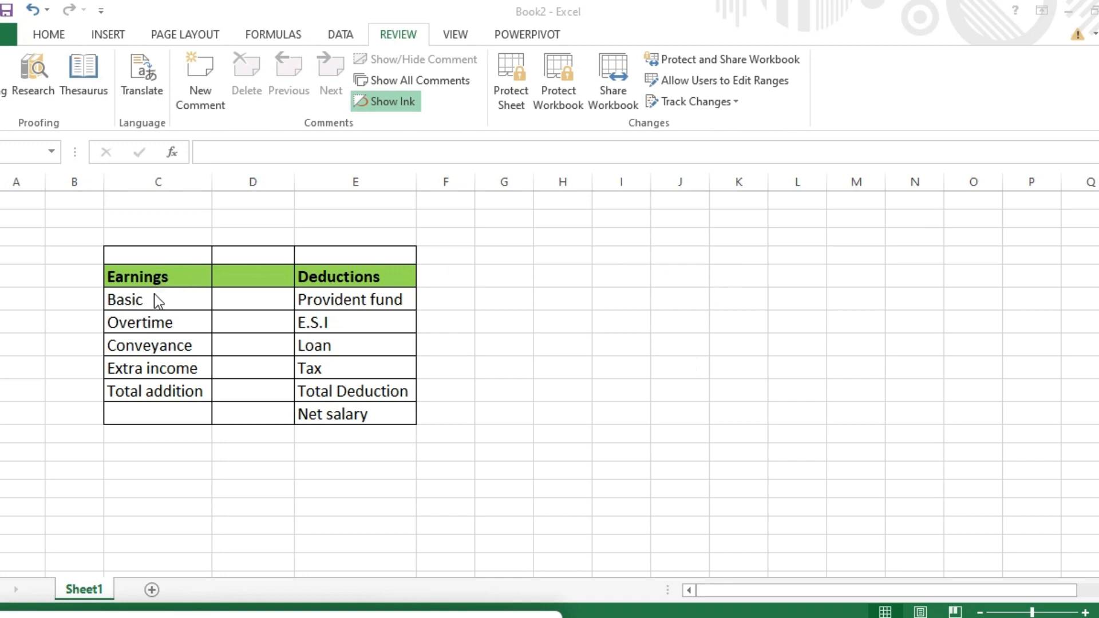
# Step: Delete one letter each so the labels read Bsic, Ovrtime, Etra income and Ttal Deduction
pyautogui.click(124, 300)
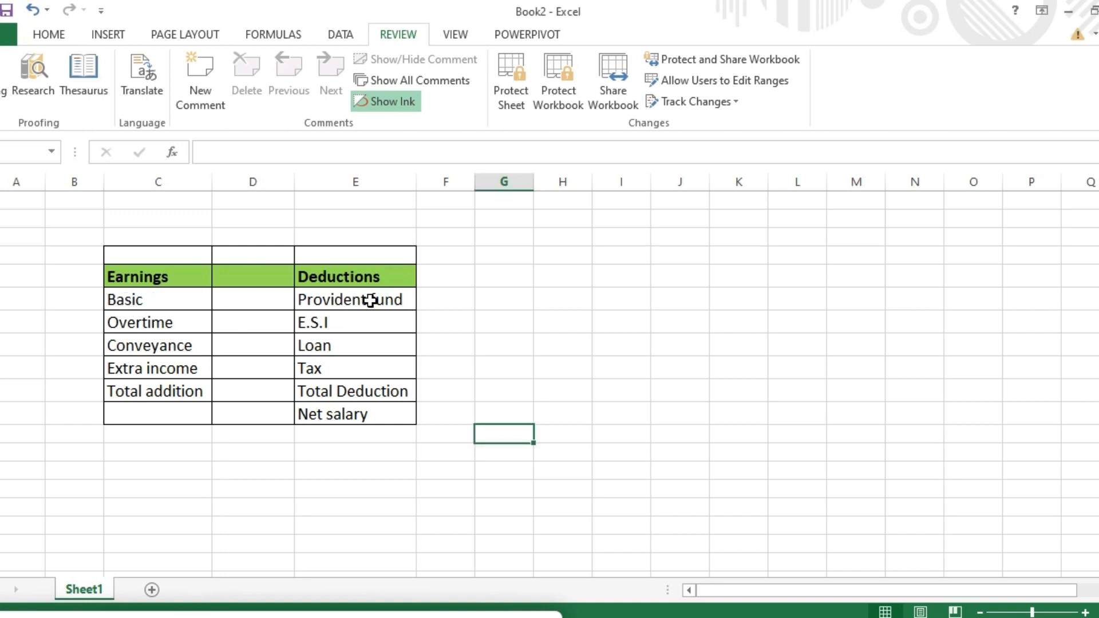
pyautogui.click(126, 301)
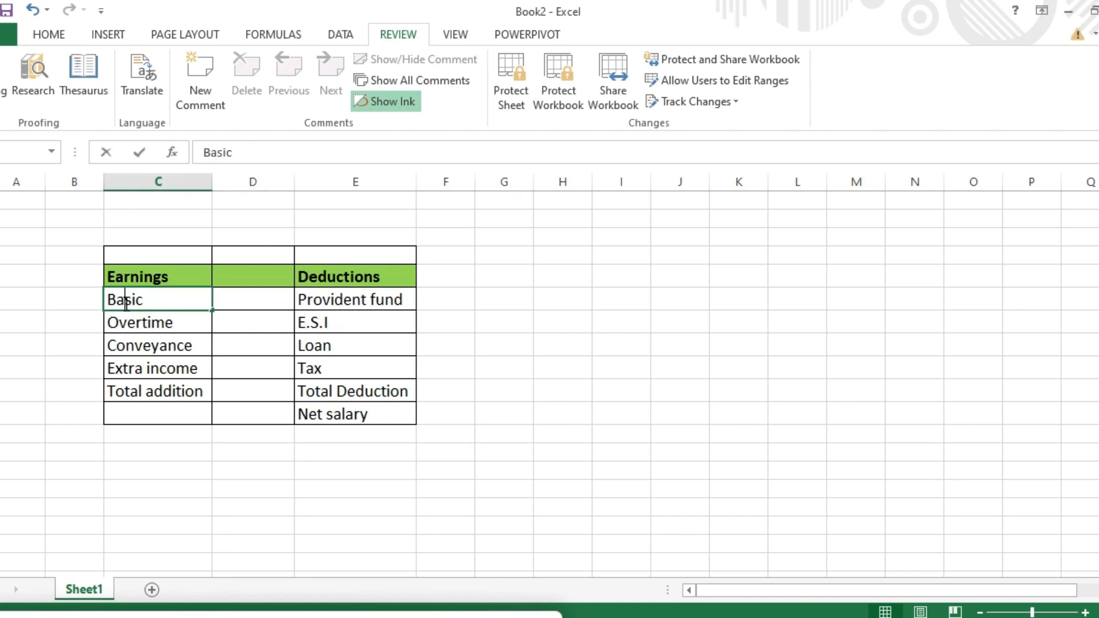
pyautogui.doubleClick(126, 302)
pyautogui.press('BackSpace')
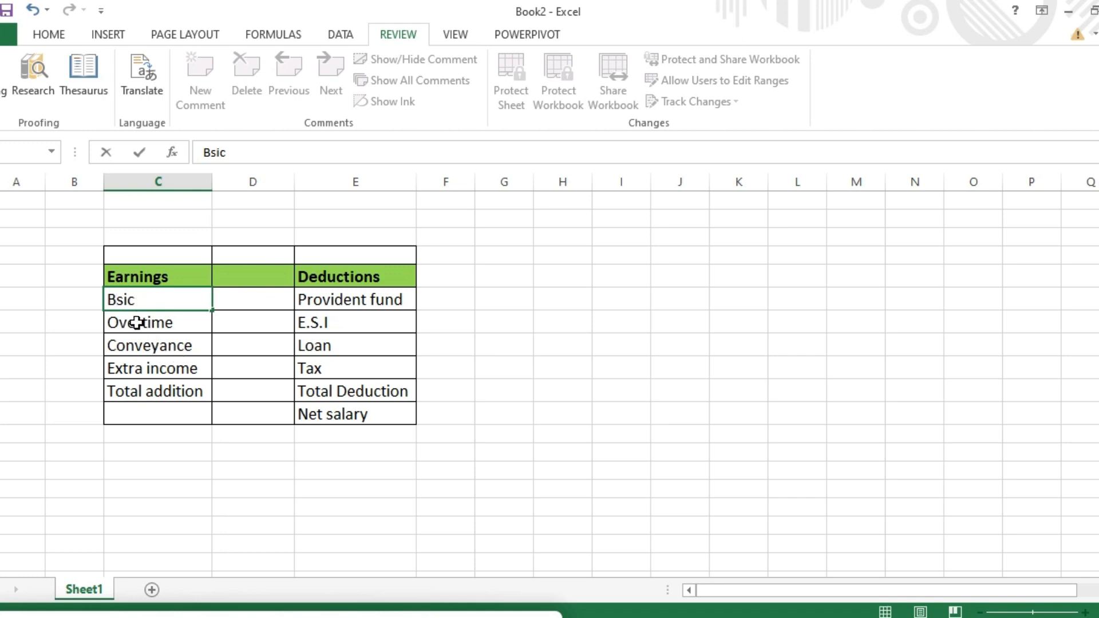
pyautogui.doubleClick(137, 324)
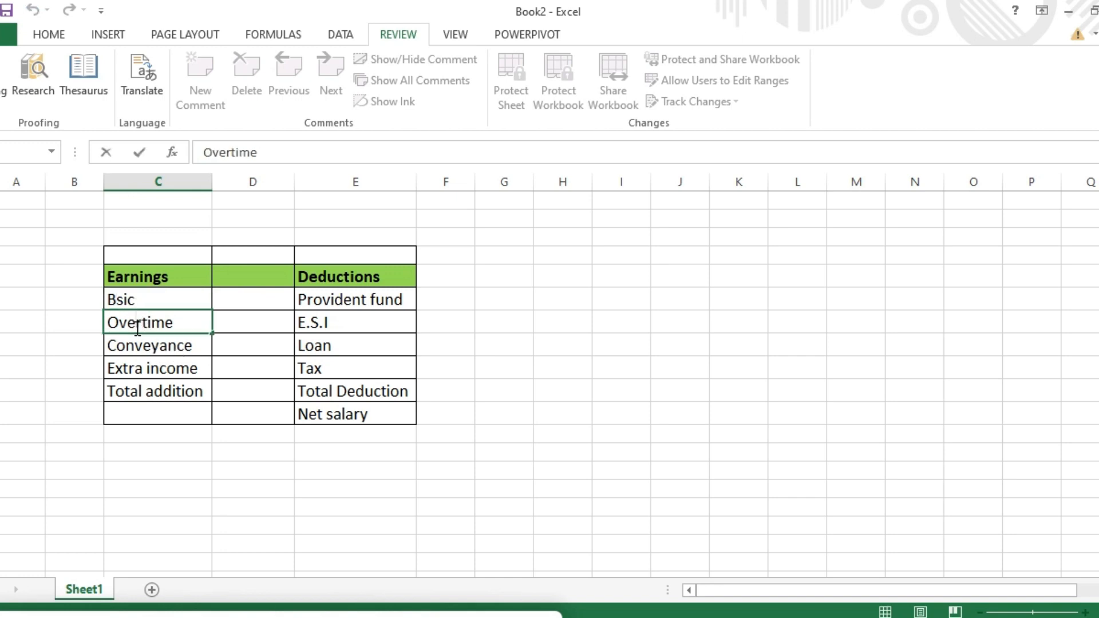
pyautogui.press('BackSpace')
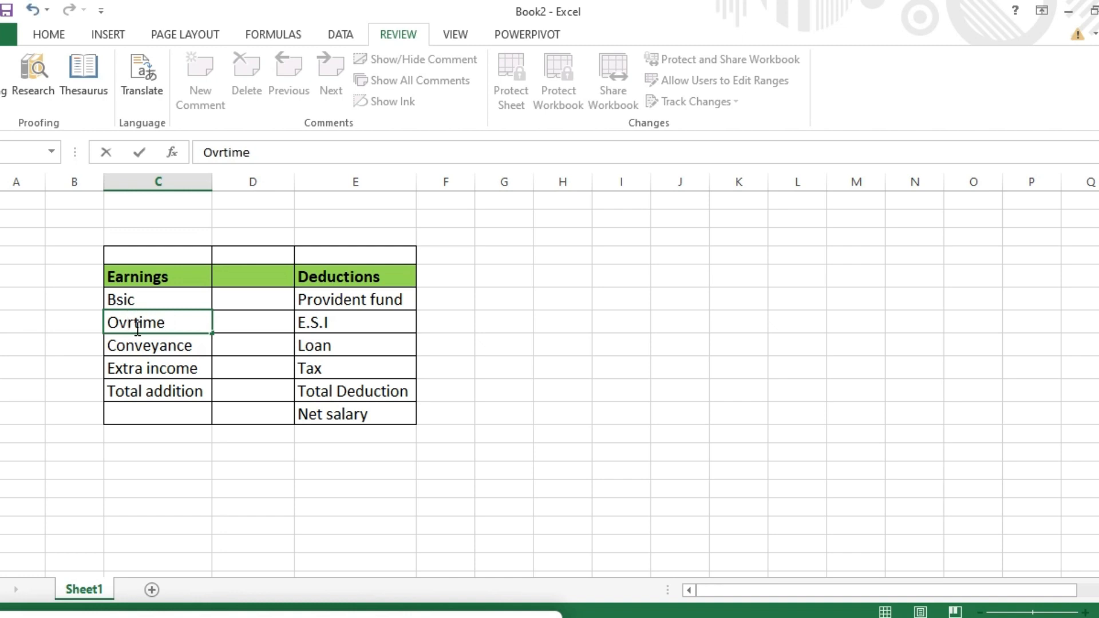
pyautogui.doubleClick(123, 371)
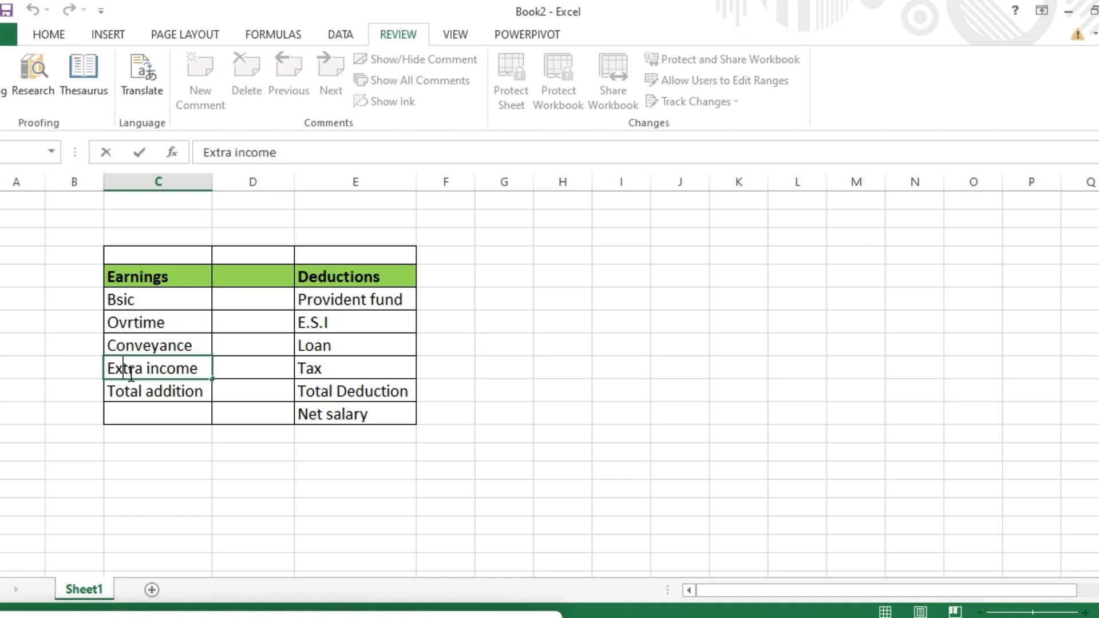
pyautogui.press('BackSpace')
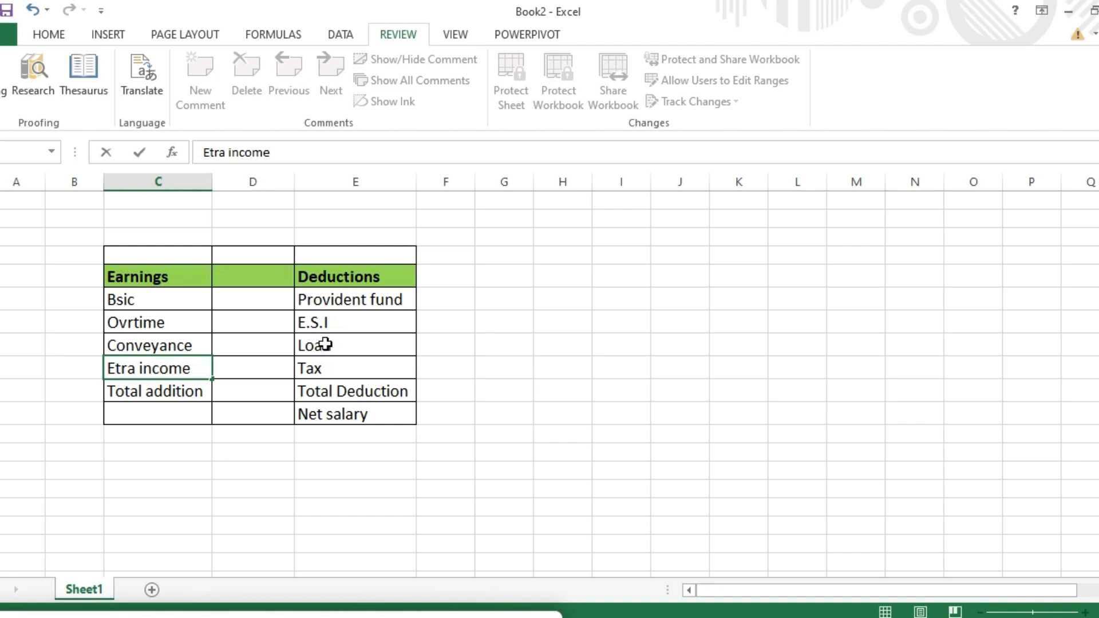
pyautogui.doubleClick(316, 393)
pyautogui.press('BackSpace')
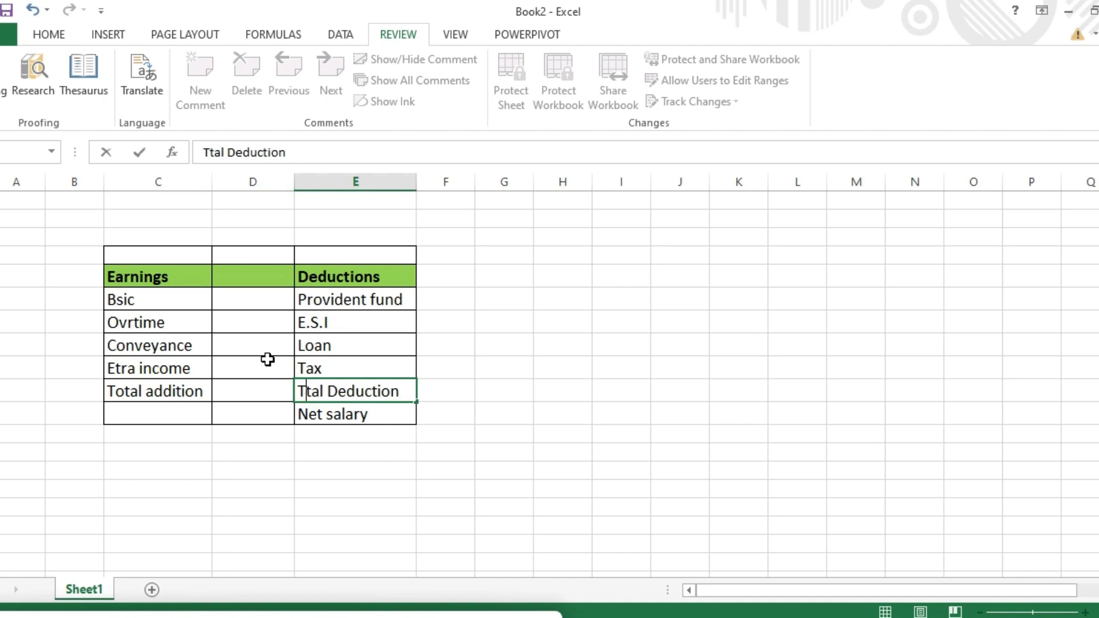
pyautogui.click(150, 278)
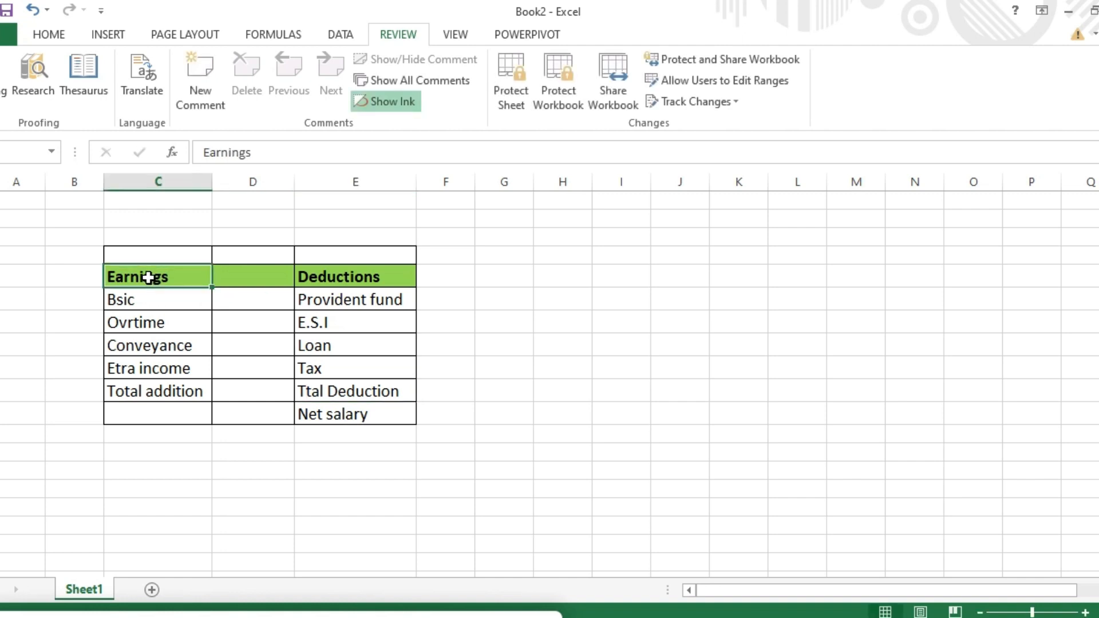
# Step: Run Spelling to change Bsic, Ovrtime, Etra and Ttal back to Basic, Overtime, Extra and Total
pyautogui.click(4, 80)
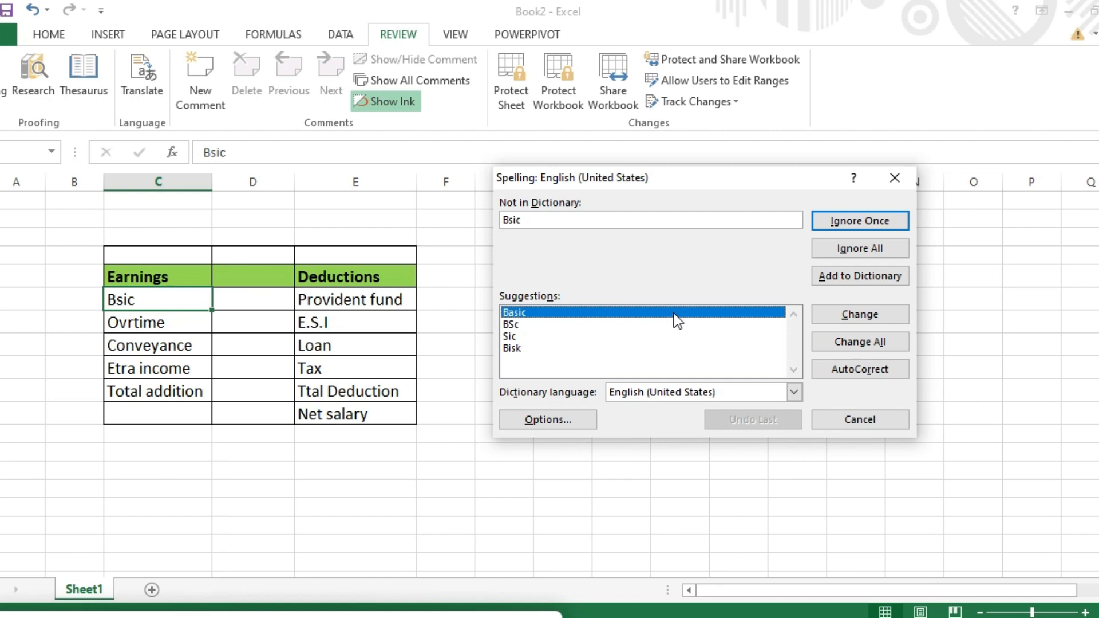
pyautogui.click(658, 311)
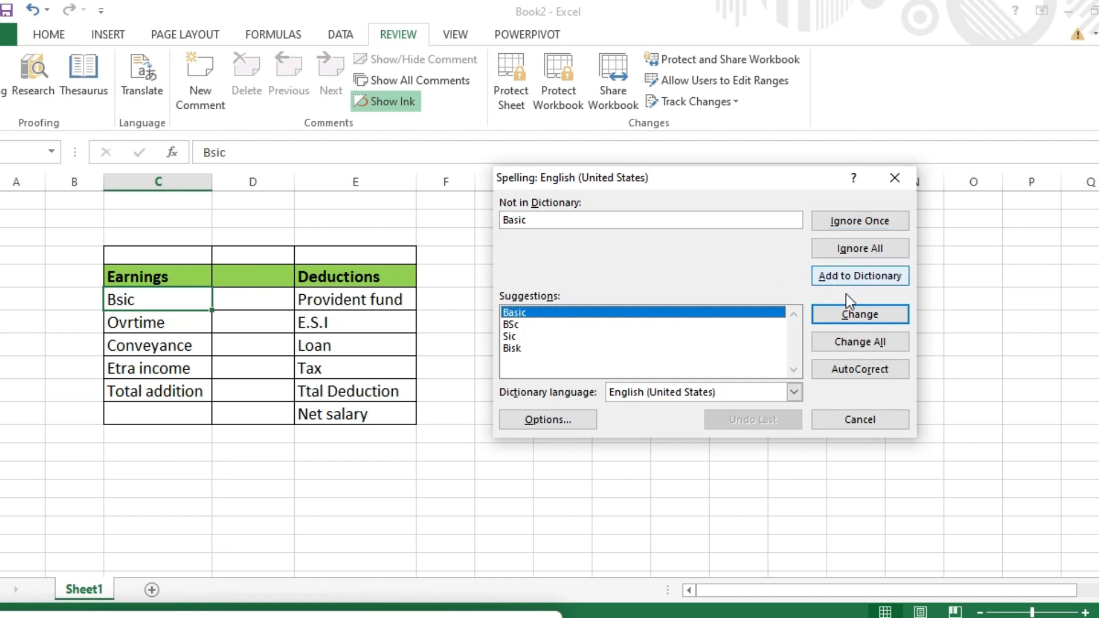
pyautogui.click(859, 314)
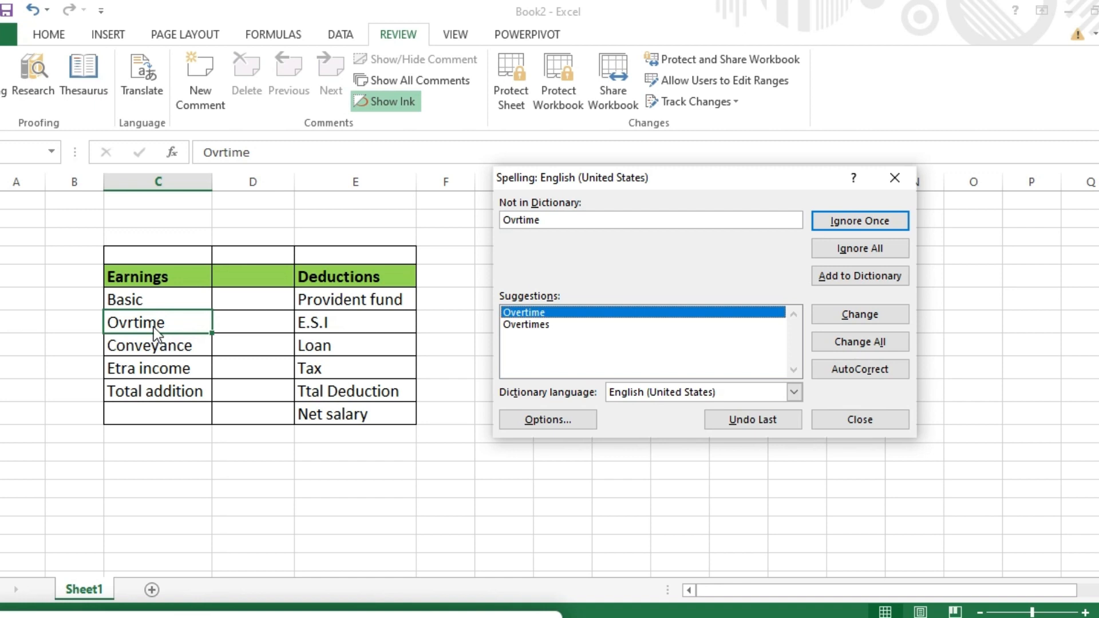
pyautogui.click(613, 311)
pyautogui.click(876, 315)
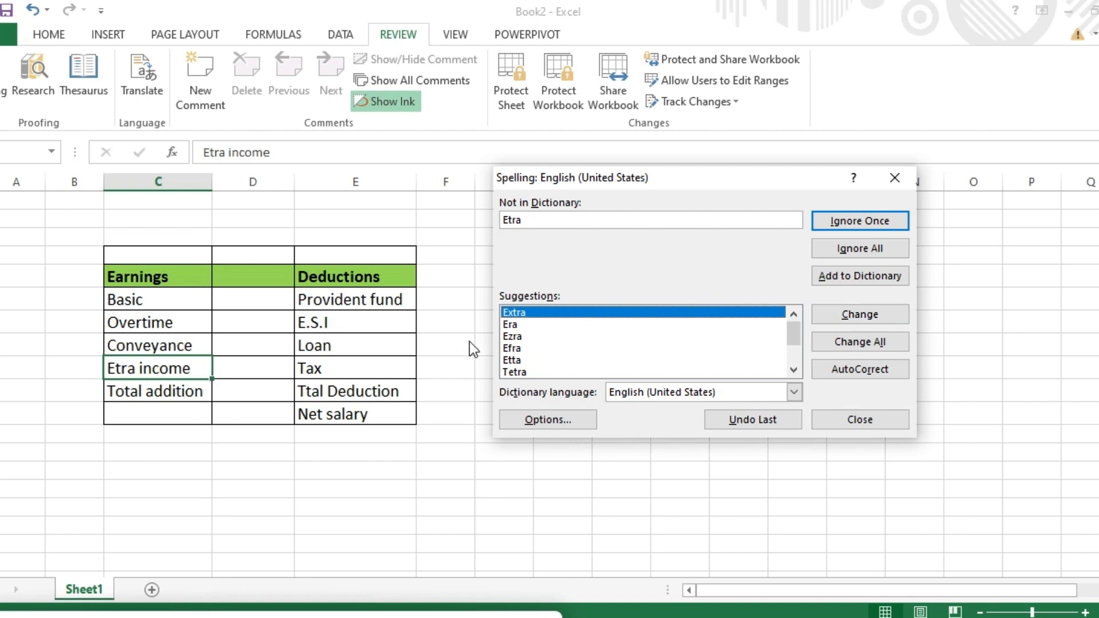
pyautogui.click(530, 312)
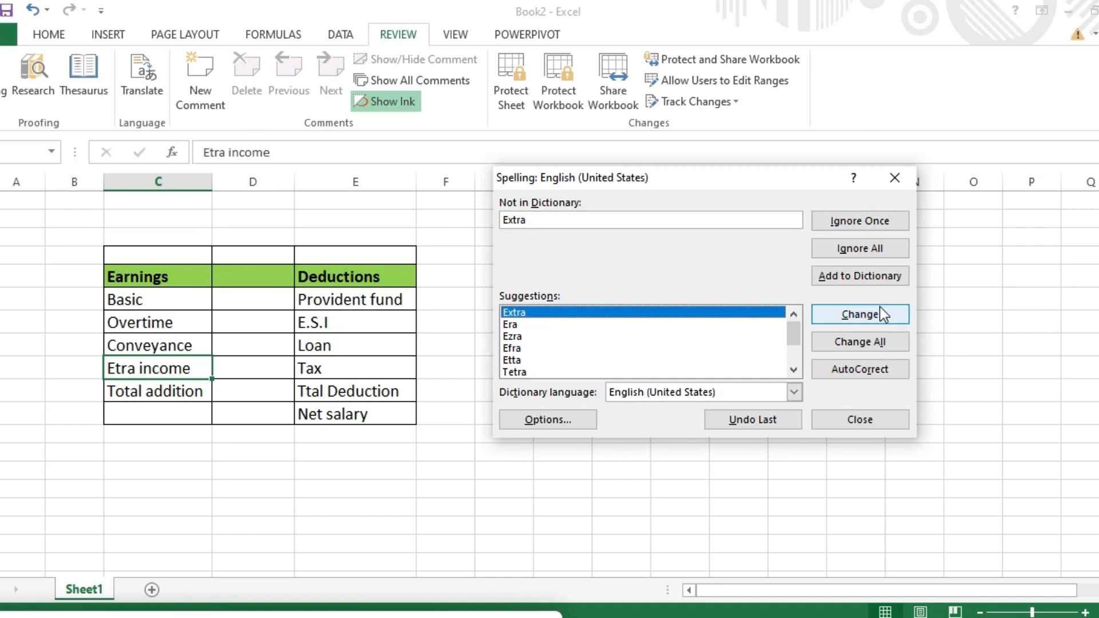
pyautogui.click(863, 316)
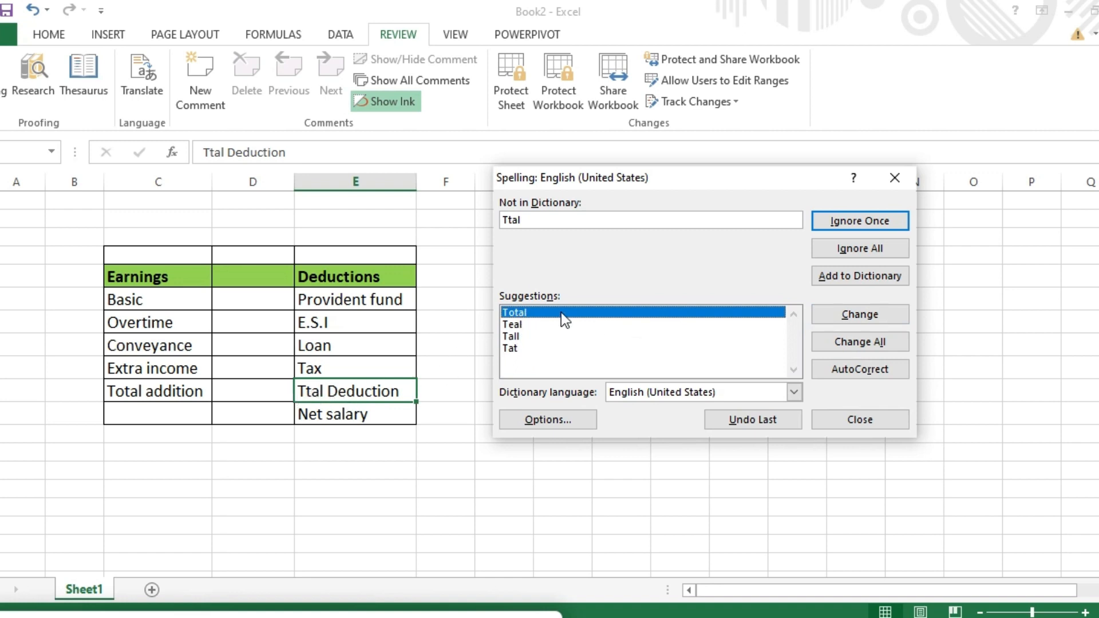
pyautogui.click(864, 314)
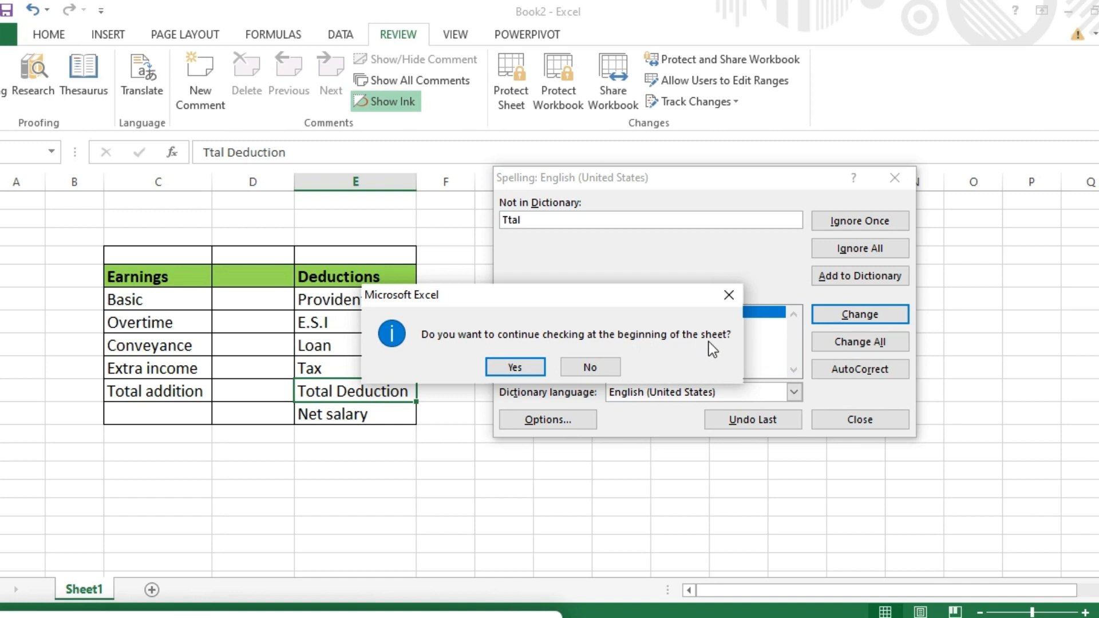
pyautogui.click(525, 365)
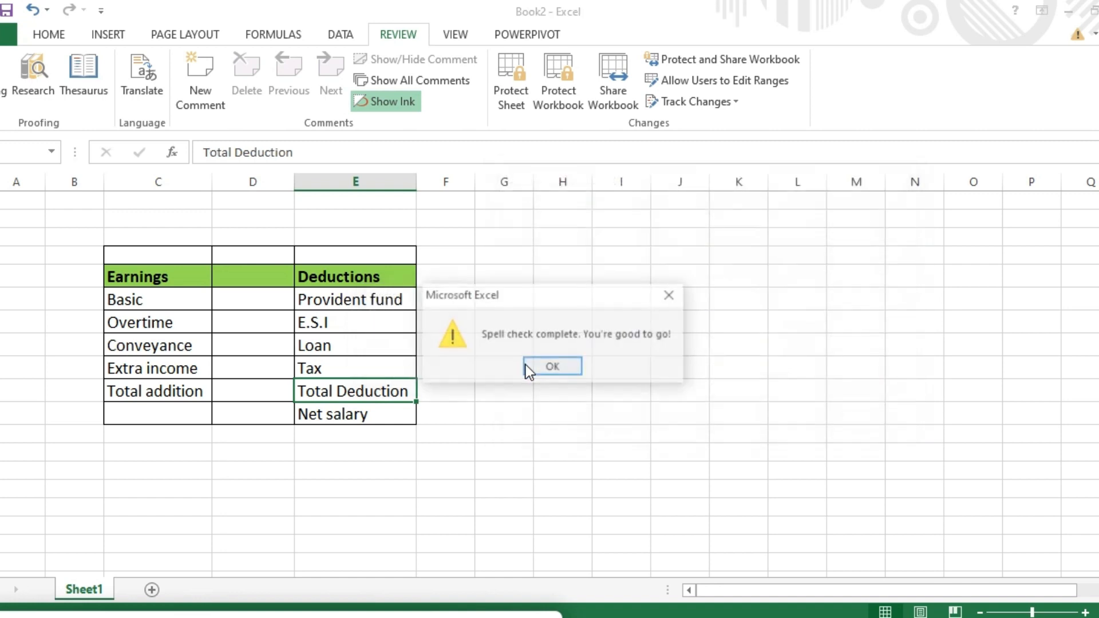
pyautogui.click(550, 366)
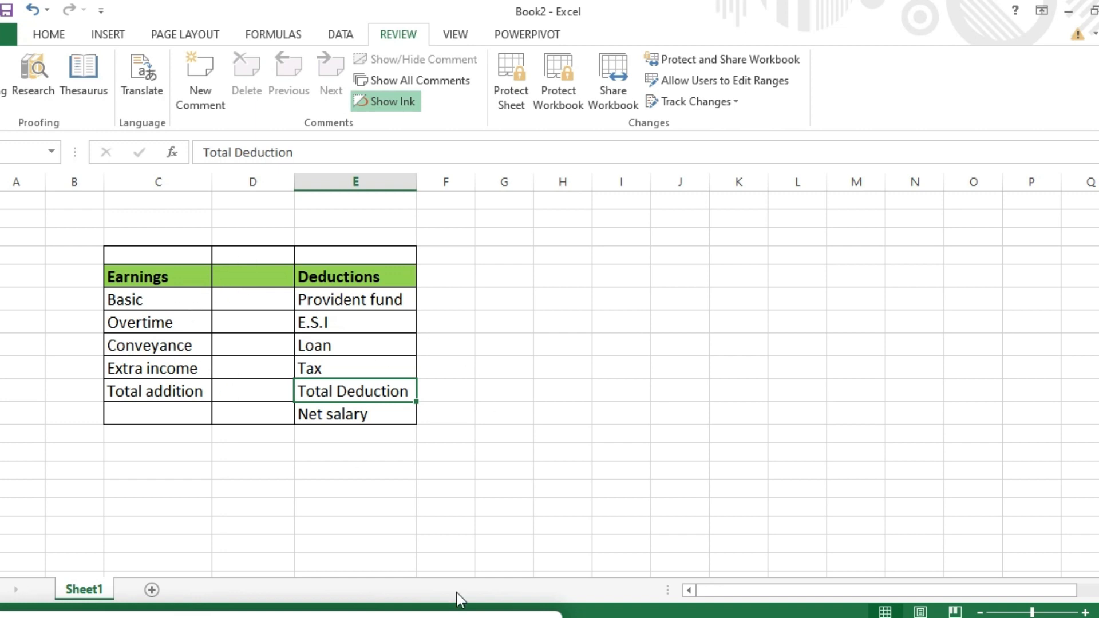
pyautogui.click(431, 617)
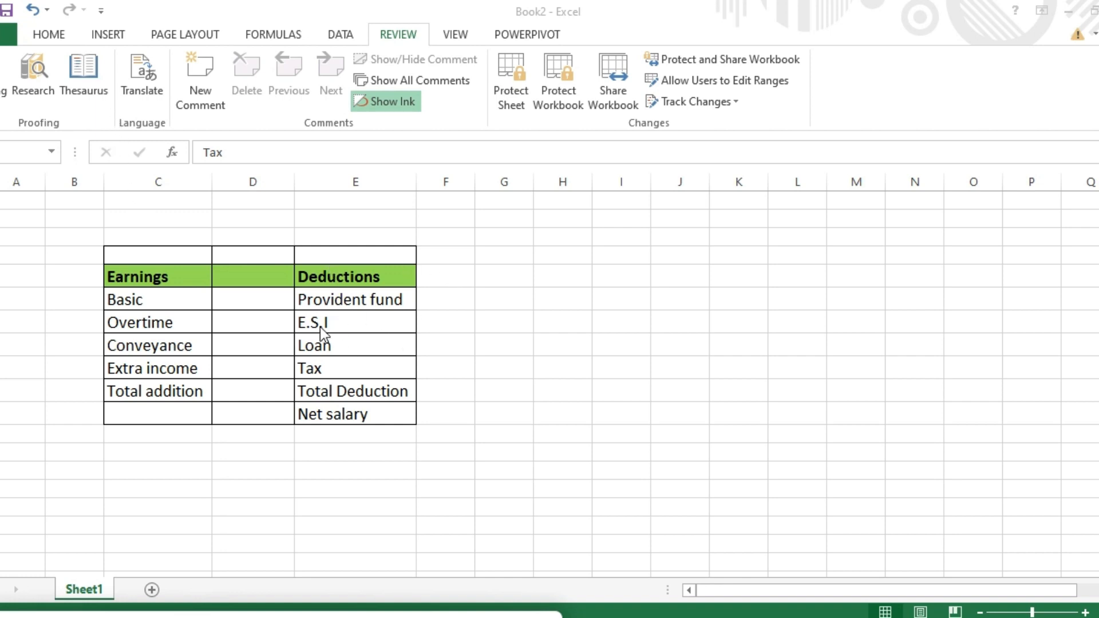
pyautogui.click(158, 333)
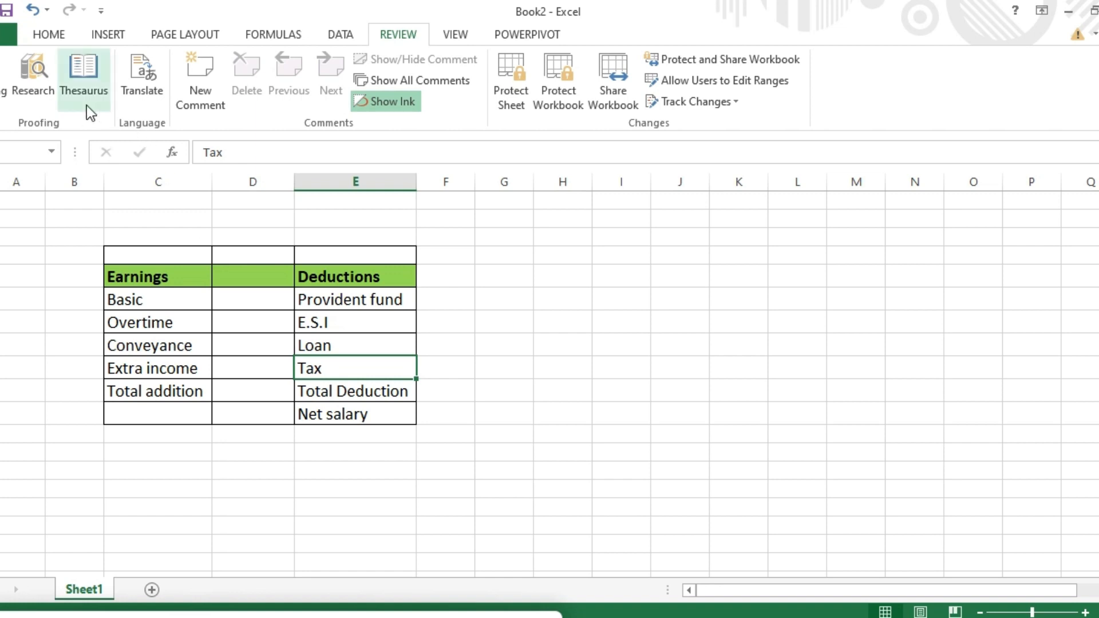
pyautogui.click(88, 88)
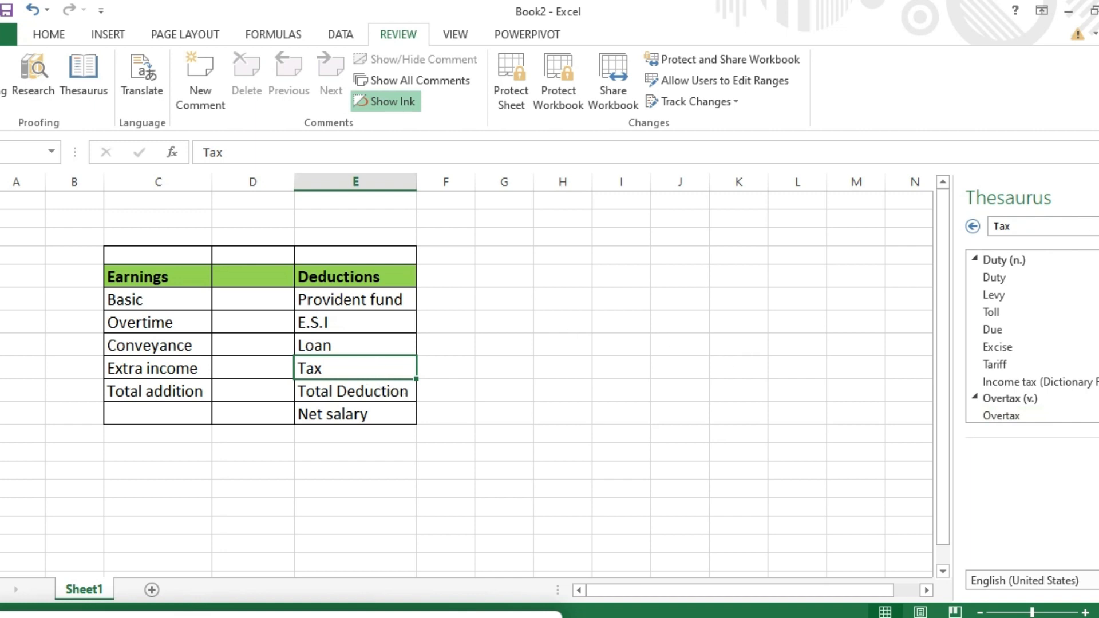
pyautogui.click(1097, 197)
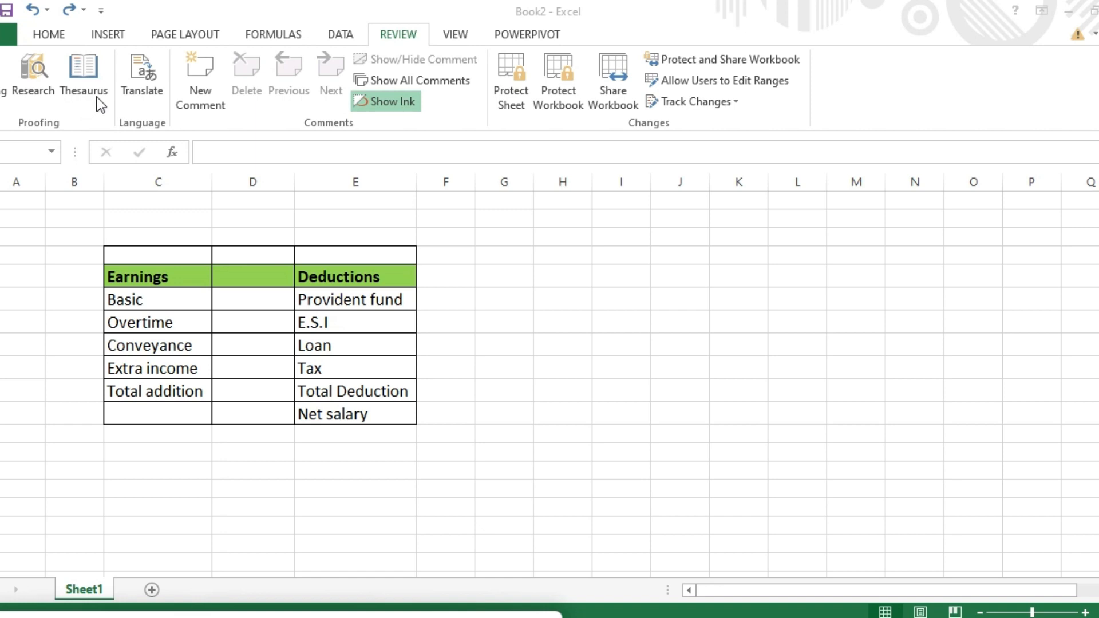
pyautogui.click(34, 84)
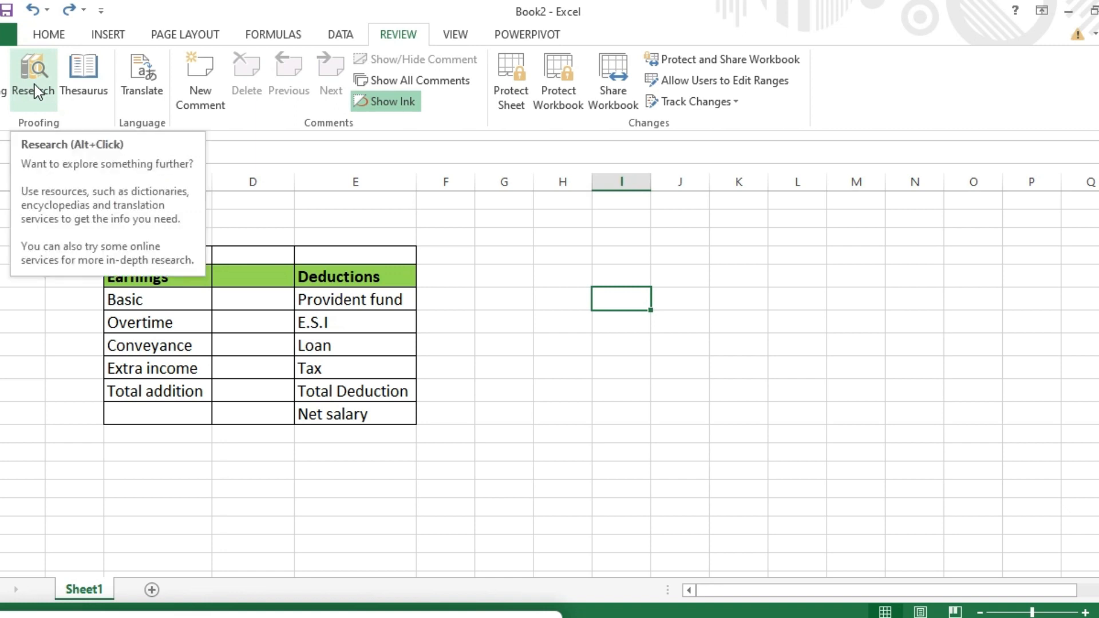
pyautogui.click(35, 79)
pyautogui.click(36, 78)
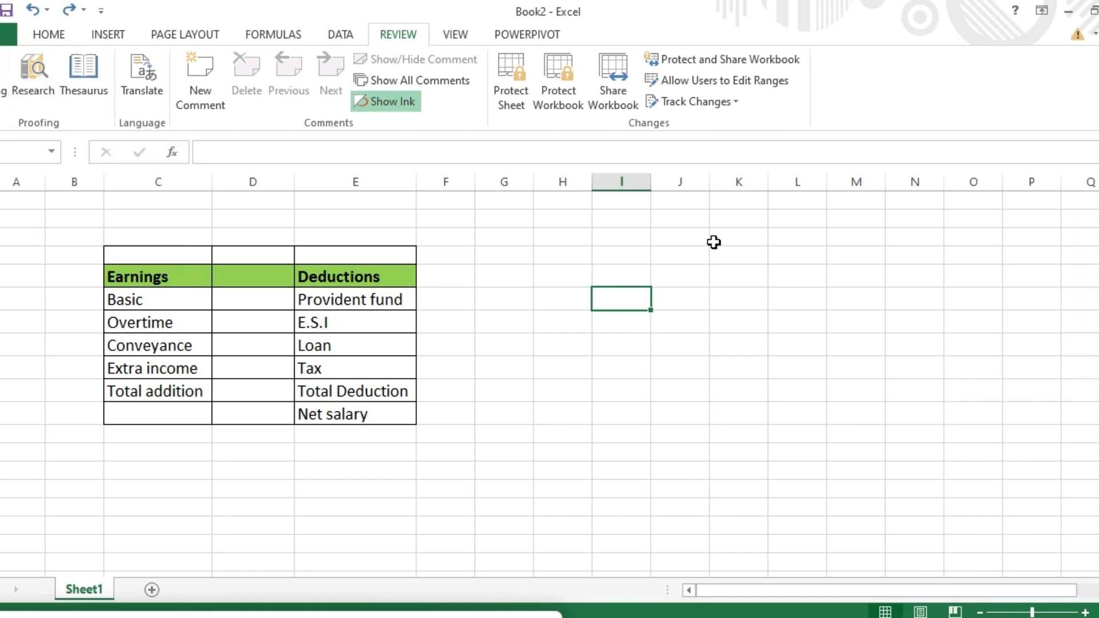
pyautogui.click(40, 84)
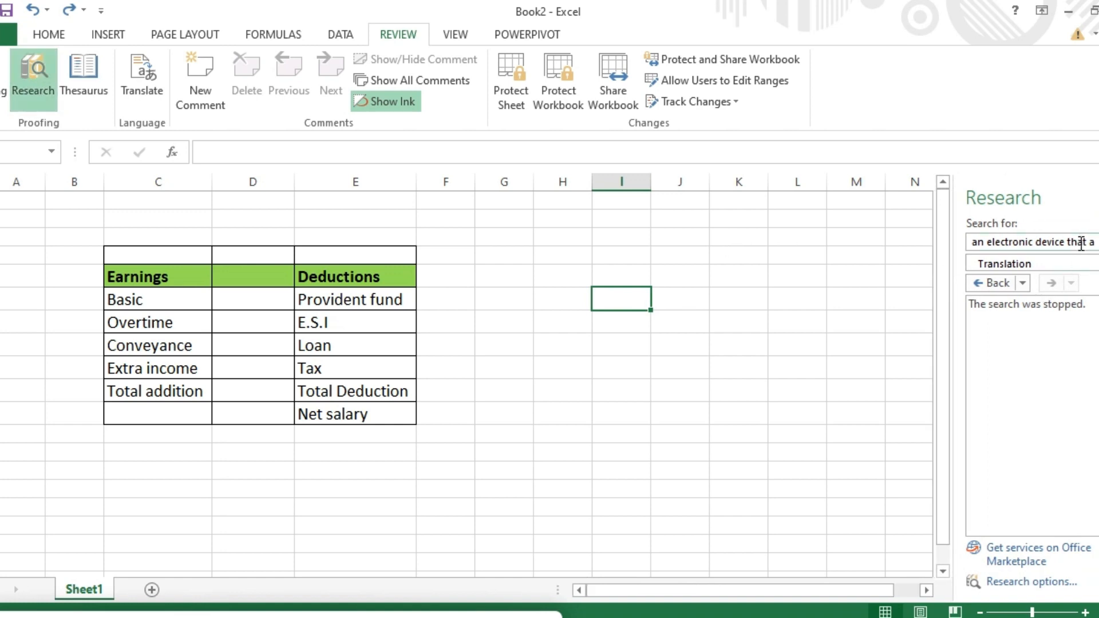
pyautogui.doubleClick(1077, 242)
pyautogui.doubleClick(1045, 241)
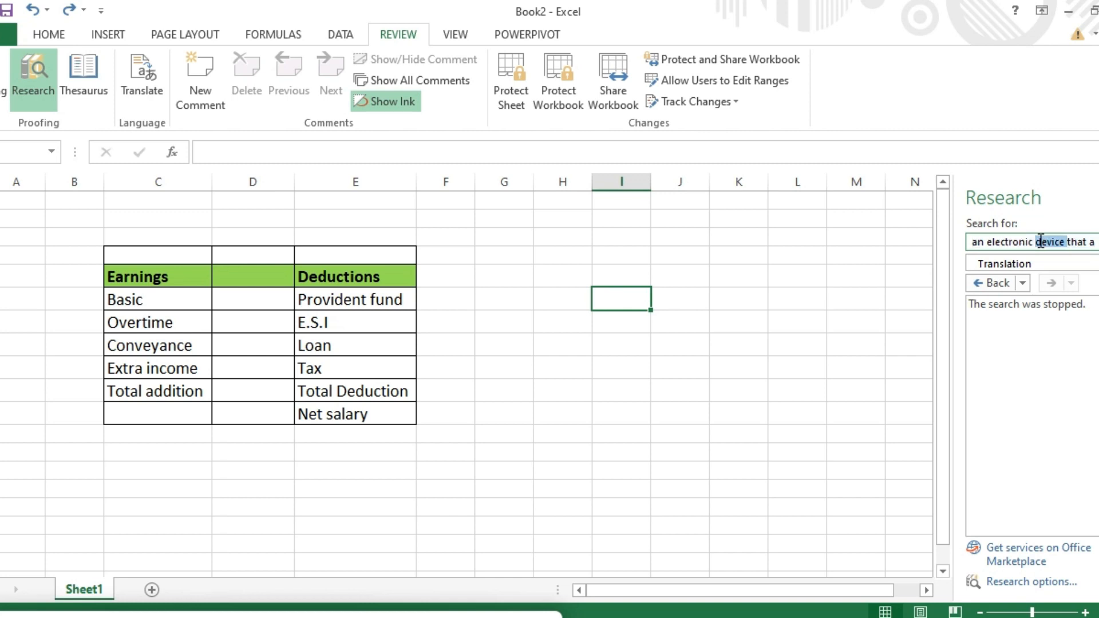
pyautogui.press('Delete')
pyautogui.hotkey('ctrl', 'a')
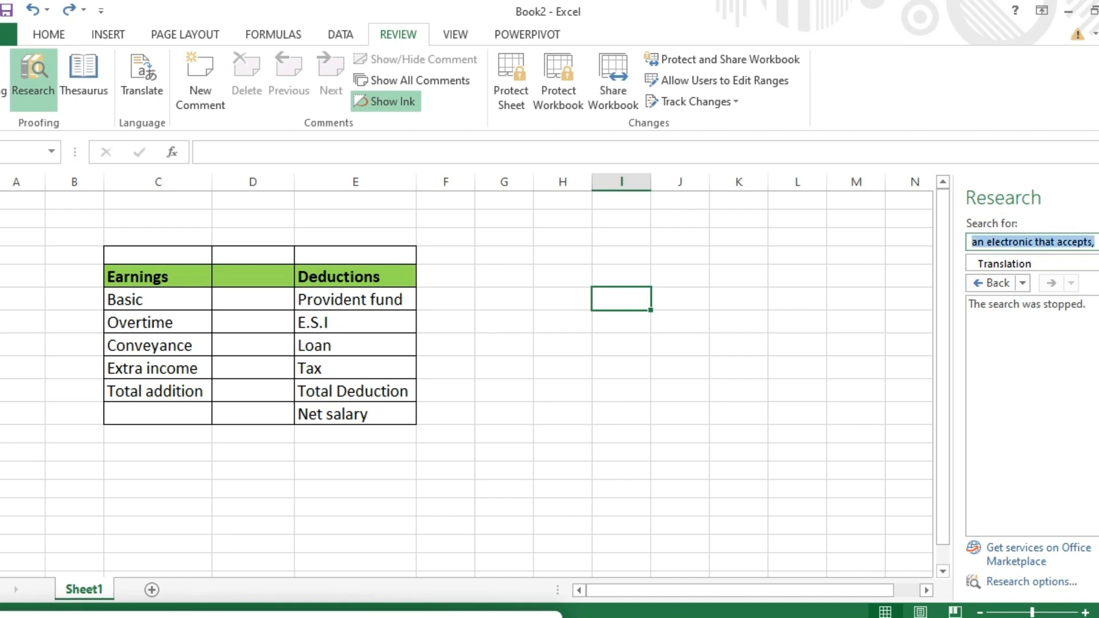
pyautogui.press('BackSpace')
pyautogui.write('domp')
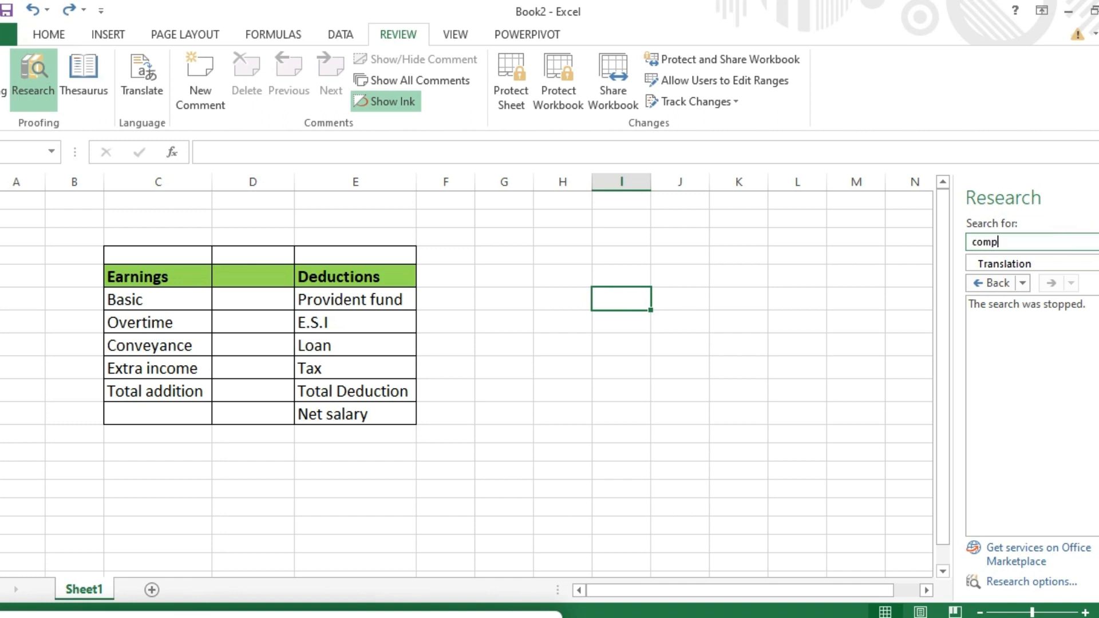
pyautogui.write('uter')
pyautogui.press('Return')
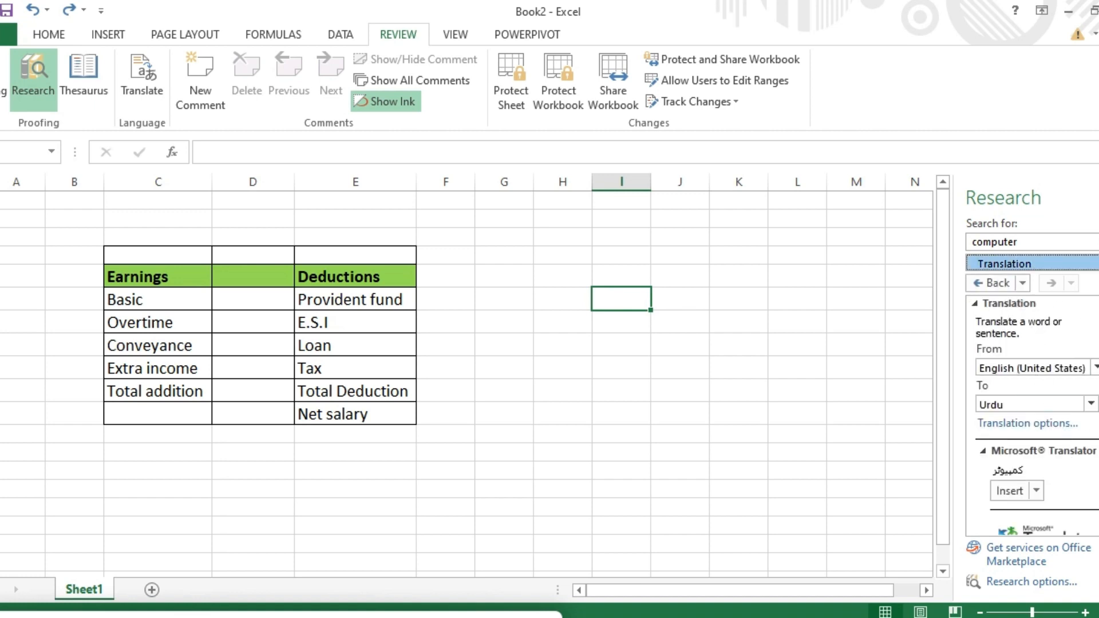
pyautogui.scroll(-2, 1030, 418)
pyautogui.scroll(2, 1030, 417)
pyautogui.scroll(-4, 1030, 412)
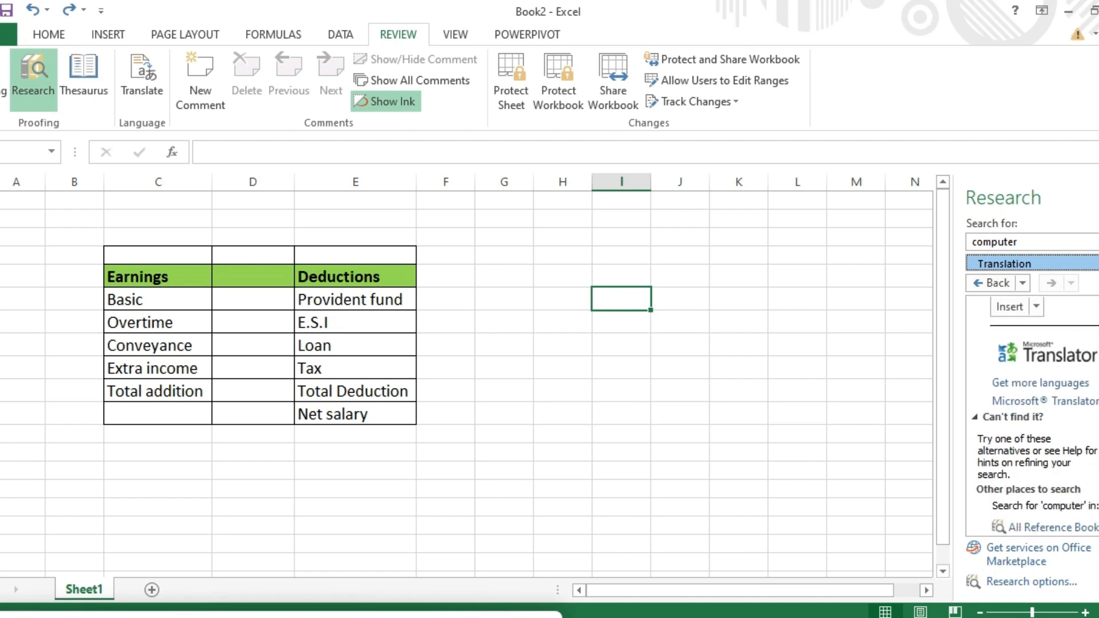
pyautogui.scroll(4, 1030, 418)
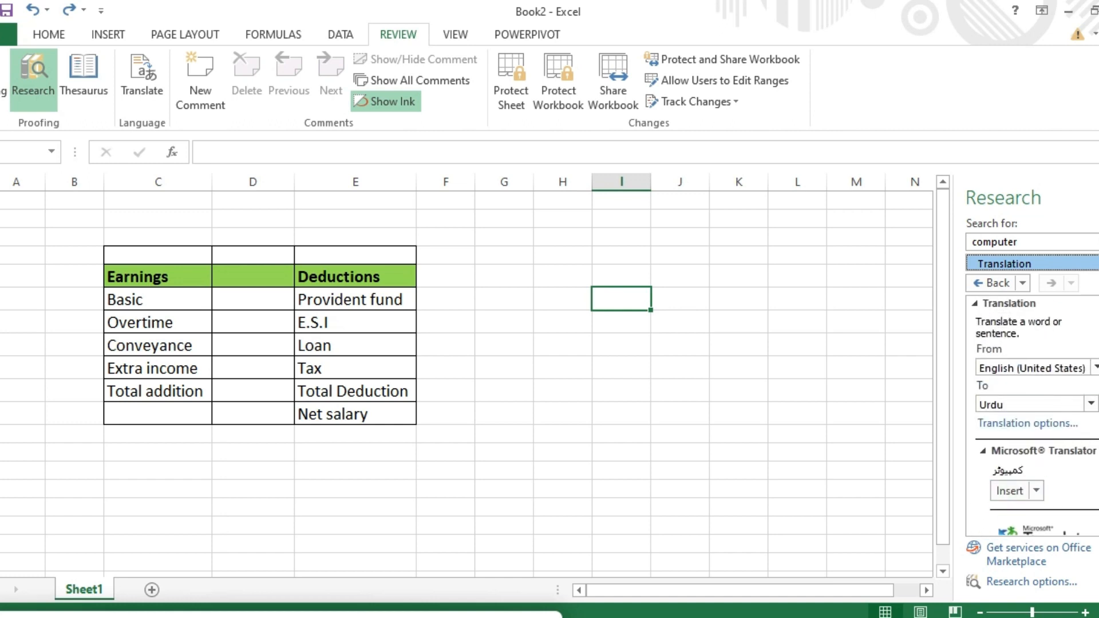
pyautogui.click(1090, 403)
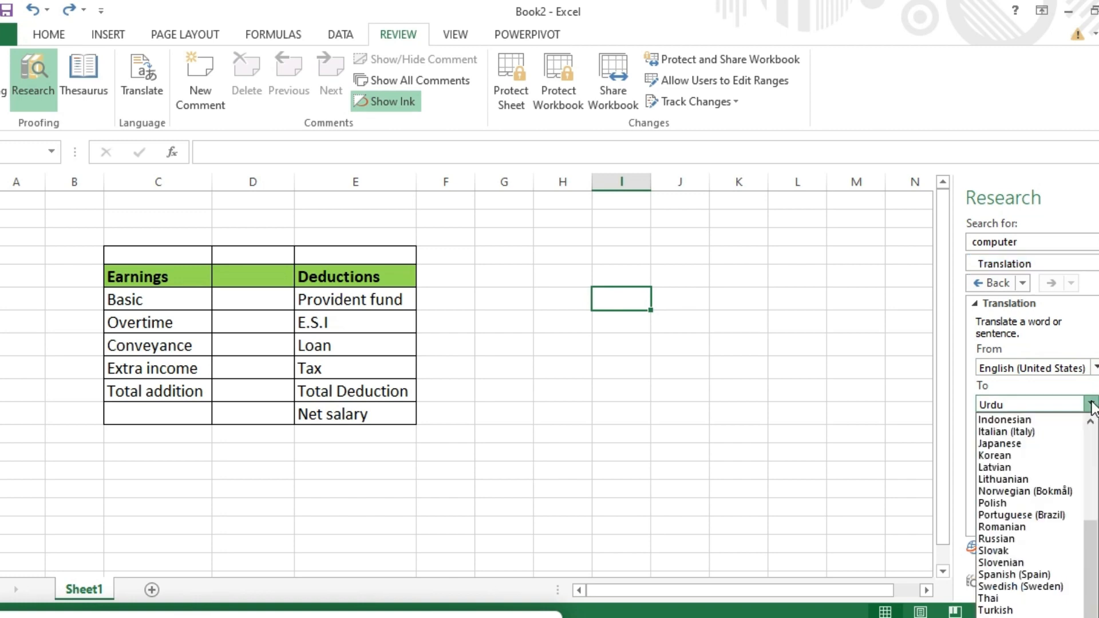
pyautogui.moveTo(1091, 538); pyautogui.dragTo(1092, 485)
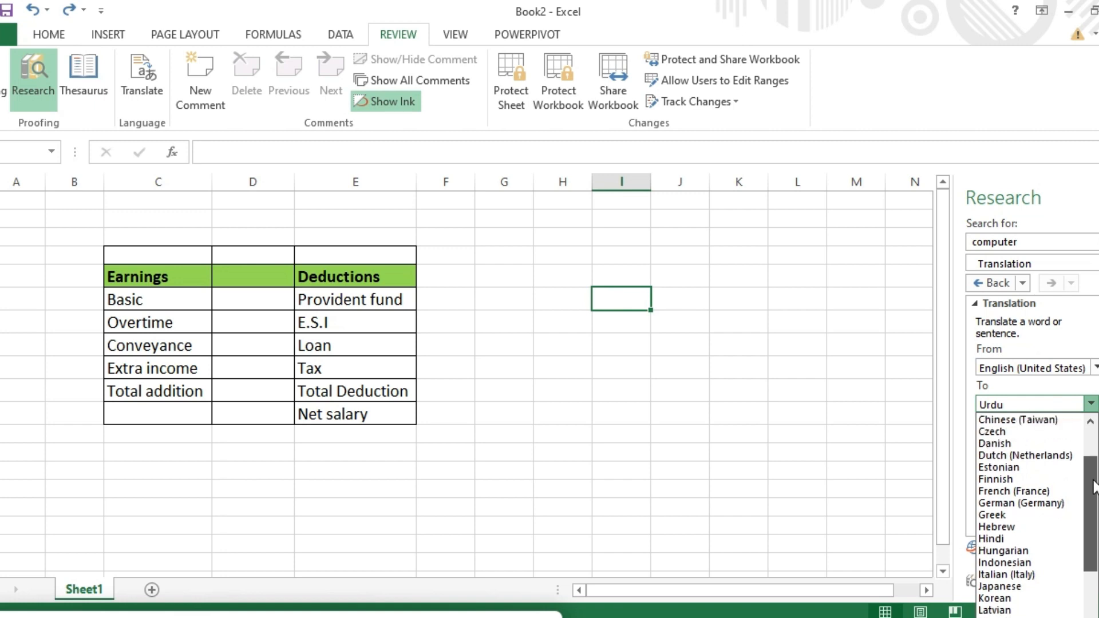
pyautogui.click(1029, 419)
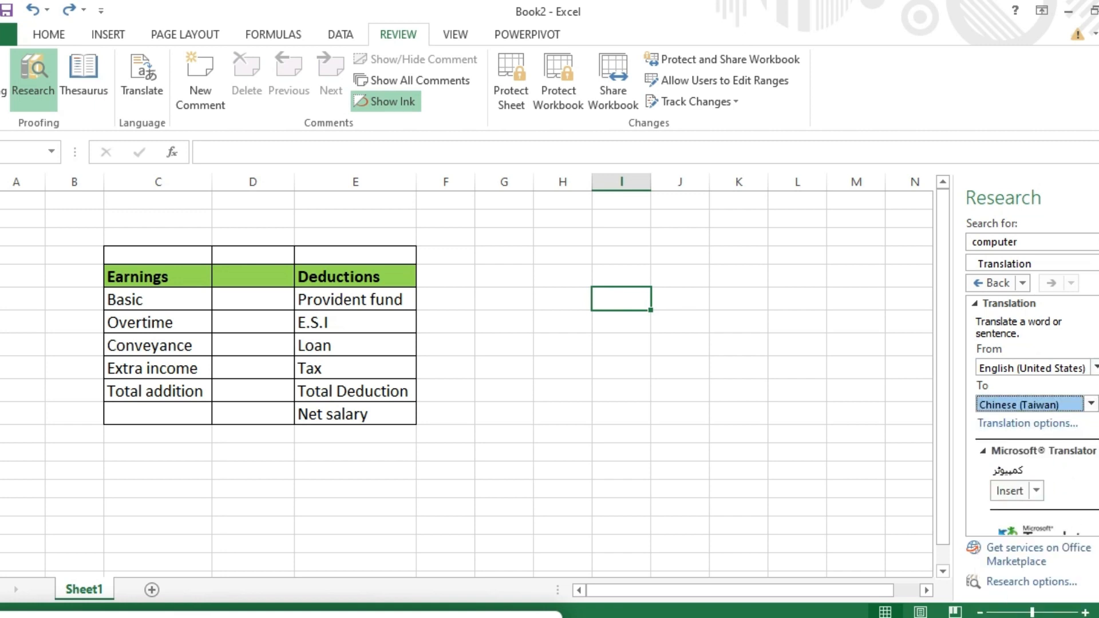
pyautogui.click(980, 282)
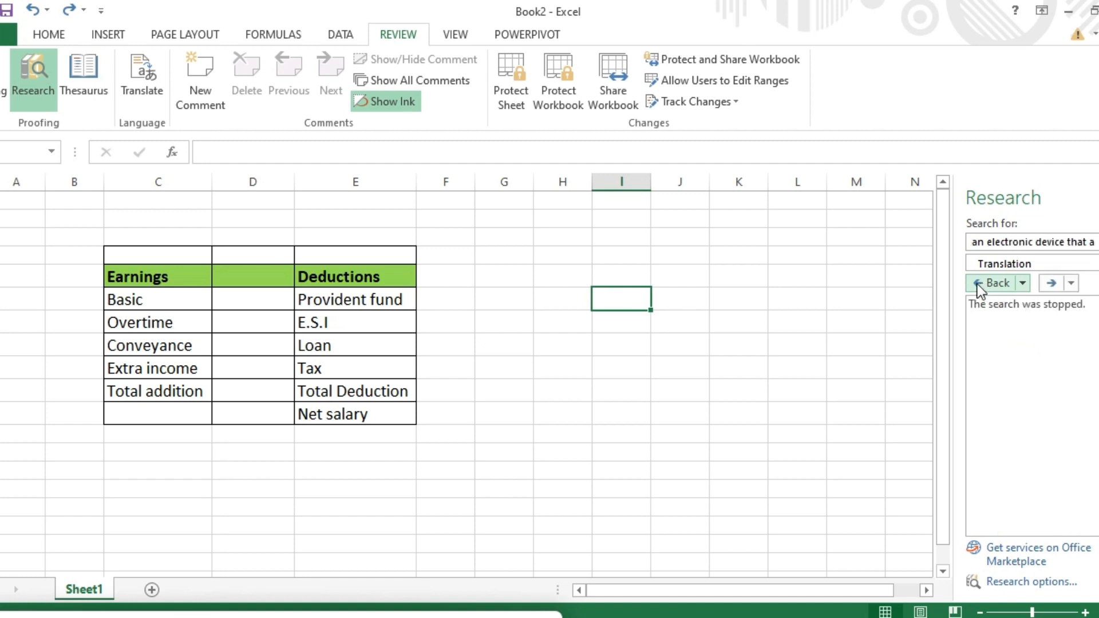
# Step: Replace the Research search text with 'computer' and browse its thesaurus synonyms
pyautogui.tripleClick(1083, 243)
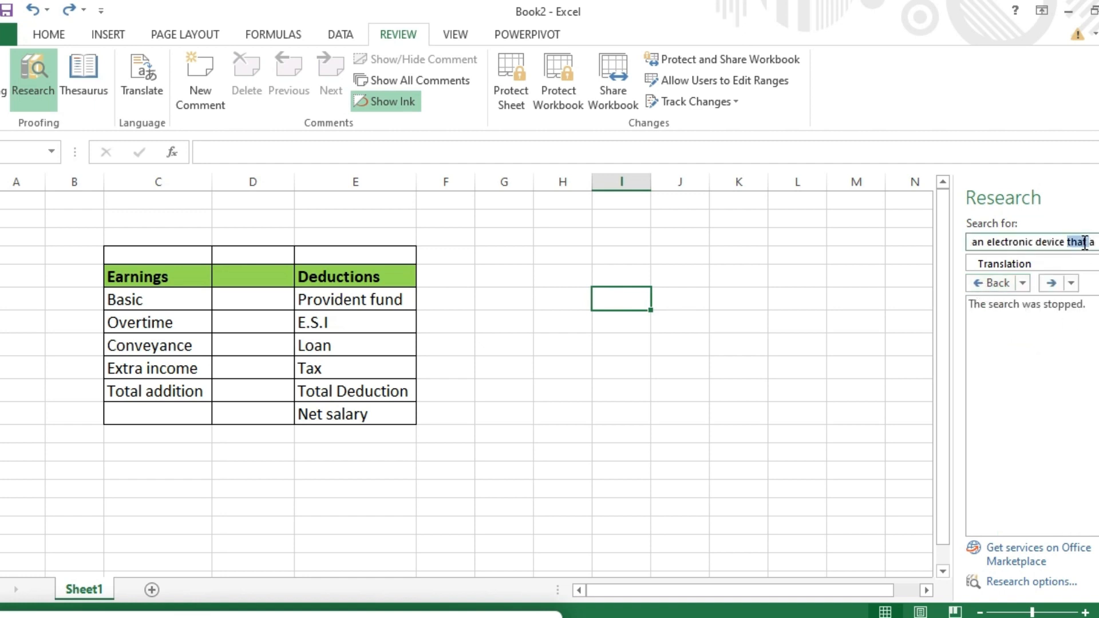
pyautogui.press('BackSpace')
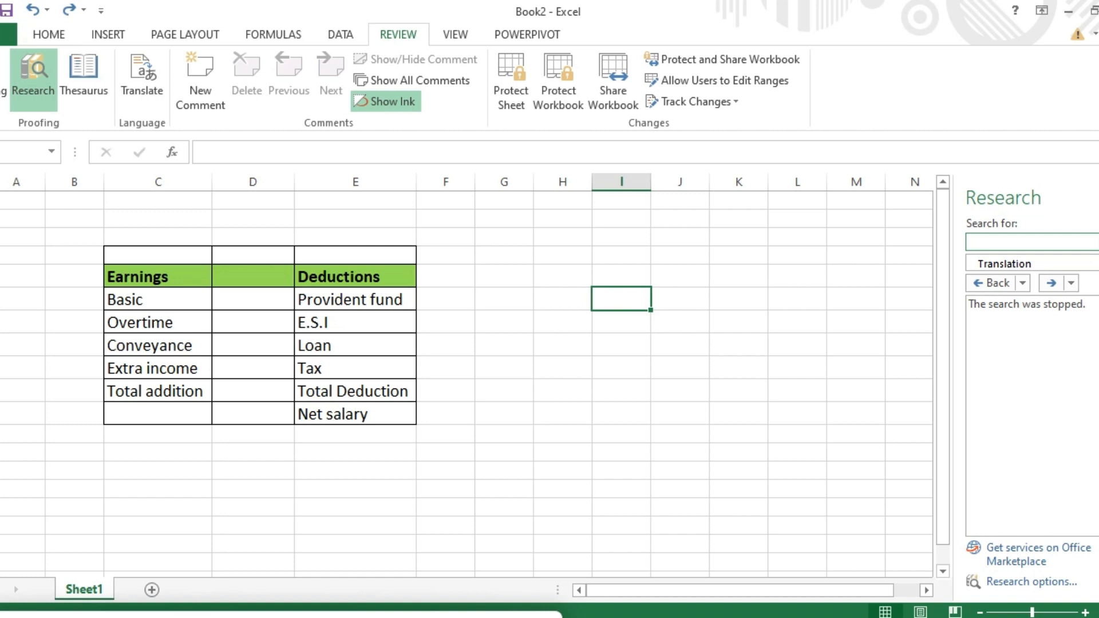
pyautogui.write('keybord')
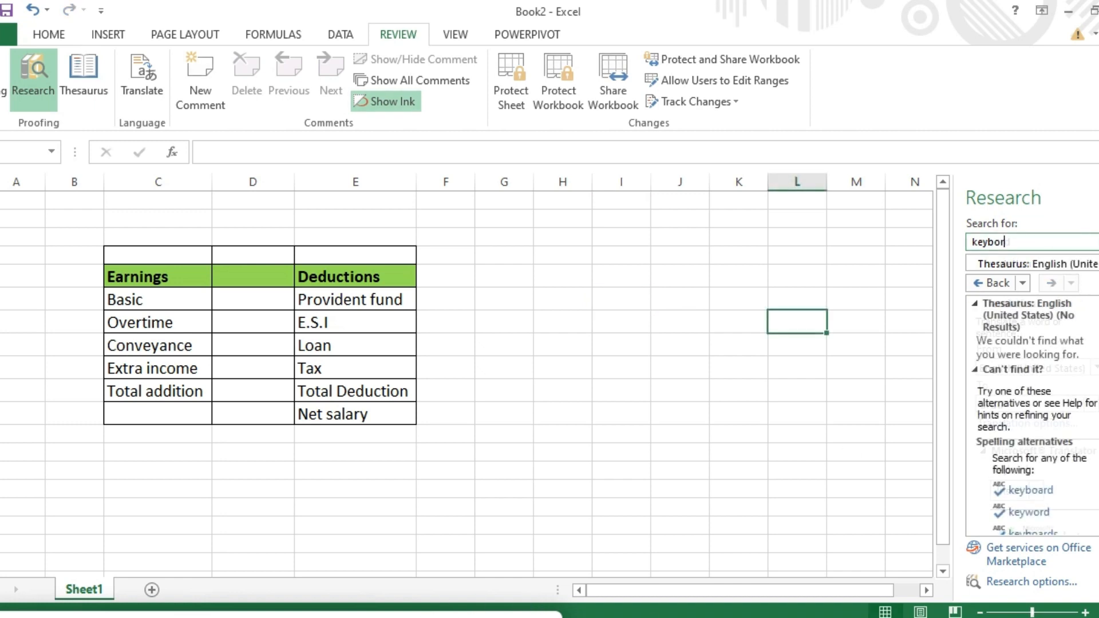
pyautogui.press('BackSpace')
pyautogui.press('BackSpace')
pyautogui.press('BackSpace')
pyautogui.press('BackSpace')
pyautogui.press('BackSpace')
pyautogui.press('BackSpace')
pyautogui.write('com')
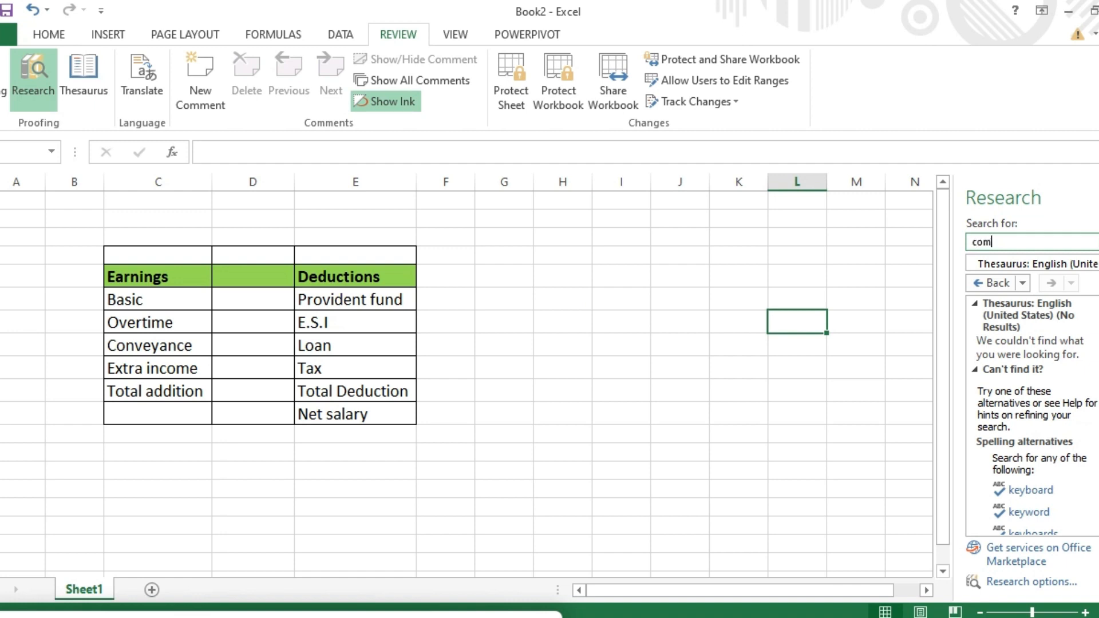
pyautogui.write('puter')
pyautogui.press('Return')
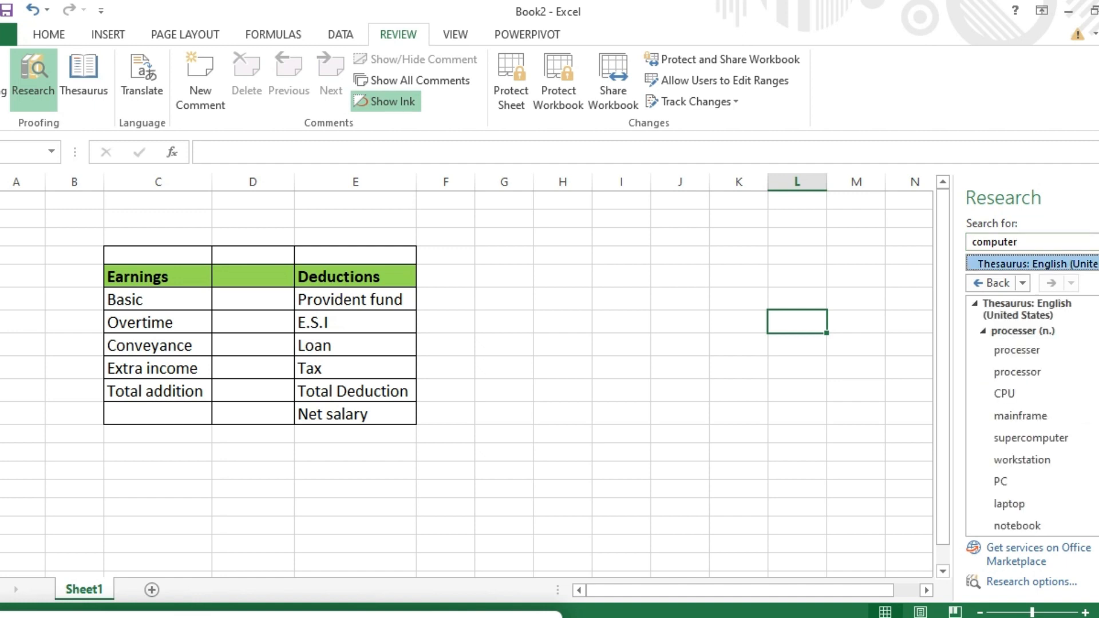
pyautogui.scroll(-5, 1030, 415)
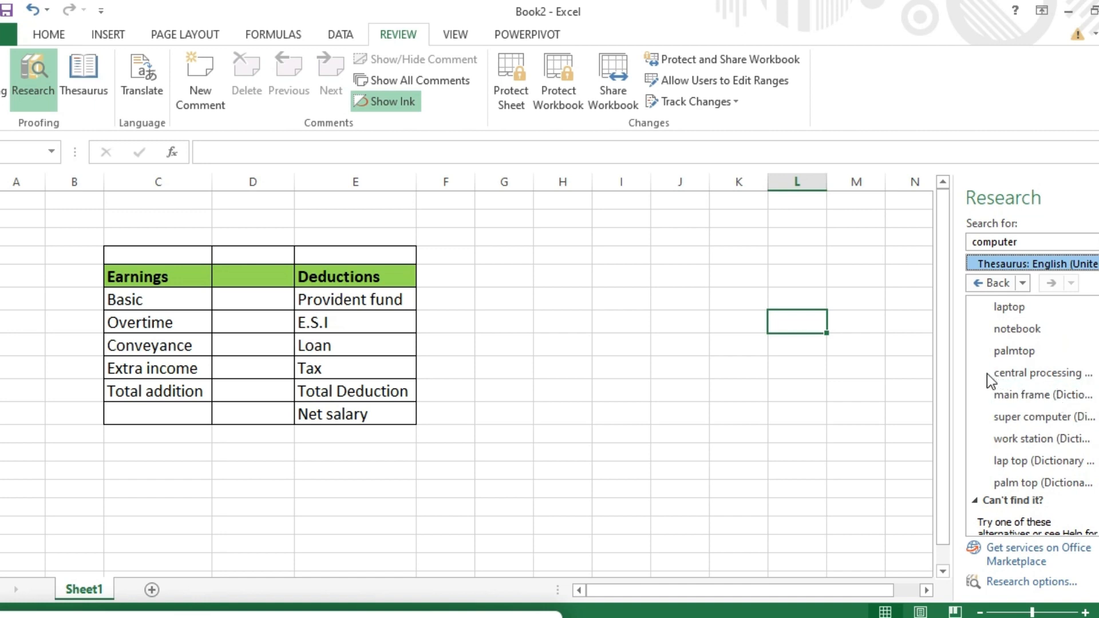
pyautogui.moveTo(1092, 377)
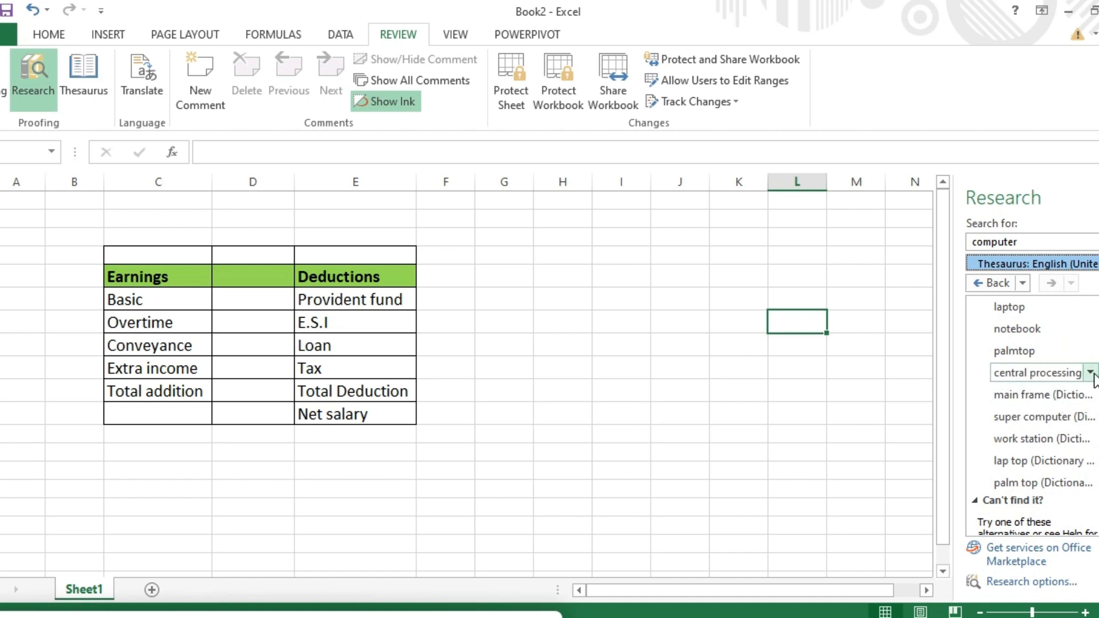
pyautogui.click(1091, 373)
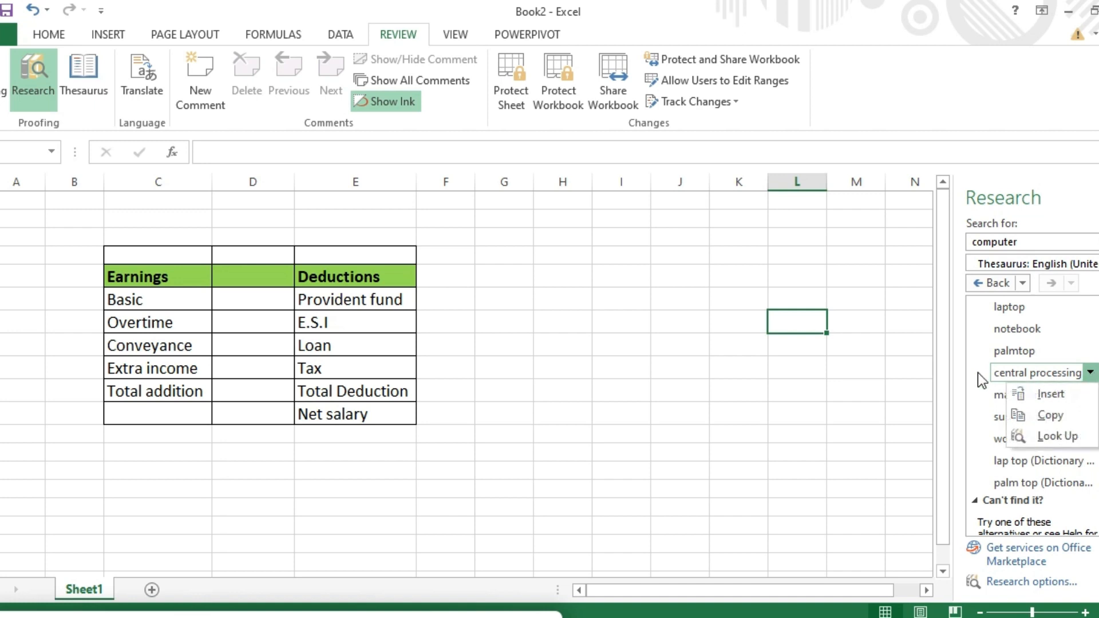
# Step: Copy the synonym 'central processing unit' and paste it into column J beside Basic
pyautogui.click(1051, 414)
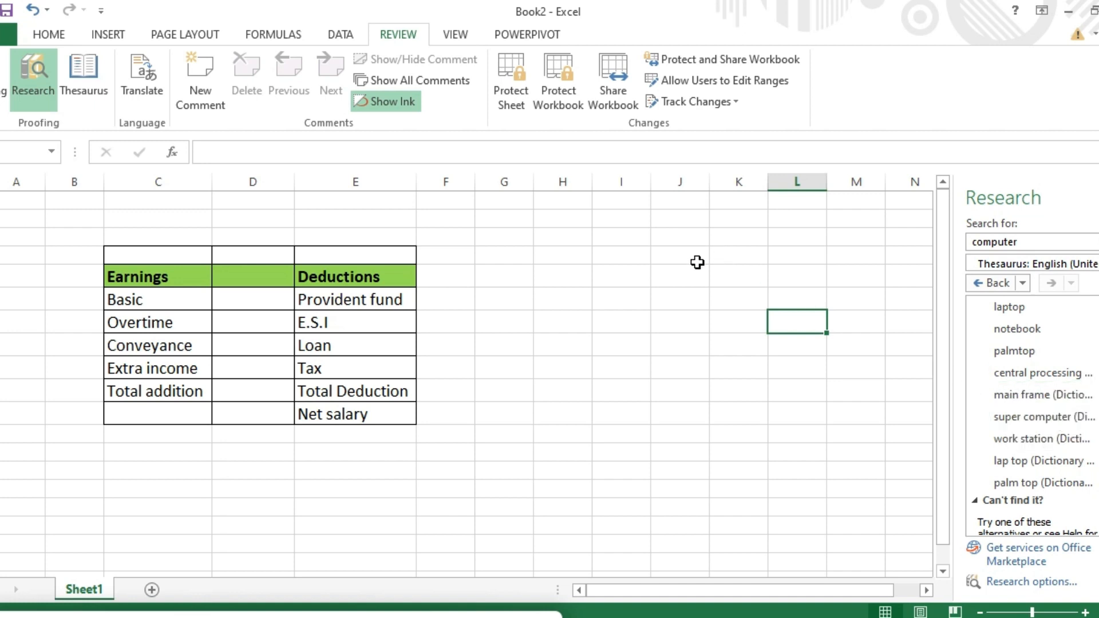
pyautogui.click(677, 289)
pyautogui.rightClick(677, 293)
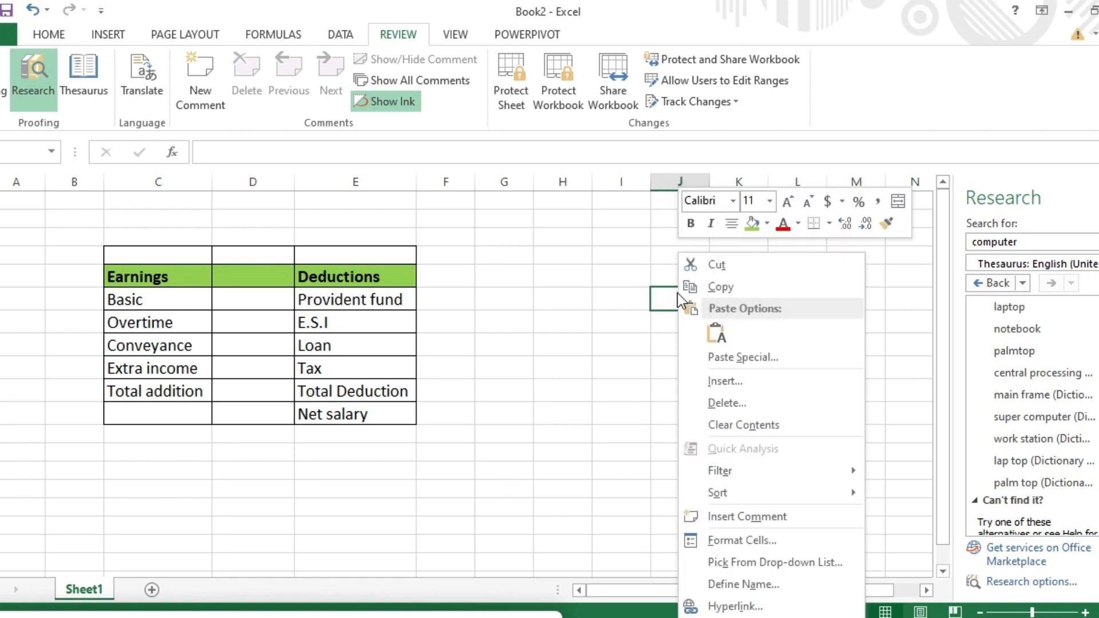
pyautogui.click(715, 332)
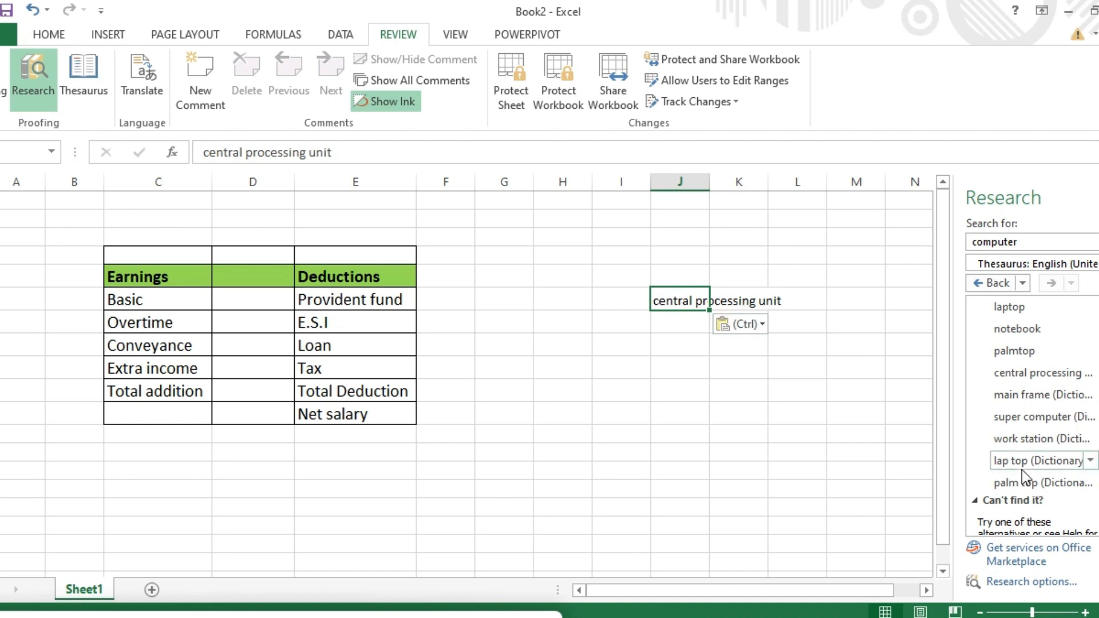
pyautogui.scroll(3, 1034, 416)
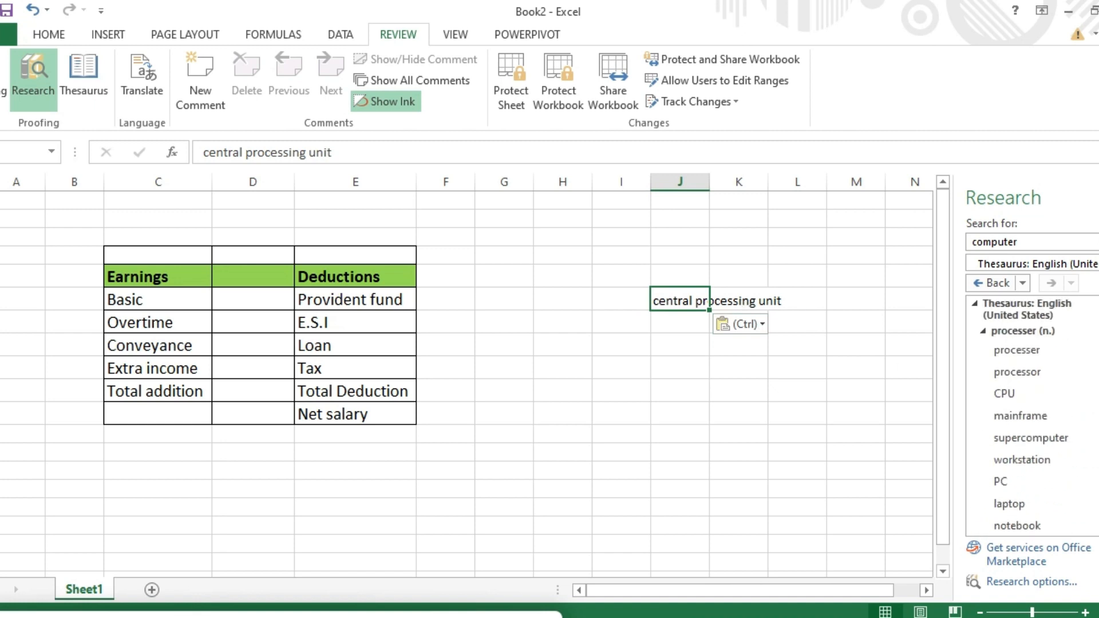
pyautogui.scroll(-5, 1033, 416)
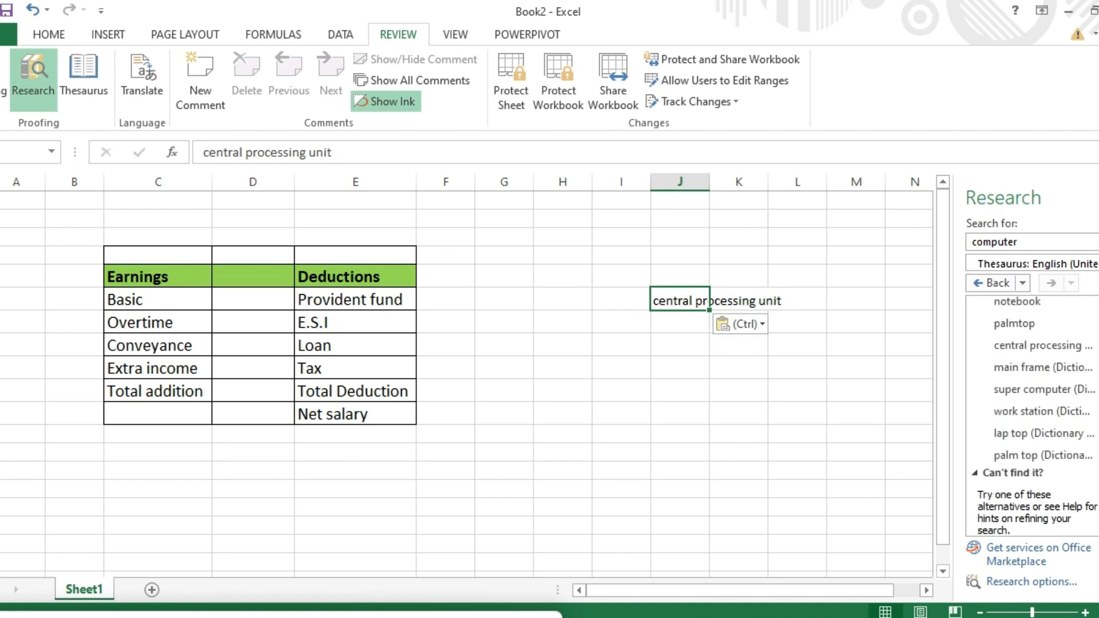
pyautogui.scroll(-1, 1033, 416)
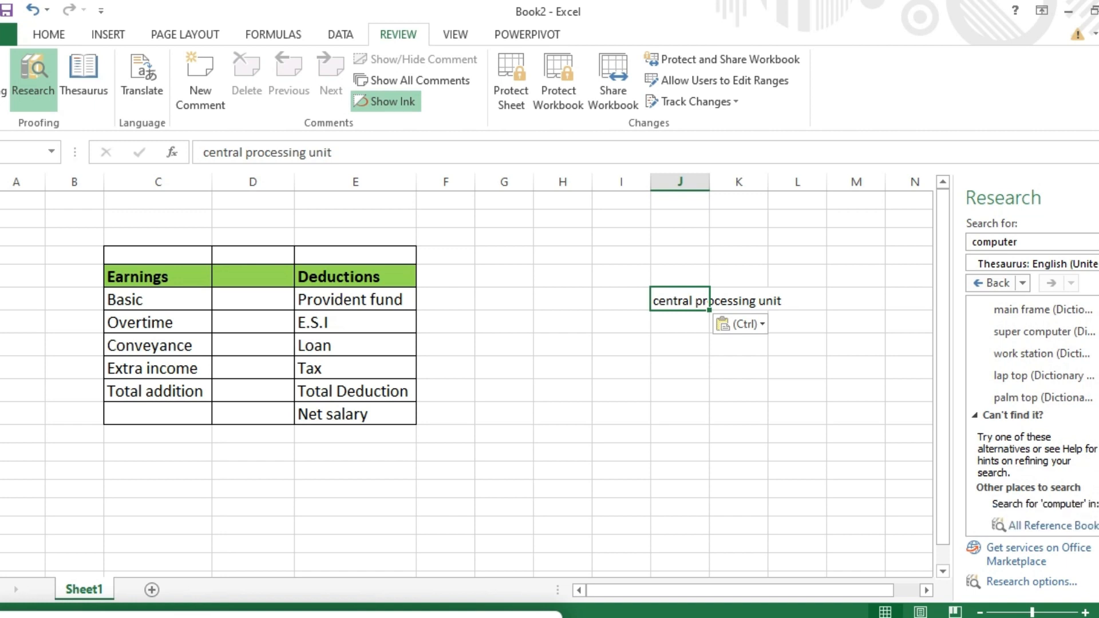
pyautogui.scroll(3, 1033, 400)
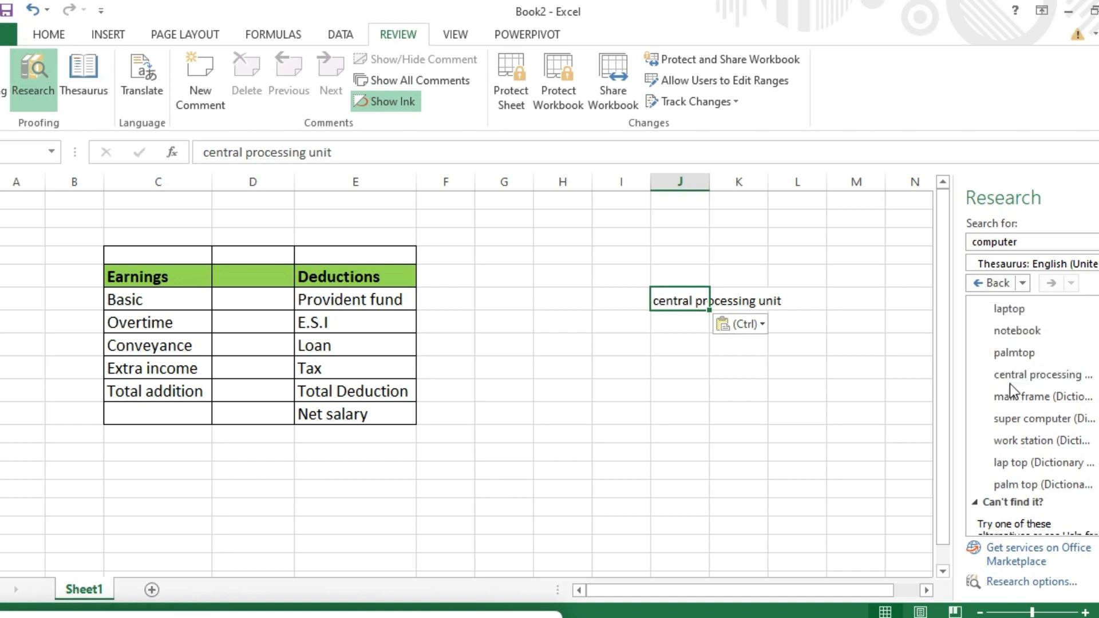
pyautogui.doubleClick(689, 321)
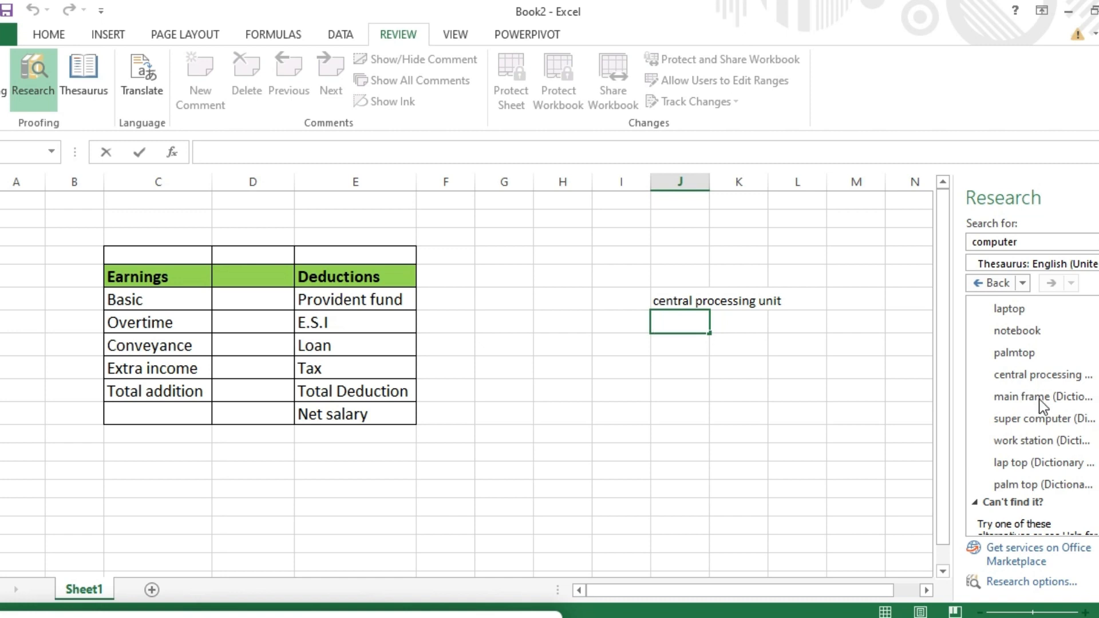
# Step: Paste the synonym 'main frame' into L13, then select J13:M15 around both words
pyautogui.click(783, 302)
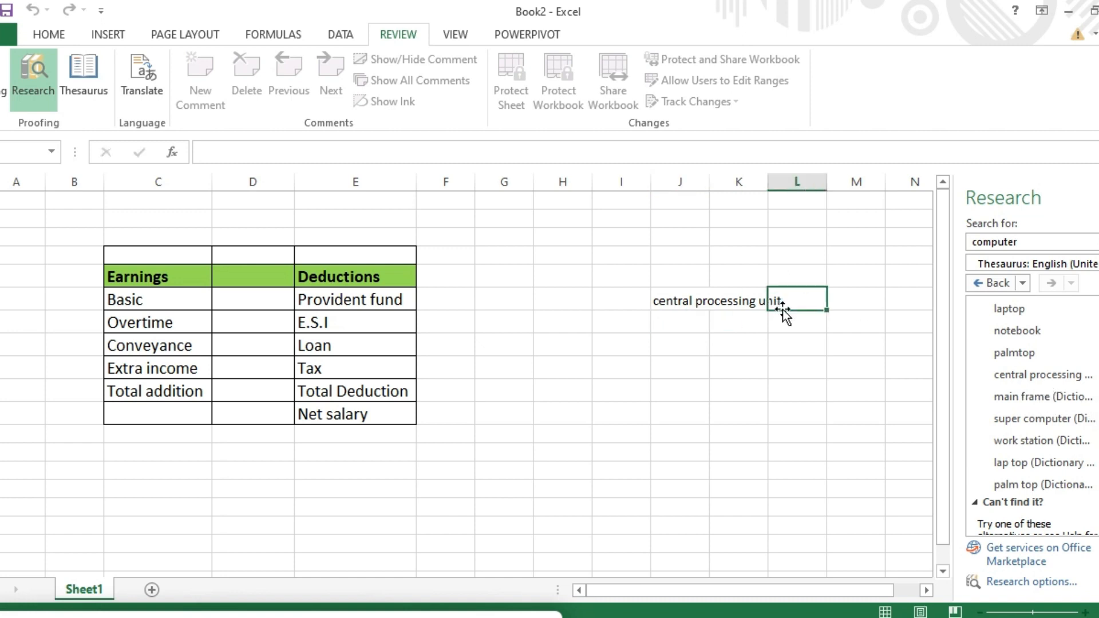
pyautogui.click(1090, 397)
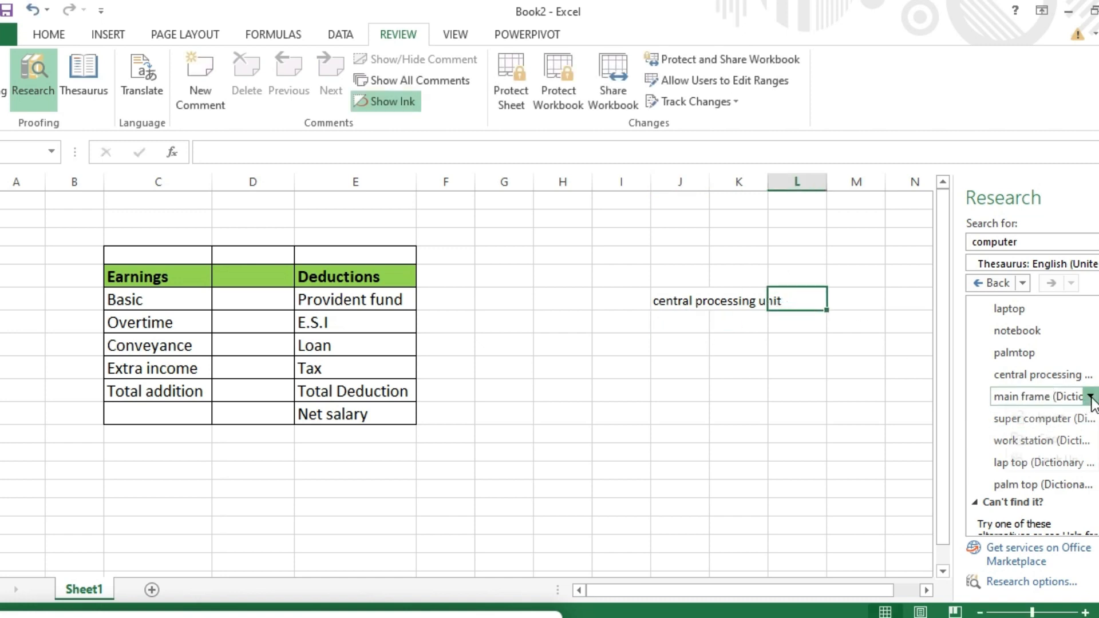
pyautogui.click(1054, 442)
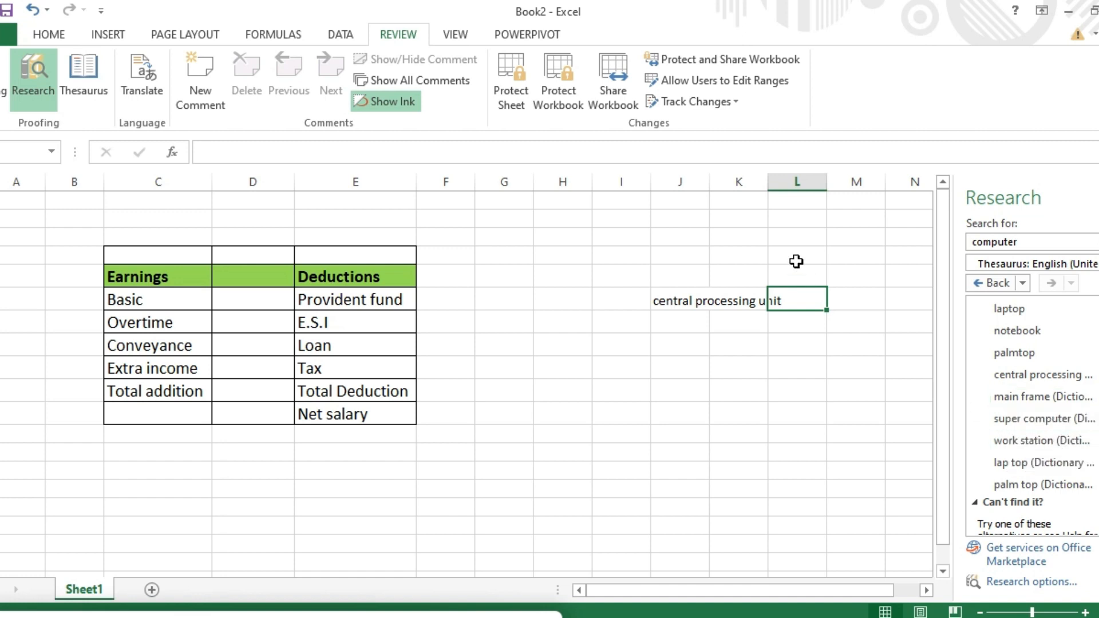
pyautogui.doubleClick(805, 304)
pyautogui.rightClick(807, 305)
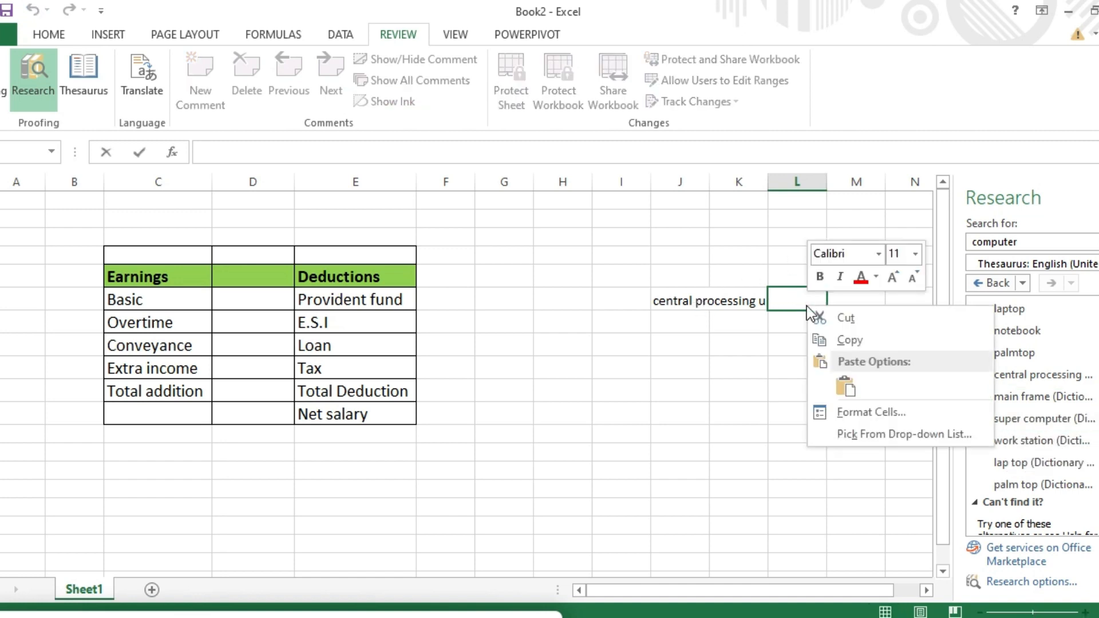
pyautogui.click(845, 388)
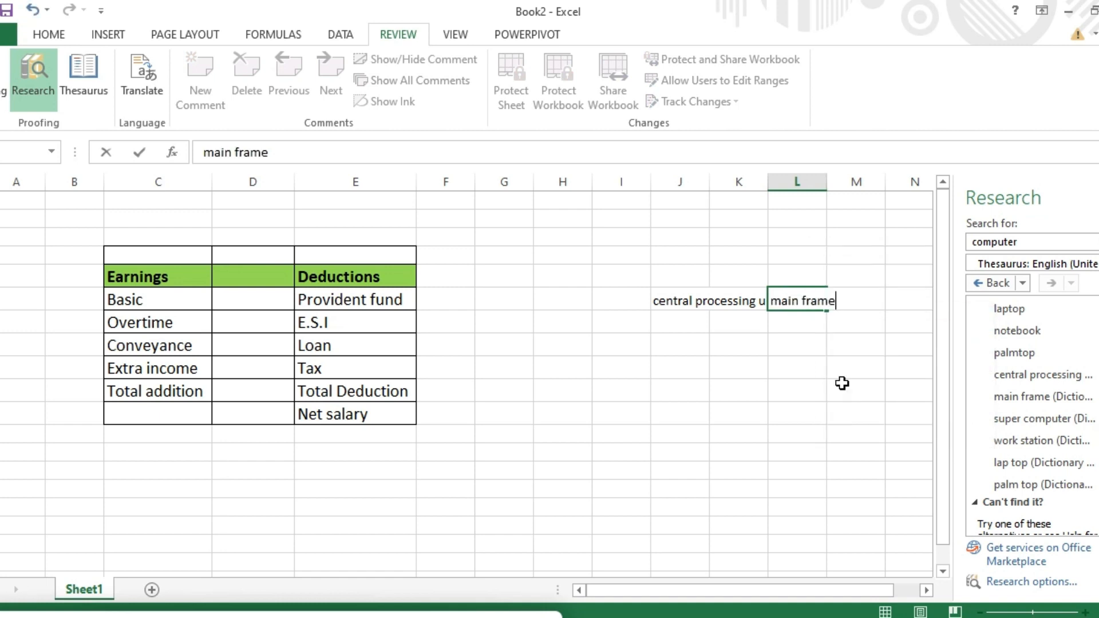
pyautogui.click(738, 318)
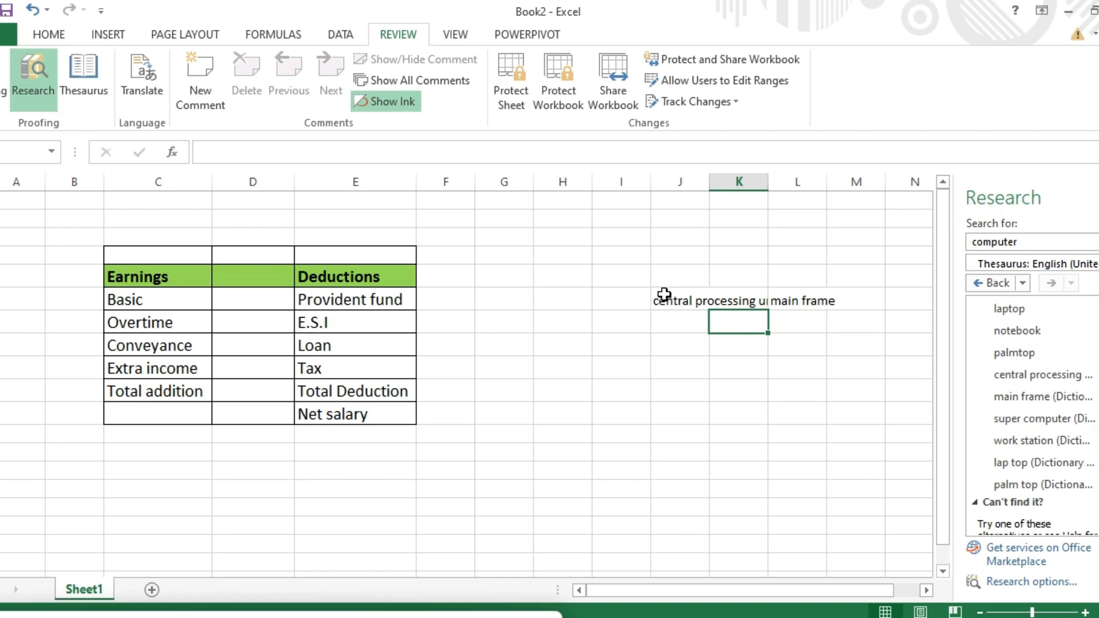
pyautogui.click(669, 293)
pyautogui.moveTo(668, 293); pyautogui.dragTo(828, 338)
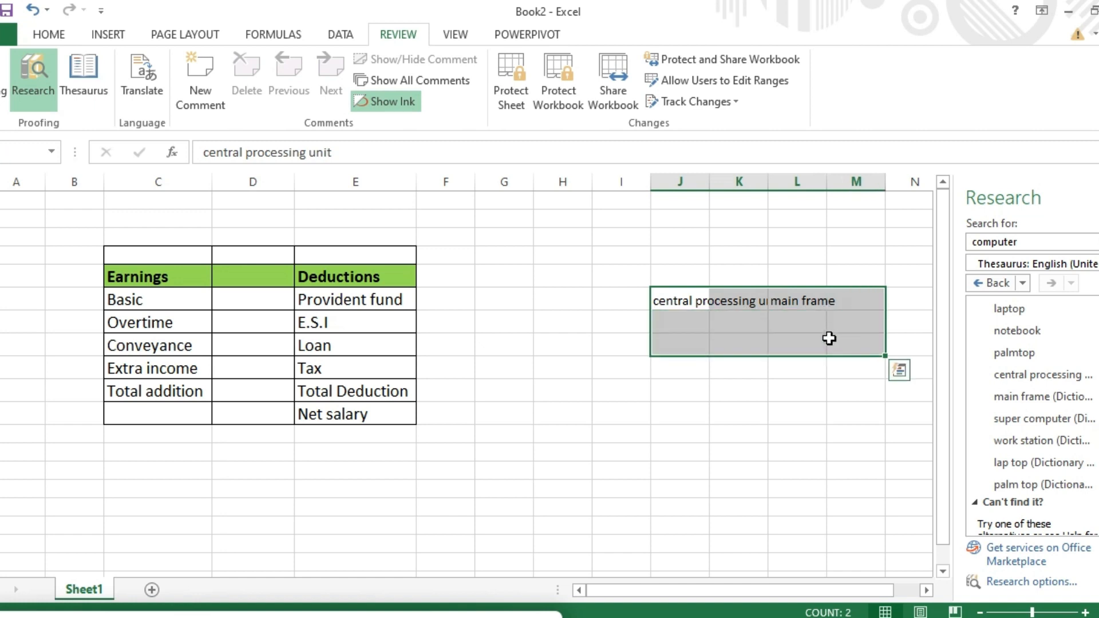
# Step: Merge & Center J13:M15 on the HOME tab, accepting the warning that discards 'main frame'
pyautogui.click(48, 36)
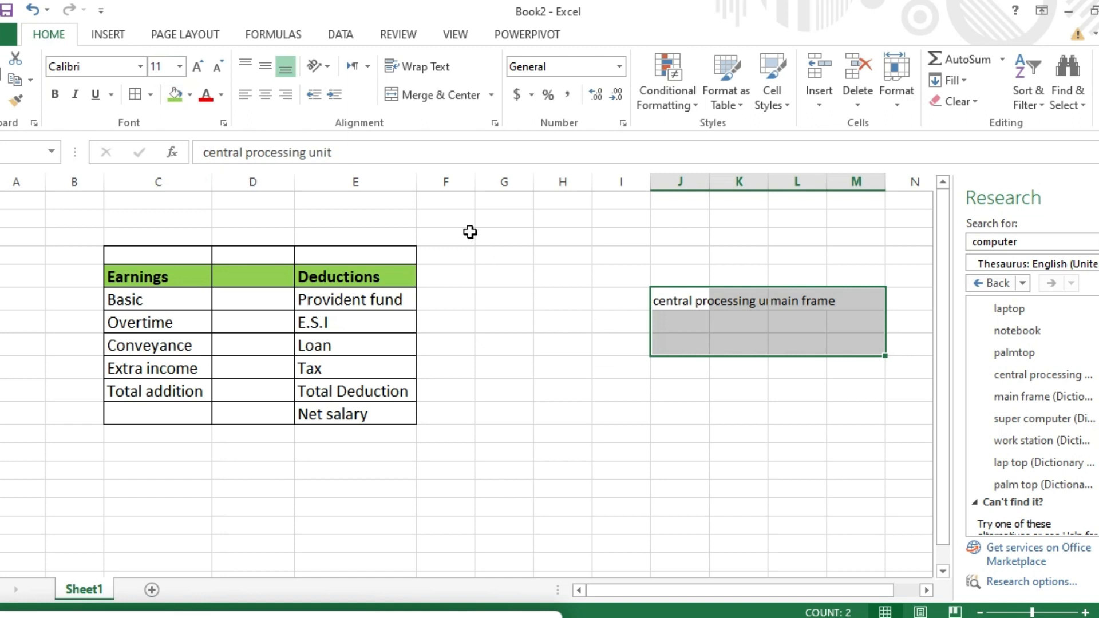
pyautogui.click(422, 94)
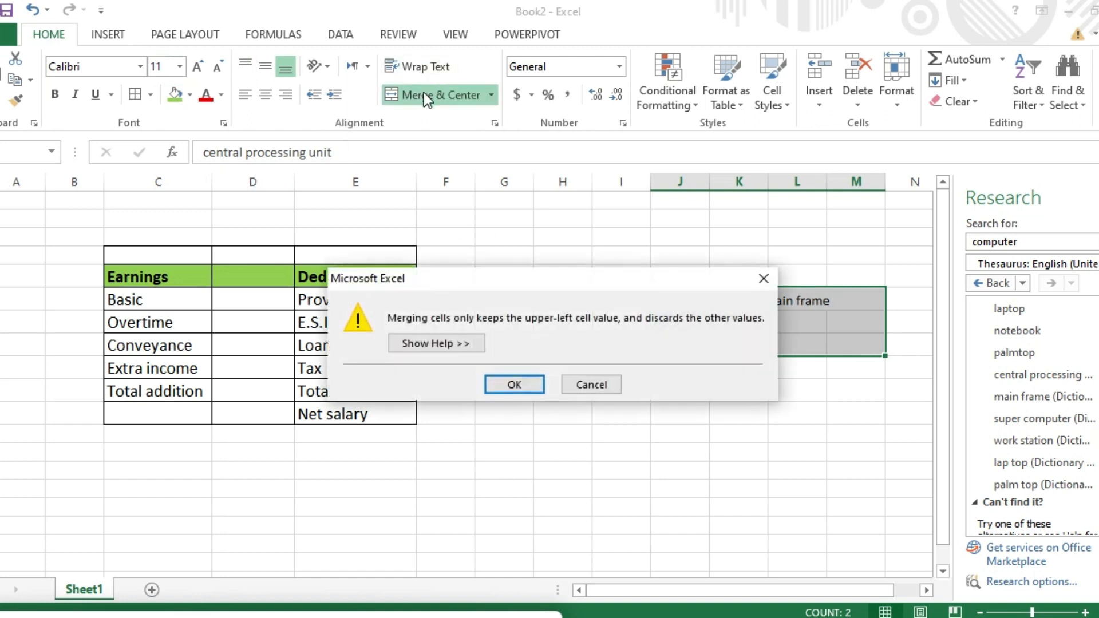
pyautogui.click(535, 383)
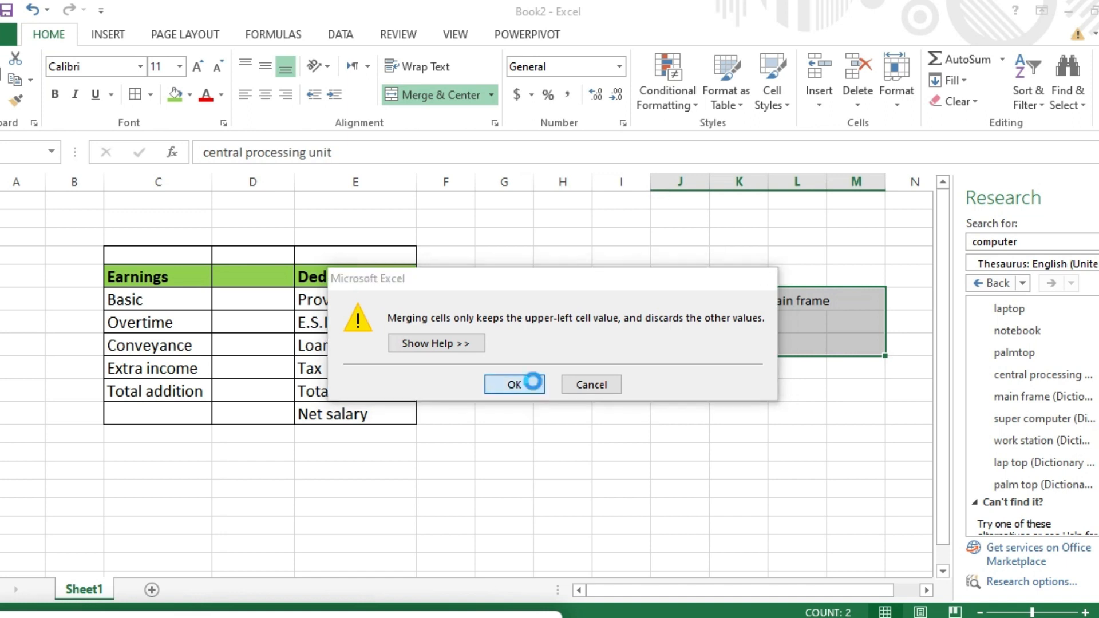
pyautogui.click(531, 385)
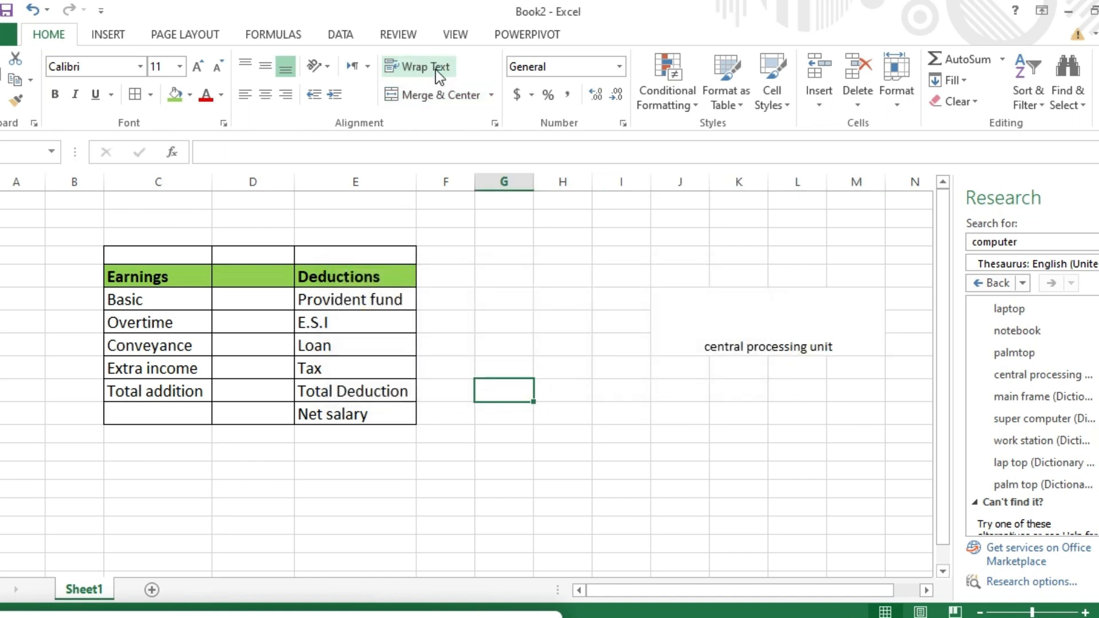
pyautogui.click(779, 346)
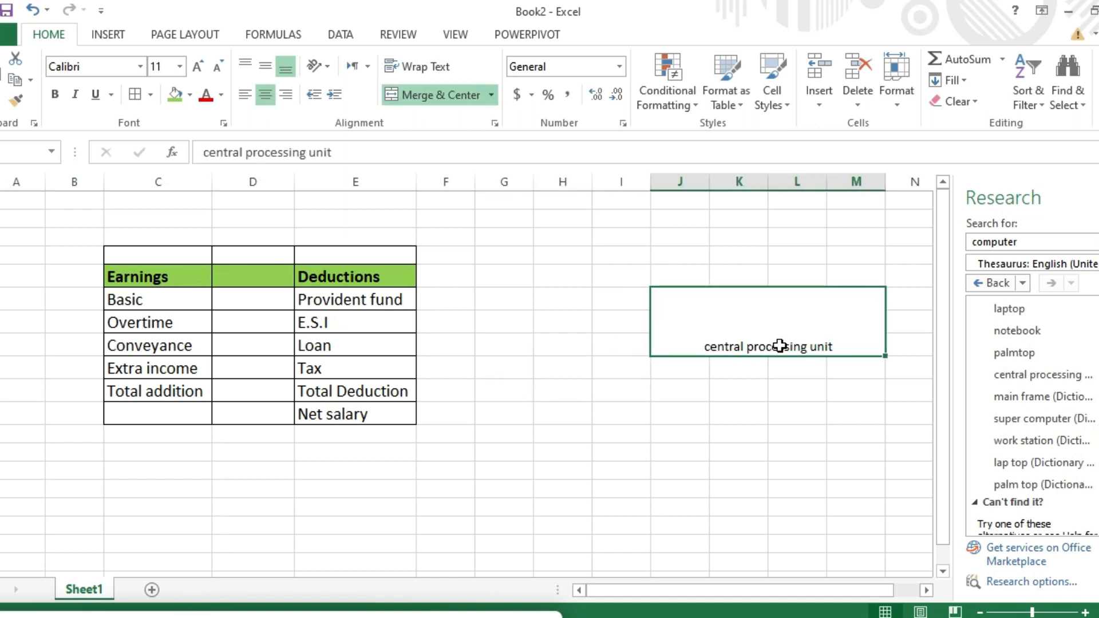
pyautogui.moveTo(1092, 400)
pyautogui.scroll(4, 1032, 415)
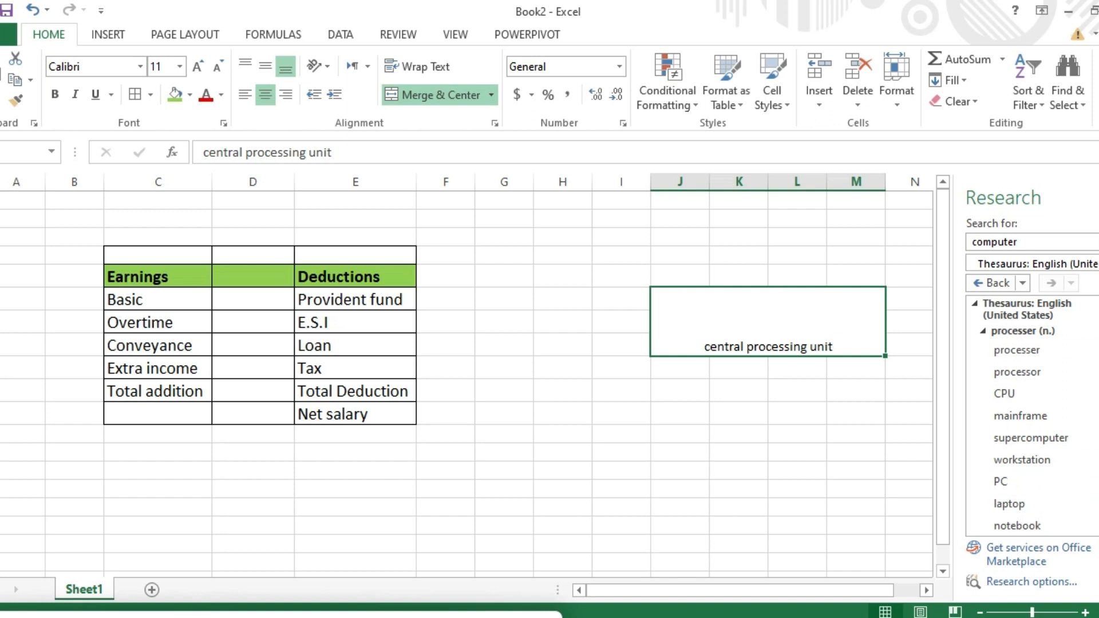
# Step: Switch the Research source to Translation, keeping Urdu as the target language
pyautogui.click(1095, 264)
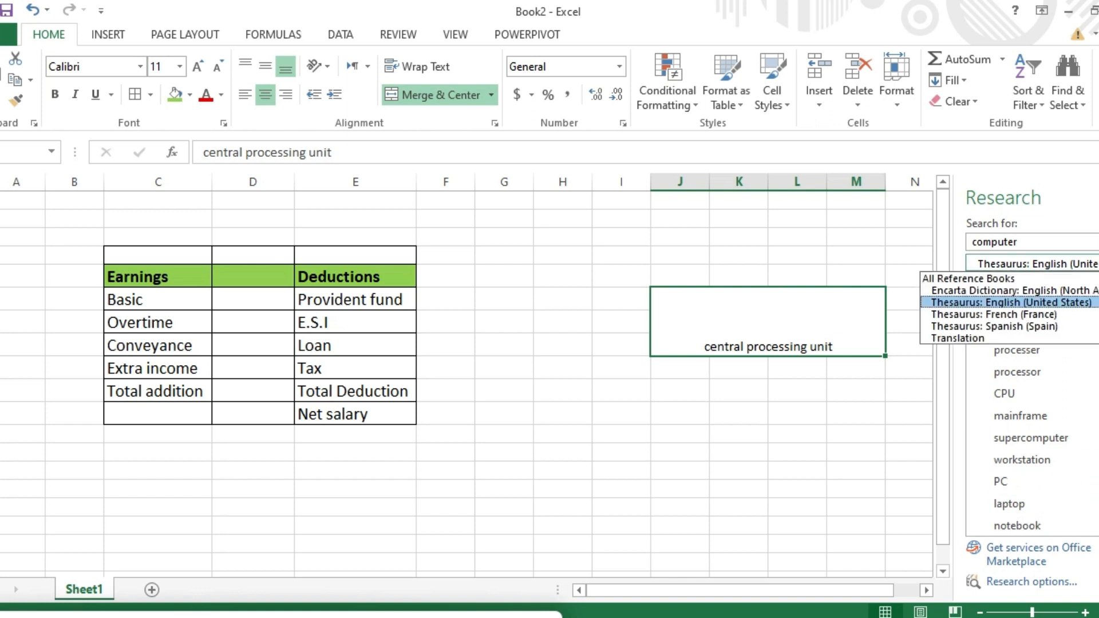
pyautogui.click(1079, 228)
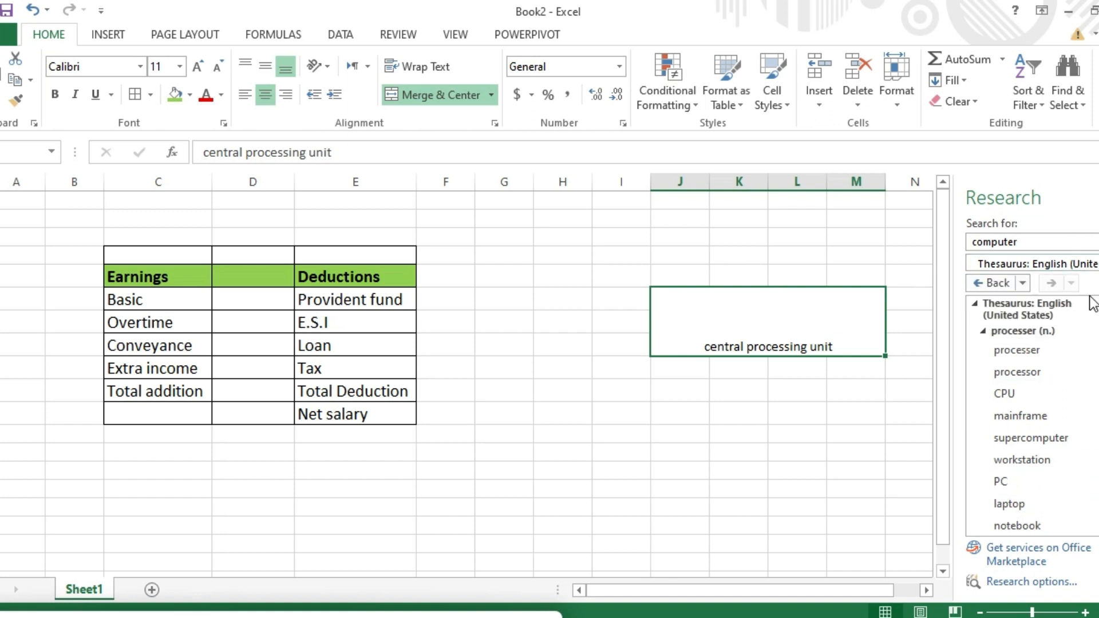
pyautogui.click(1095, 264)
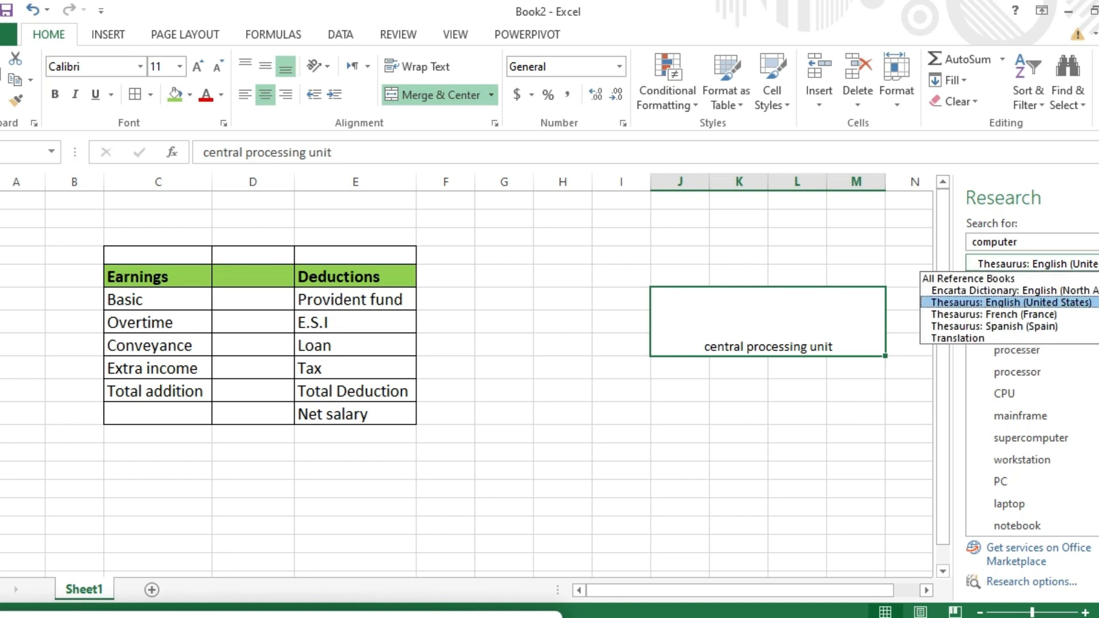
pyautogui.click(1007, 337)
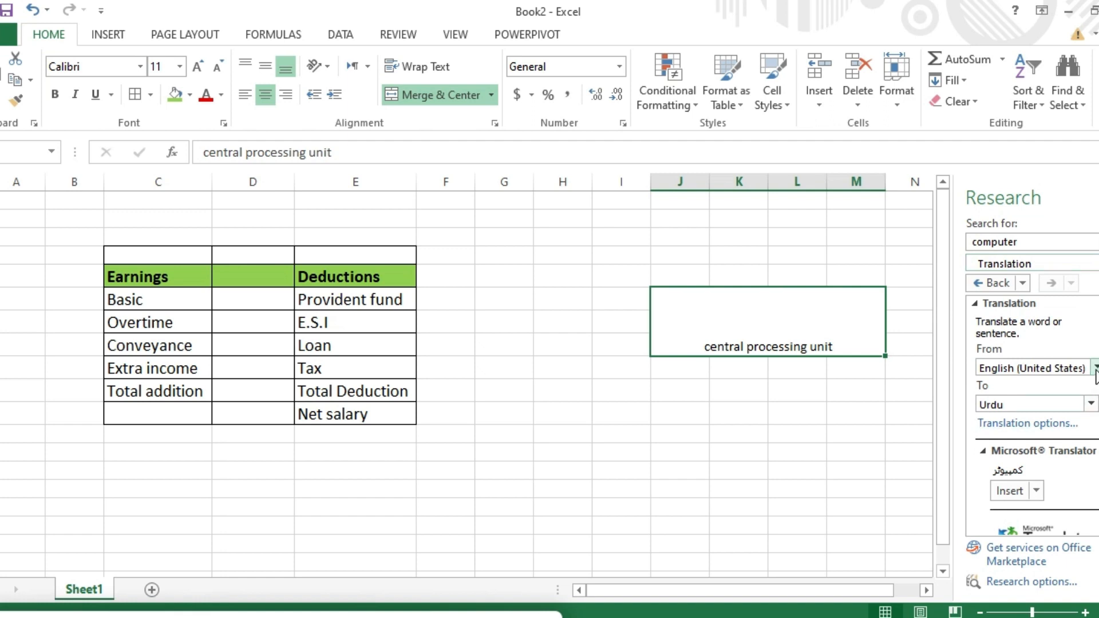
pyautogui.click(1091, 403)
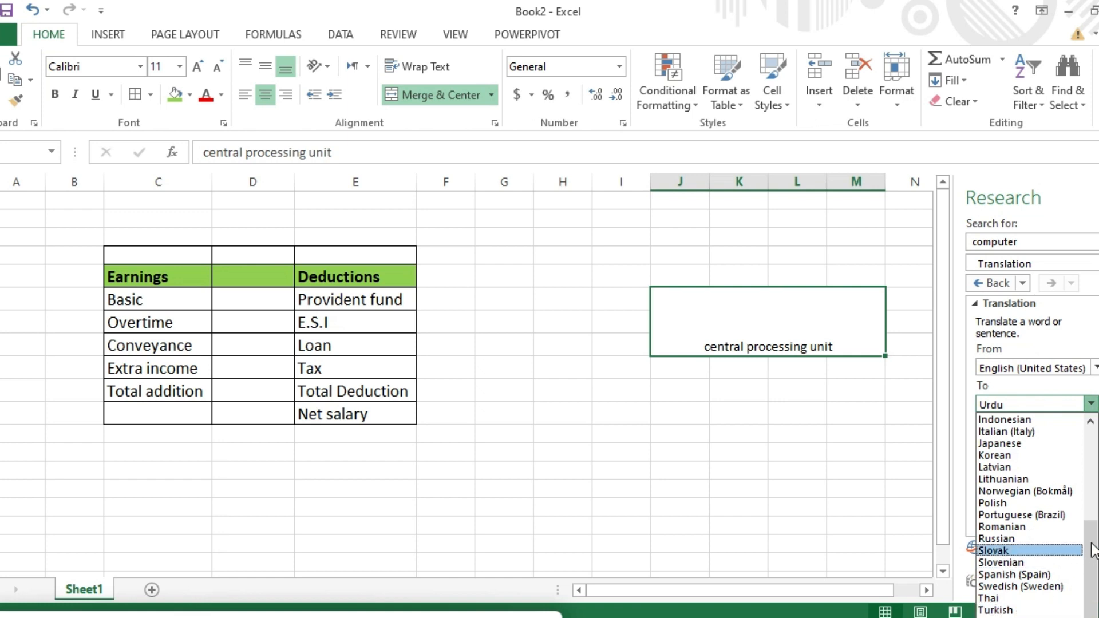
pyautogui.press('Escape')
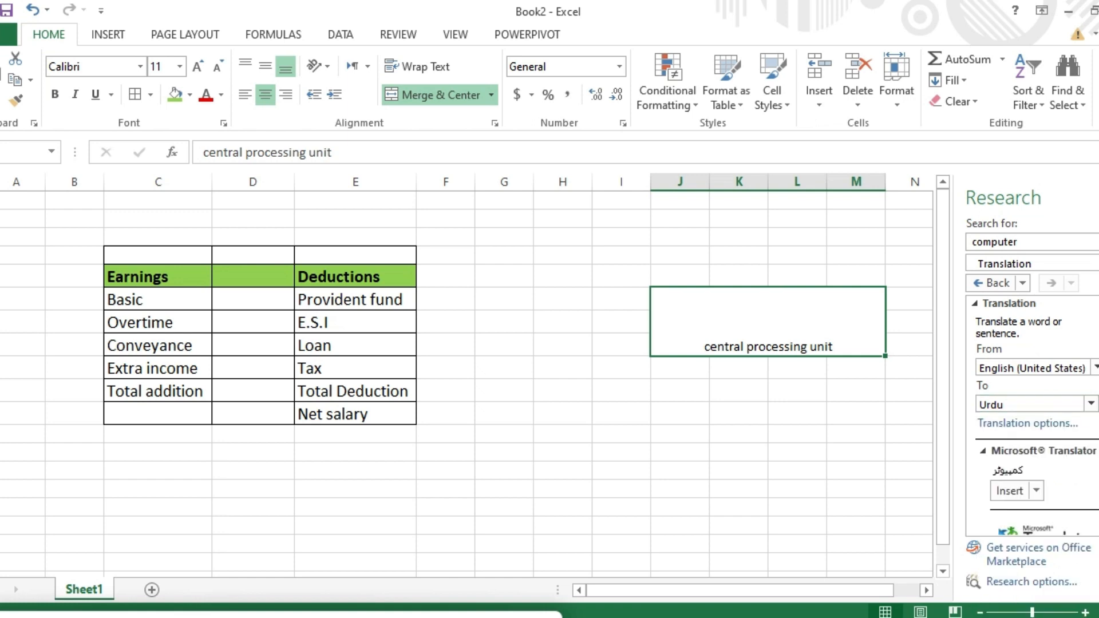
# Step: Rerun the search for 'computer' and copy its Urdu translation
pyautogui.scroll(-6, 1032, 417)
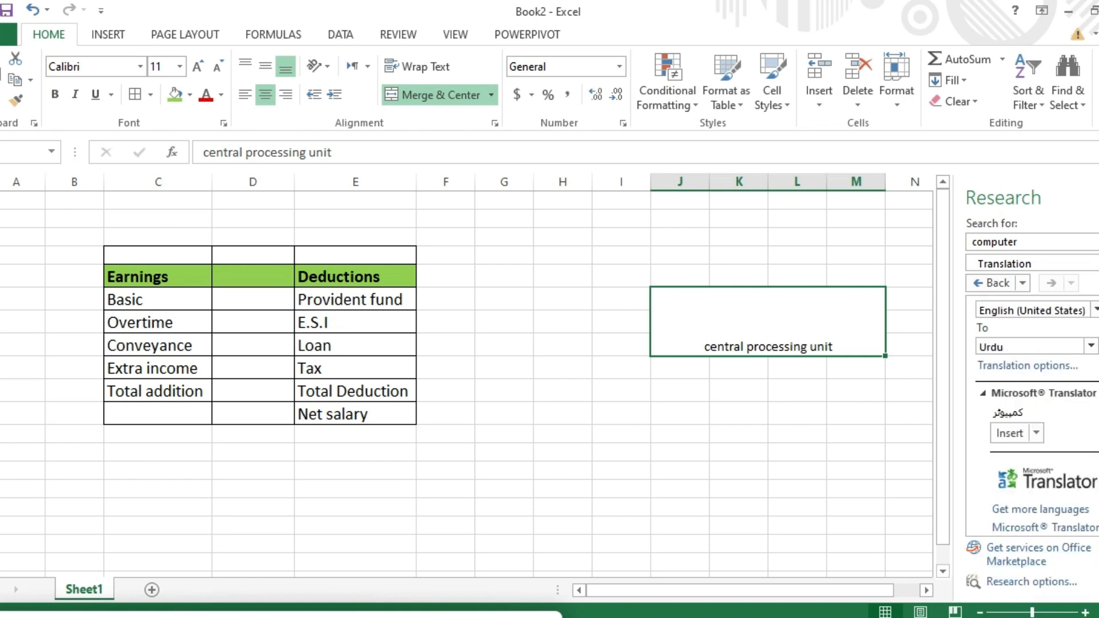
pyautogui.scroll(3, 1032, 417)
pyautogui.scroll(2, 1033, 417)
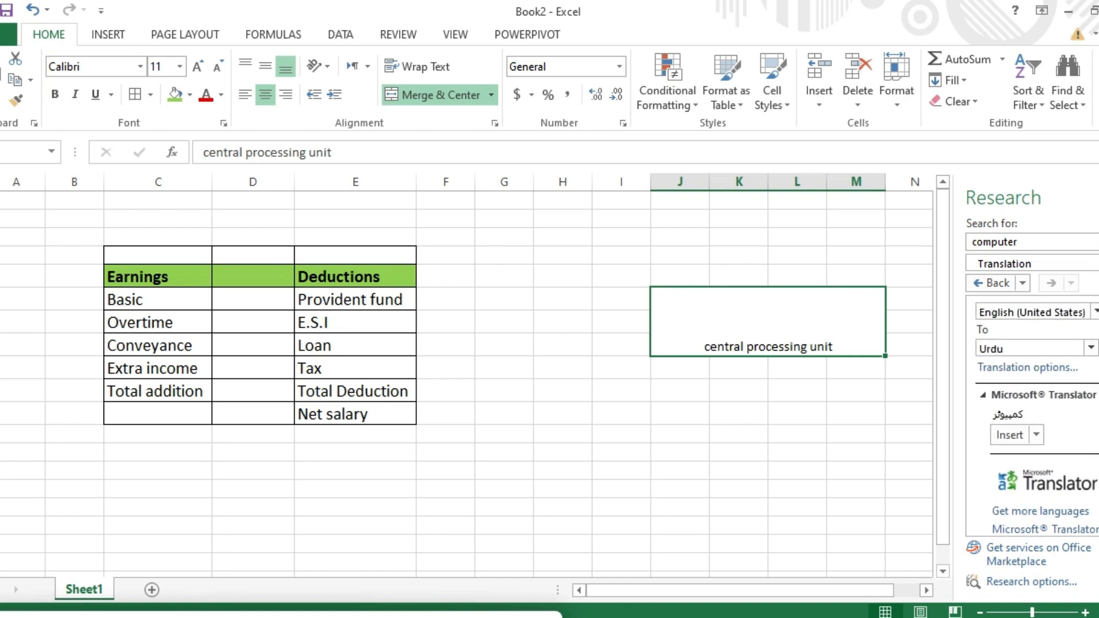
pyautogui.click(1038, 241)
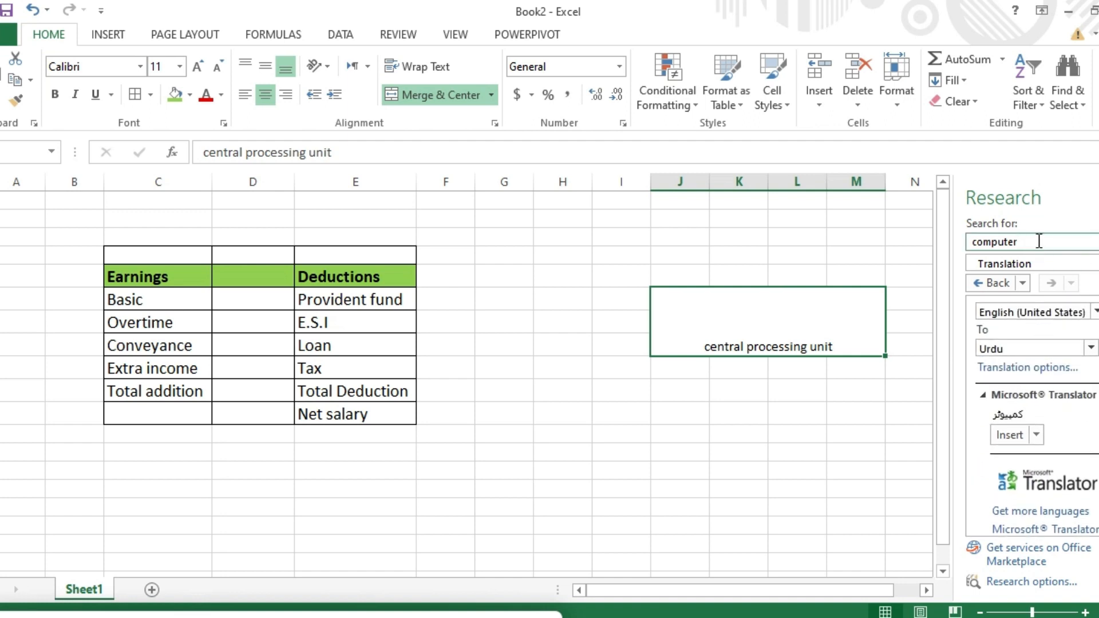
pyautogui.click(1087, 241)
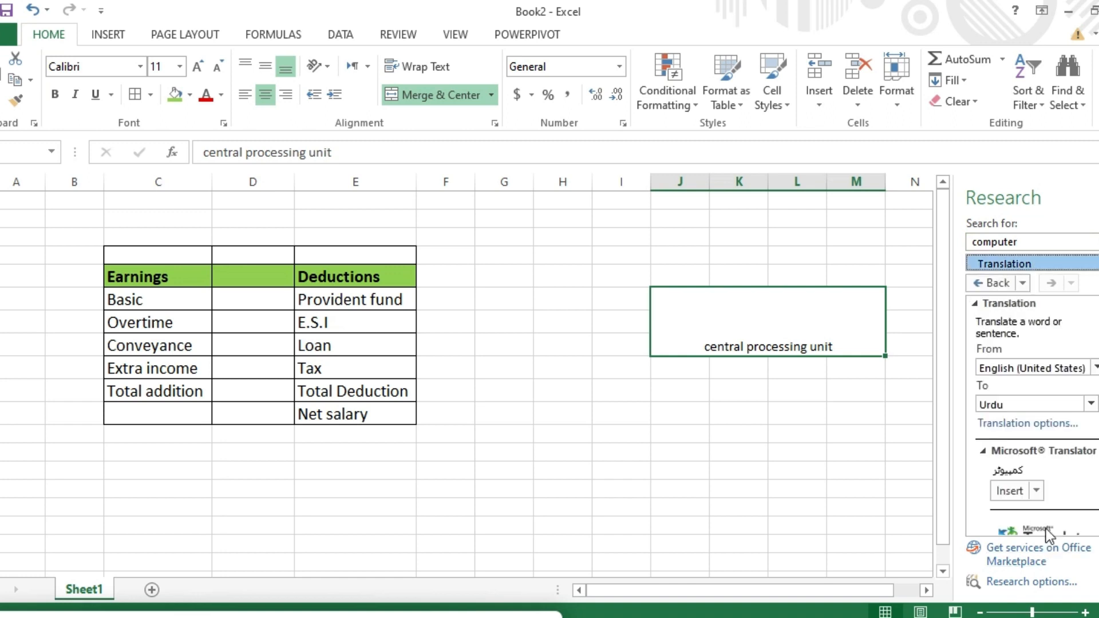
pyautogui.click(1037, 494)
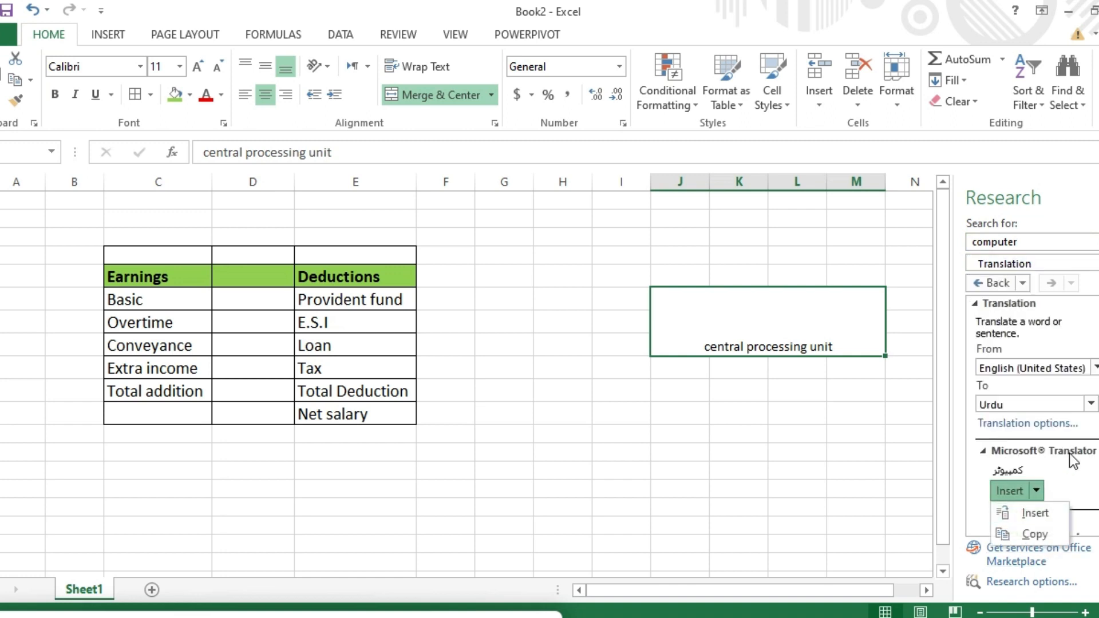
pyautogui.click(1034, 534)
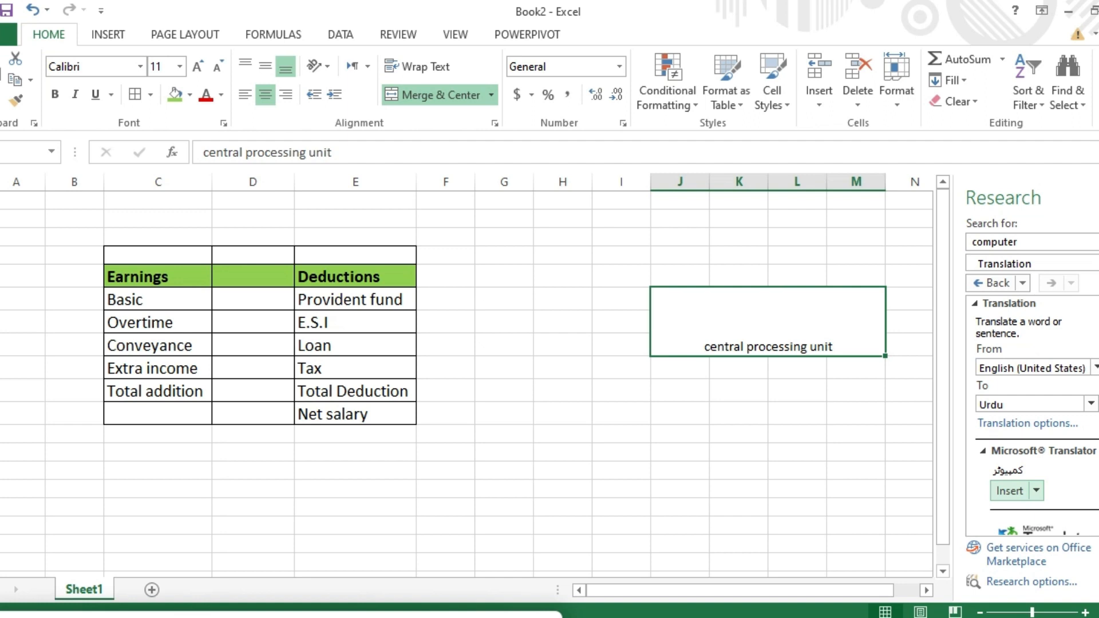
# Step: Collapse the translation results, confirm Urdu remains the target, and return to the worksheet
pyautogui.scroll(-3, 1033, 416)
pyautogui.scroll(3, 1032, 416)
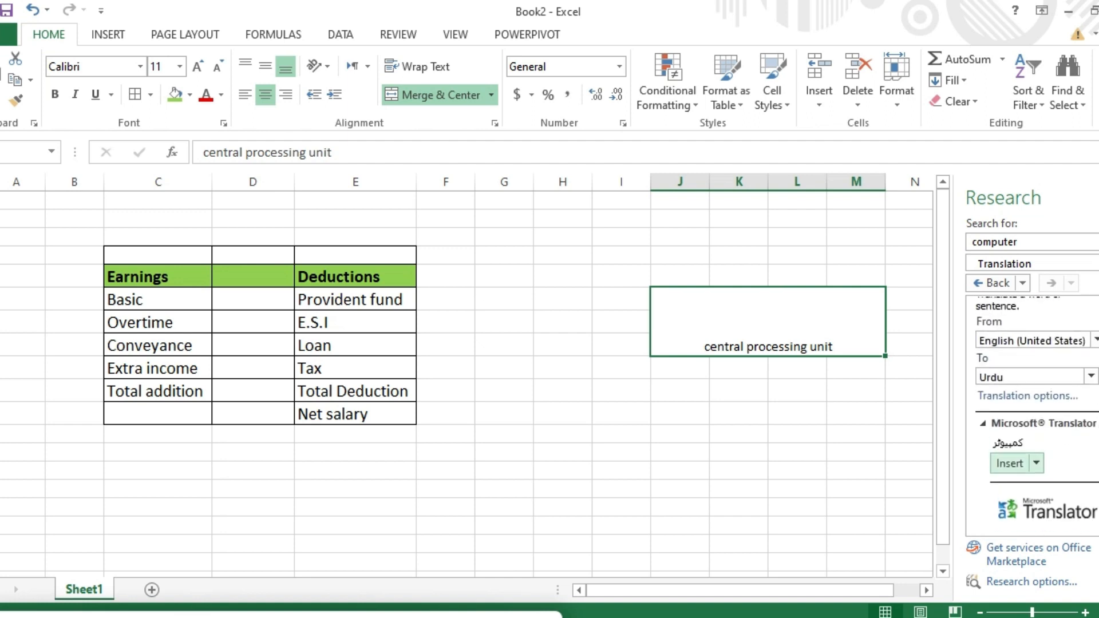
pyautogui.click(999, 422)
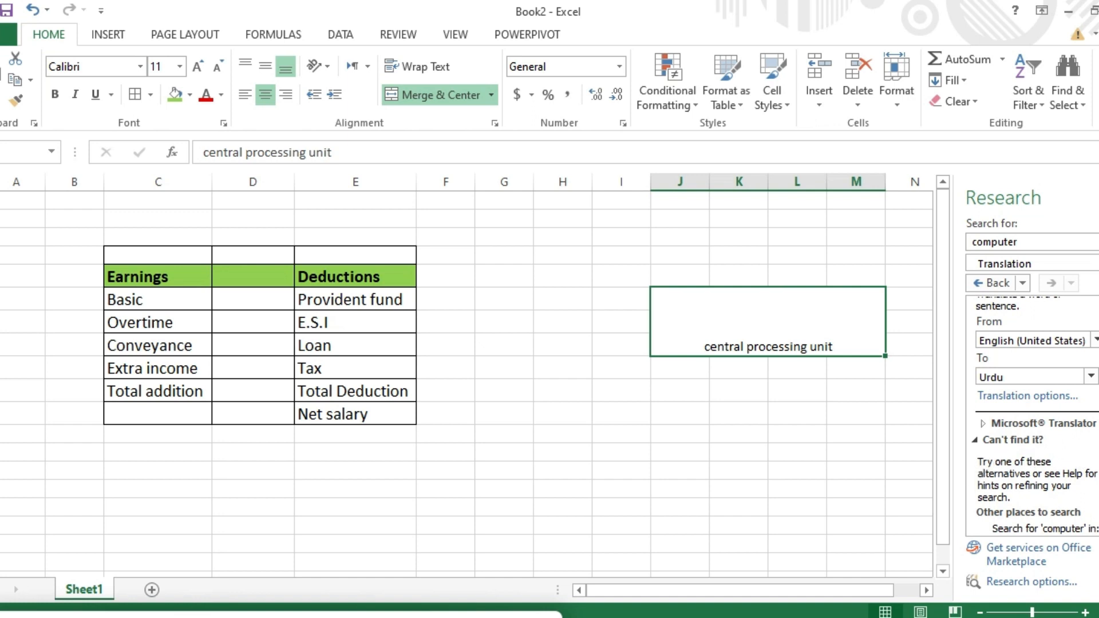
pyautogui.scroll(-1, 1032, 416)
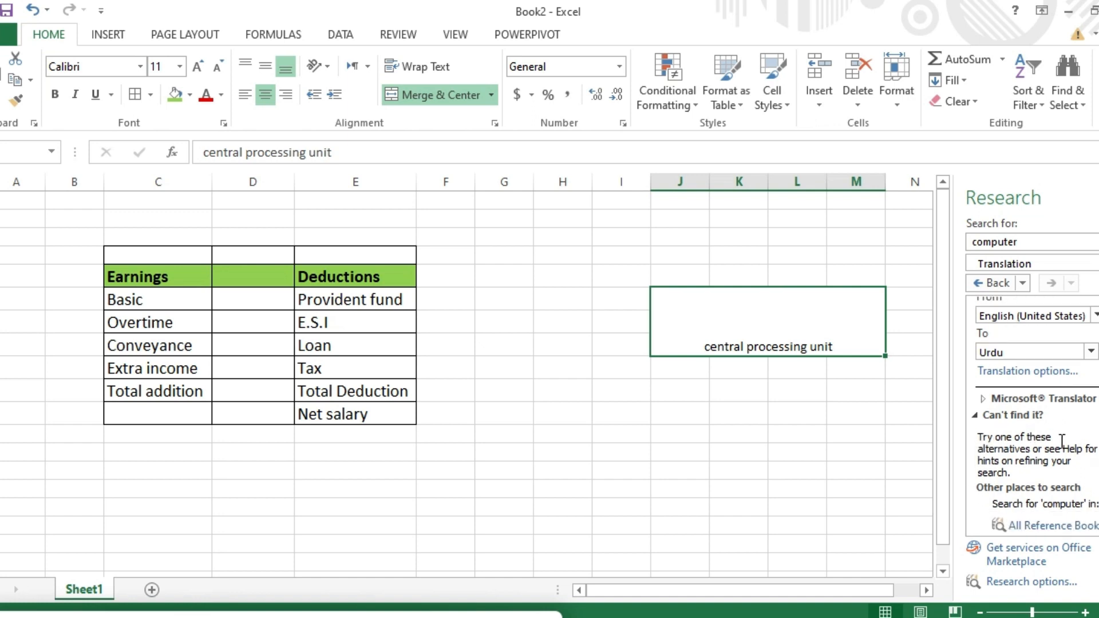
pyautogui.scroll(2, 1030, 412)
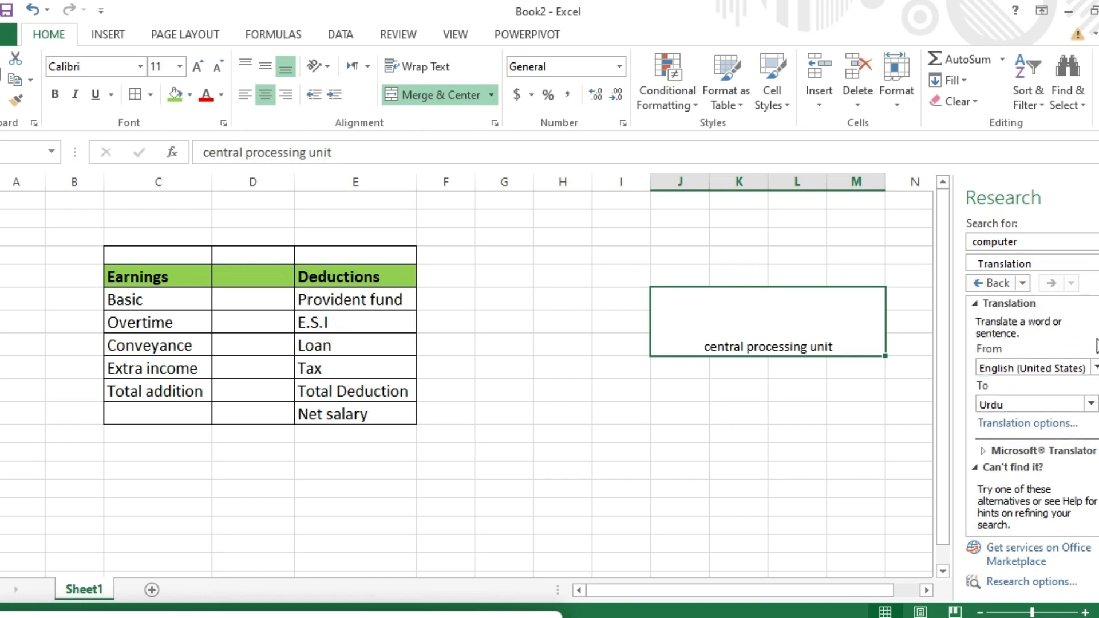
pyautogui.click(1092, 405)
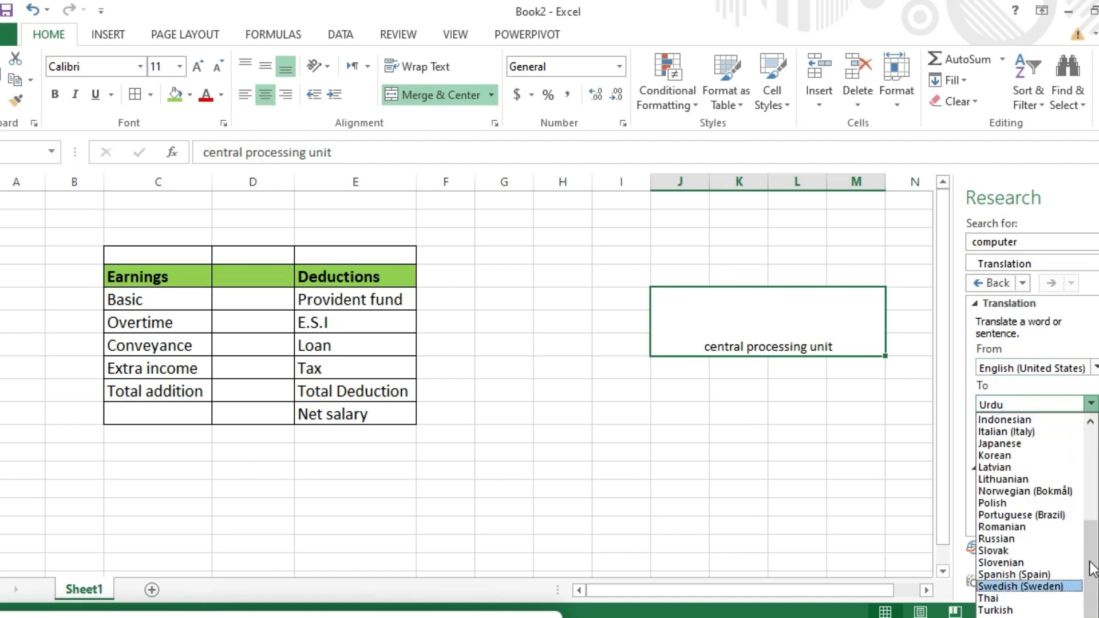
pyautogui.click(997, 617)
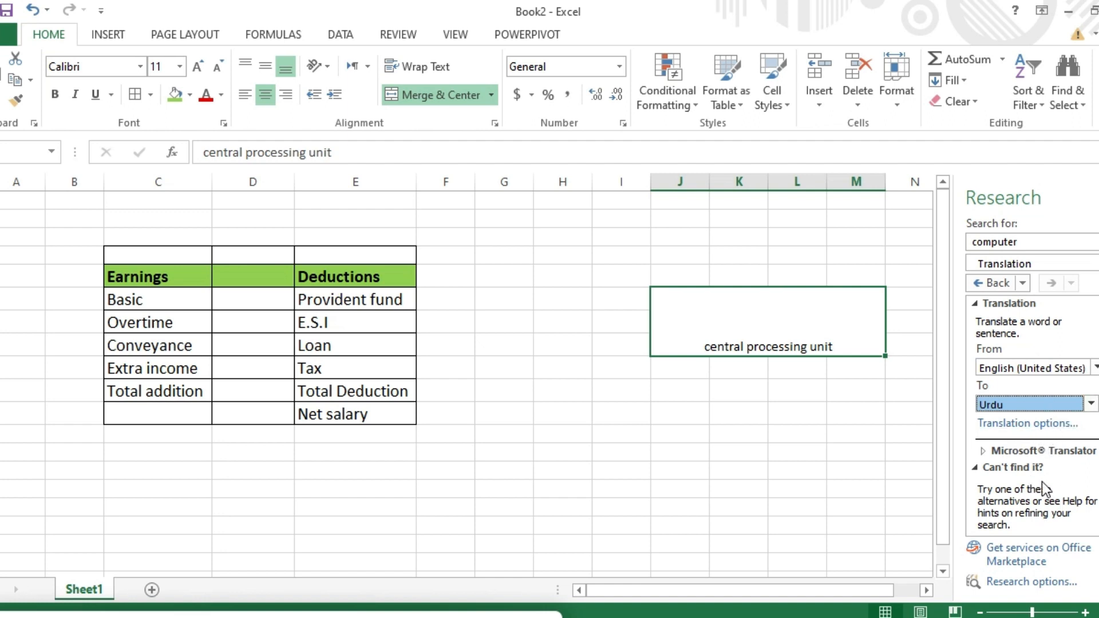
pyautogui.click(807, 347)
# Step: Clear the 'central processing unit' text from the merged cell and return to the REVIEW tab
pyautogui.doubleClick(807, 347)
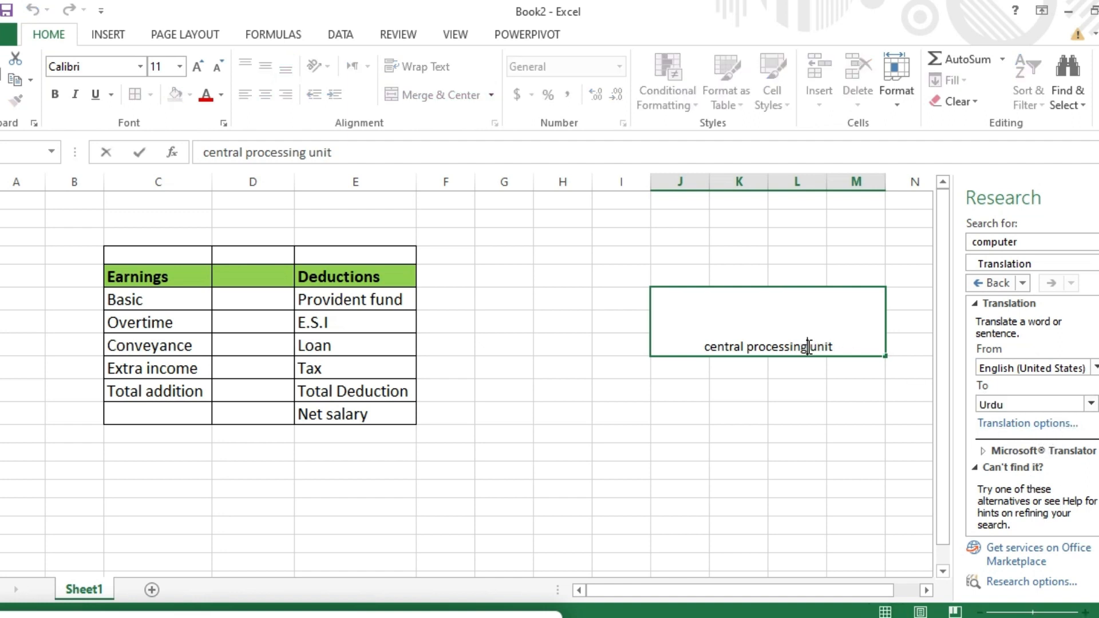
pyautogui.moveTo(836, 345); pyautogui.dragTo(689, 344)
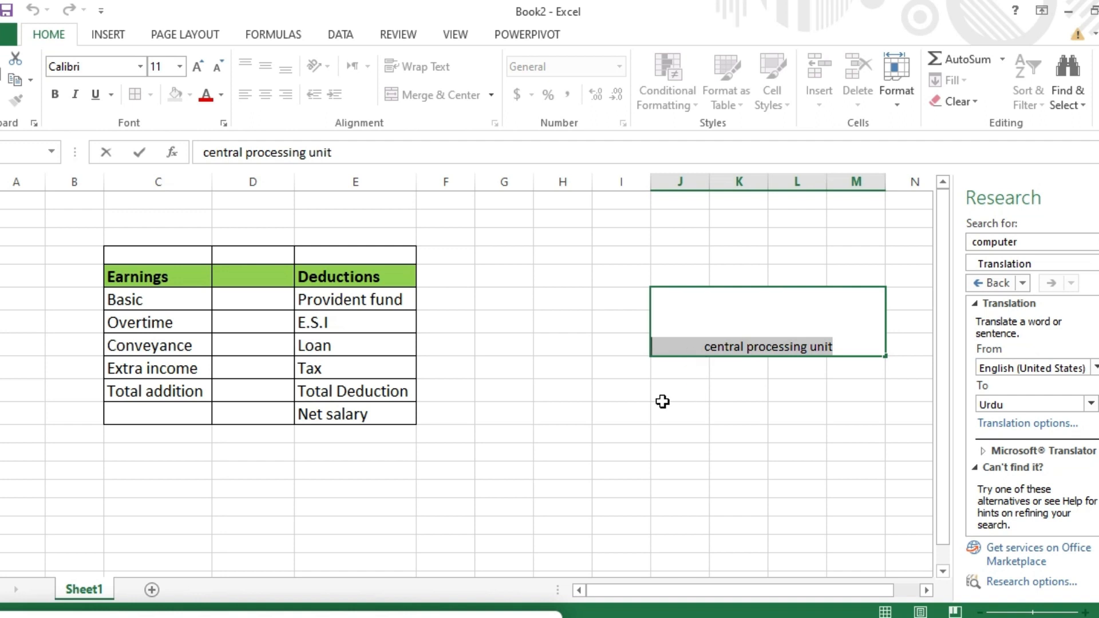
pyautogui.click(417, 36)
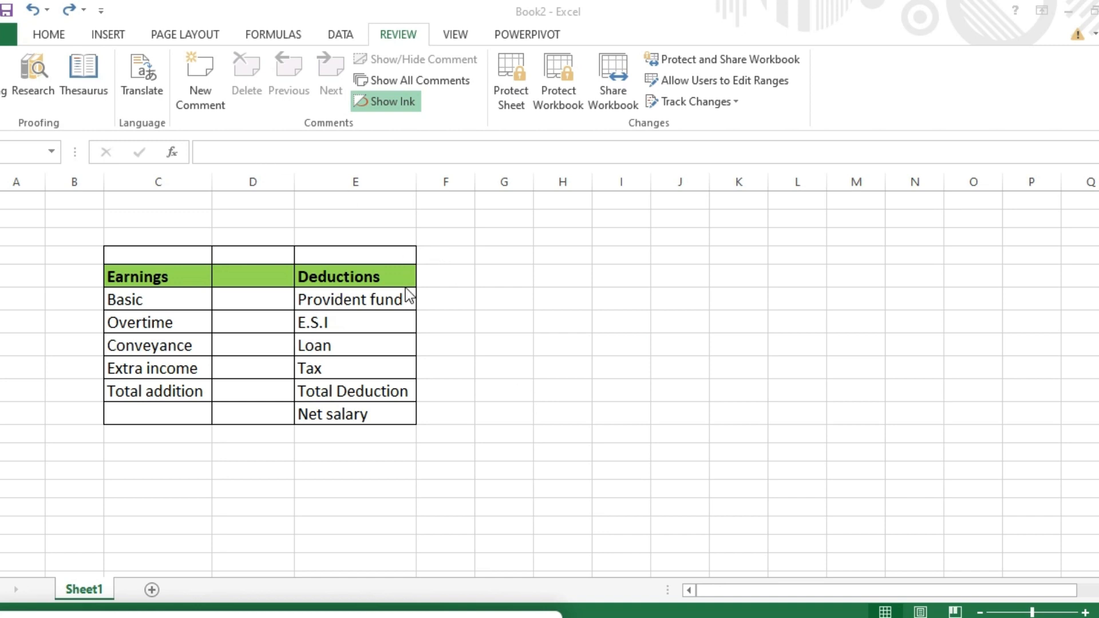
# Step: Type 'student file' into column H on the E.S.I row and reselect that cell
pyautogui.click(563, 322)
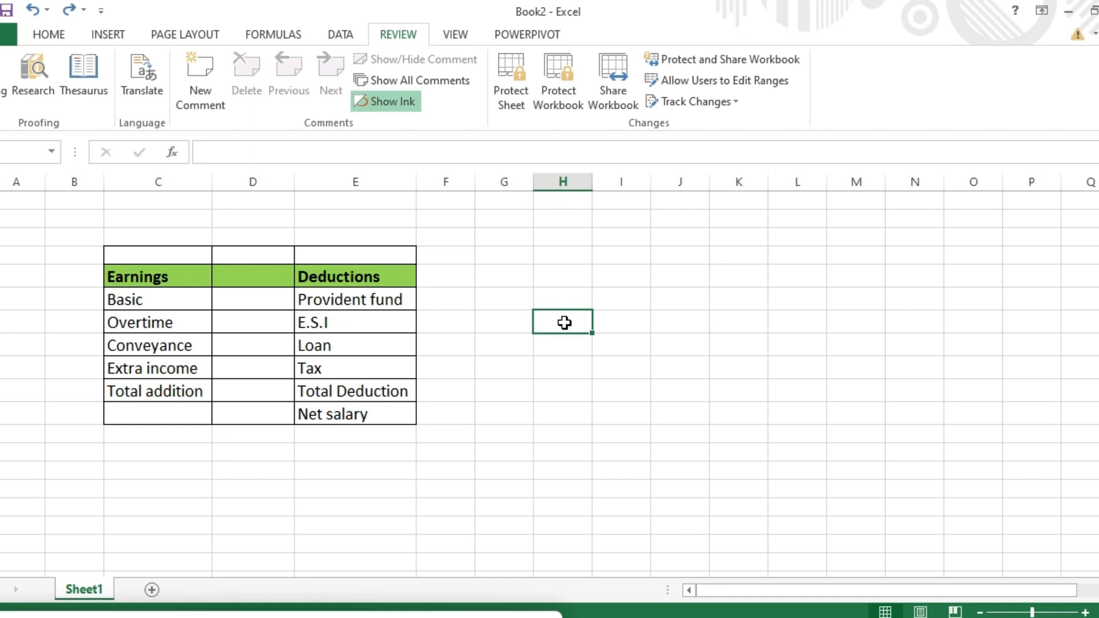
pyautogui.write('st')
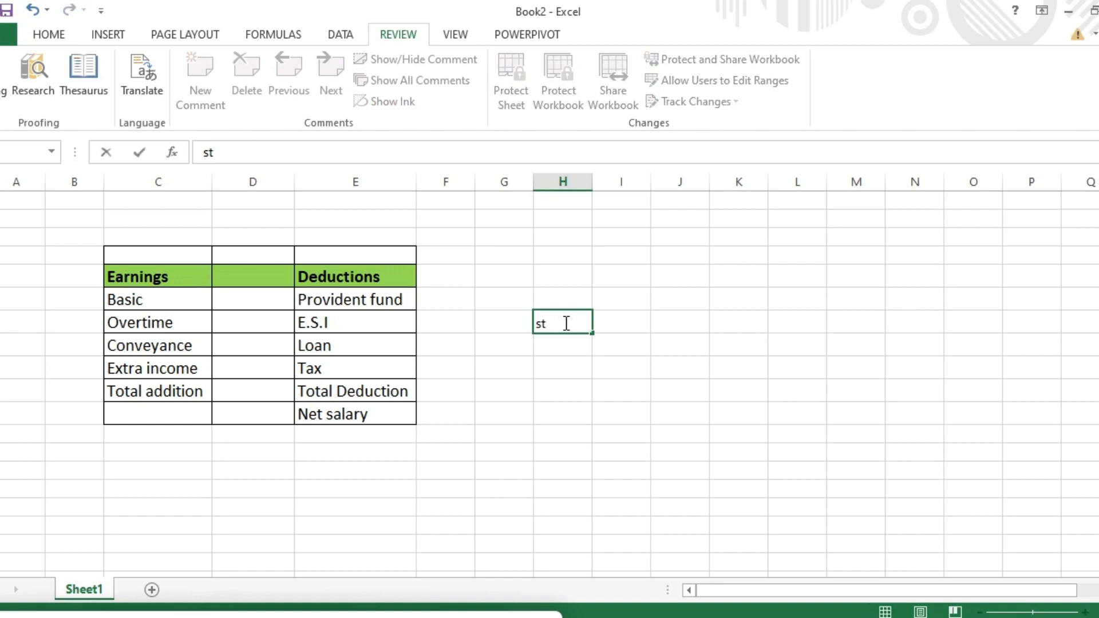
pyautogui.write('udent file')
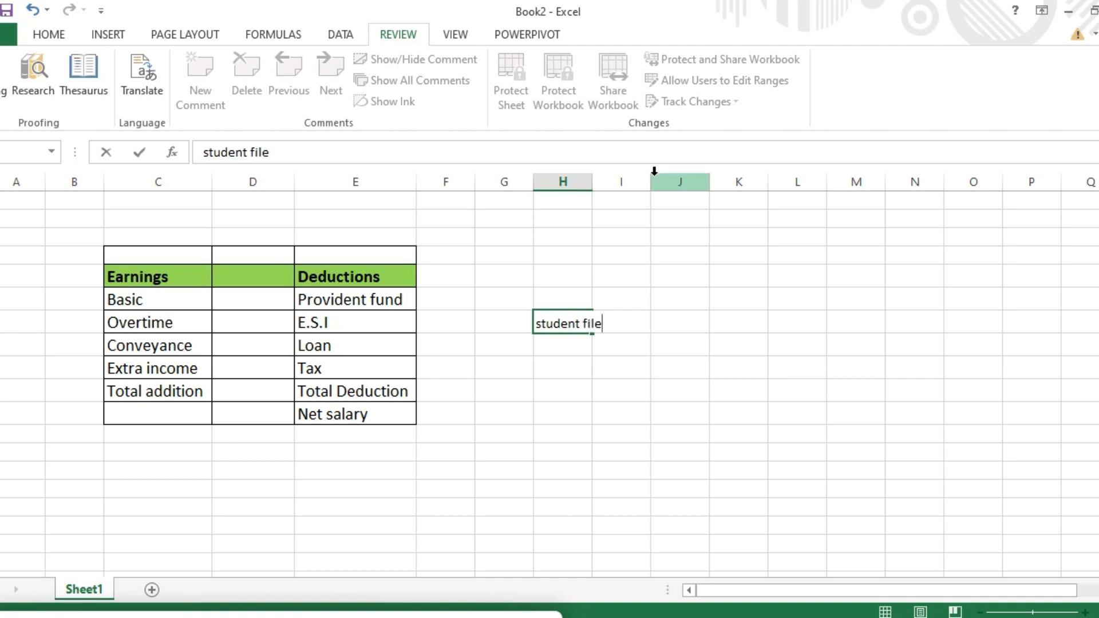
pyautogui.click(581, 182)
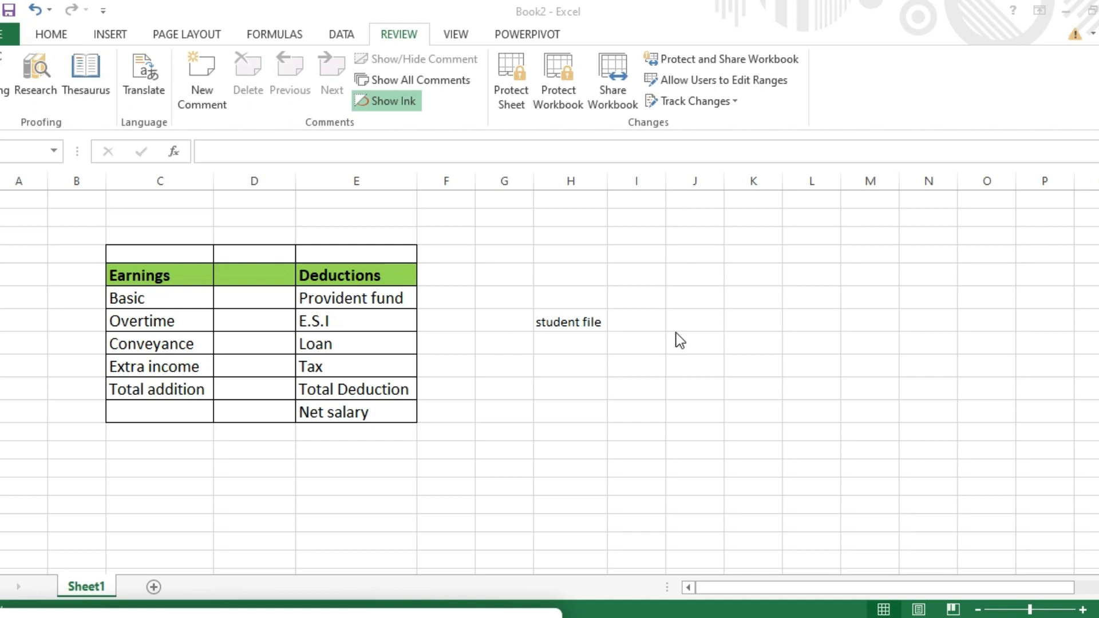
pyautogui.click(602, 322)
pyautogui.click(623, 321)
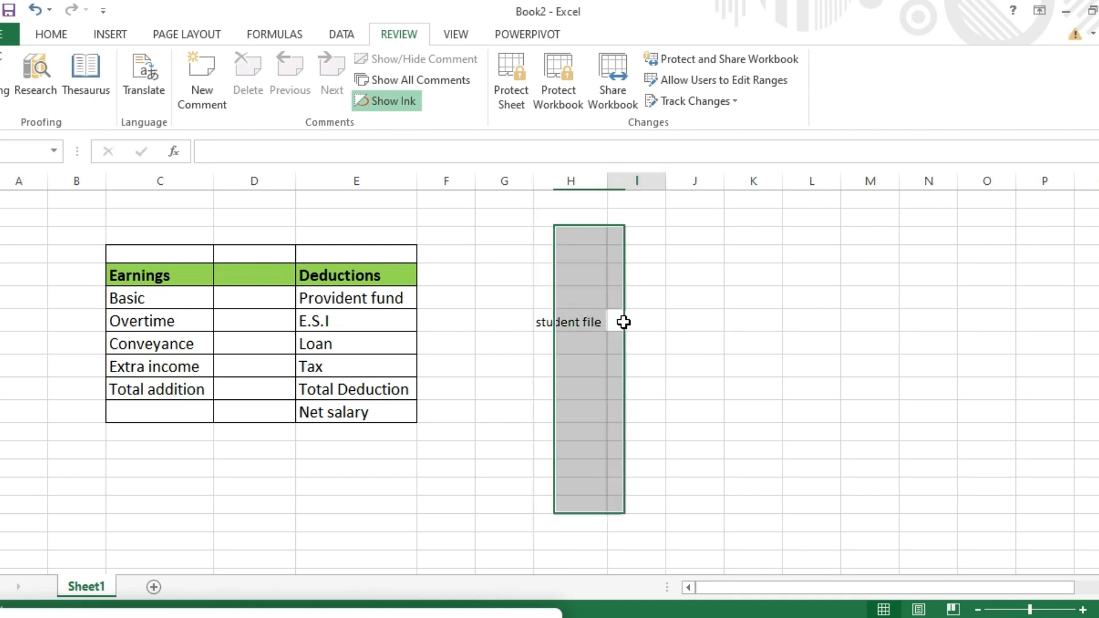
pyautogui.click(590, 321)
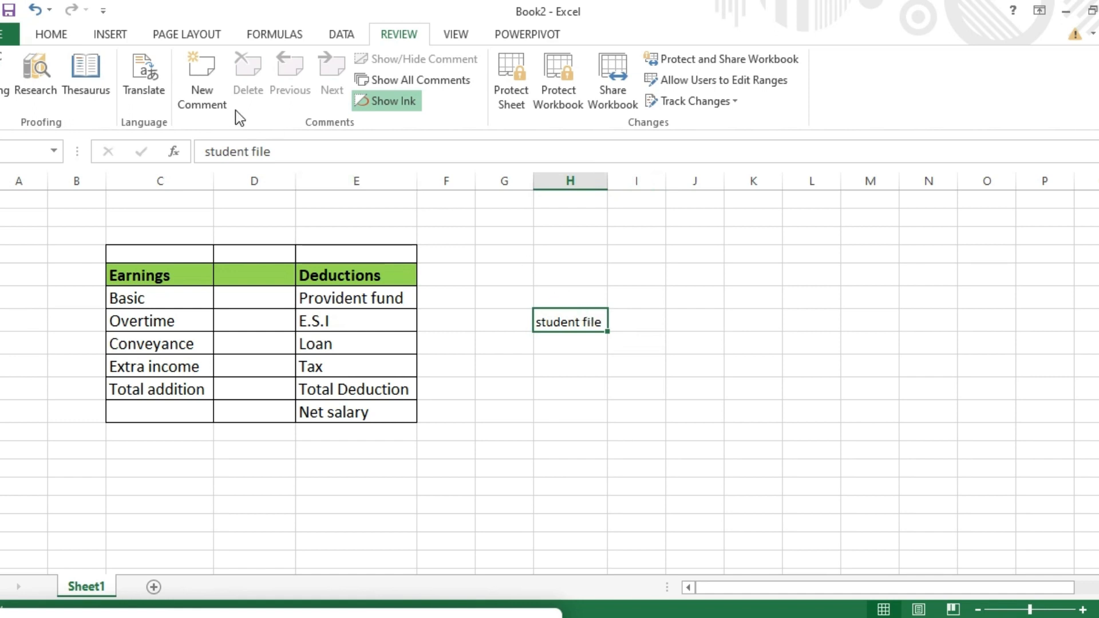
# Step: Add a comment reading 'the student is school' to the student file cell, removing the author header
pyautogui.click(214, 89)
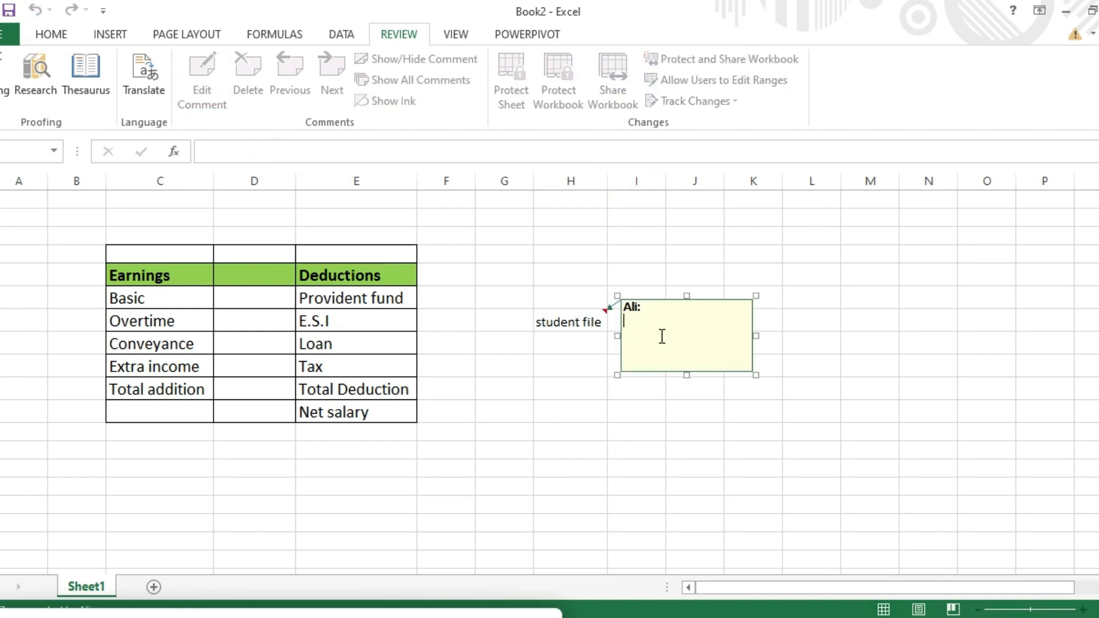
pyautogui.click(654, 310)
pyautogui.press('BackSpace')
pyautogui.press('BackSpace')
pyautogui.press('BackSpace')
pyautogui.press('BackSpace')
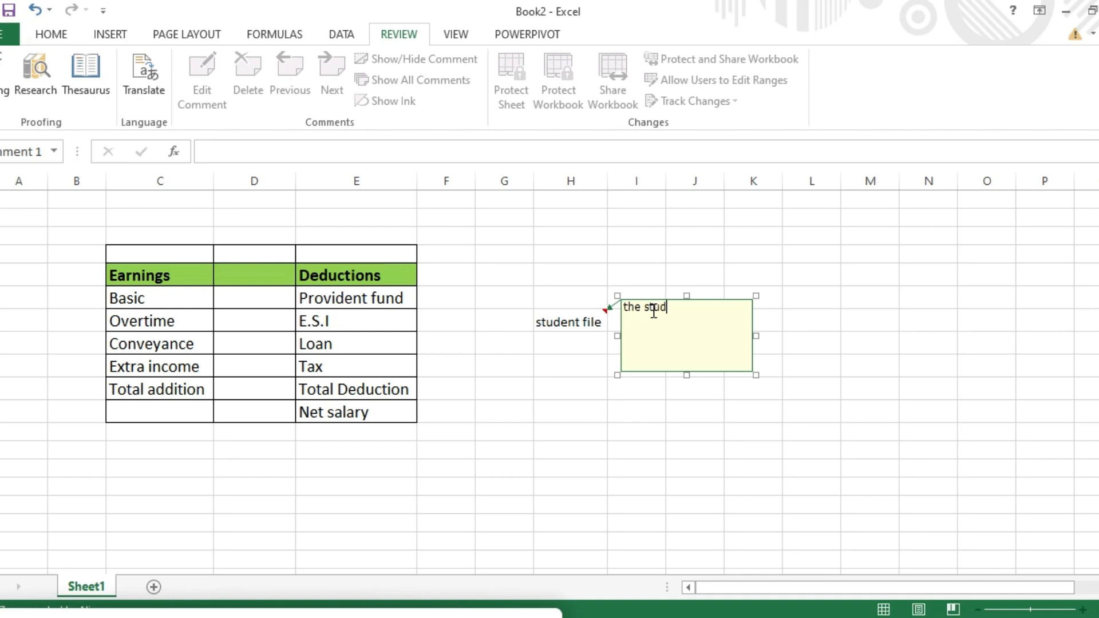
pyautogui.write('e')
pyautogui.write('nt is schoo')
pyautogui.click(803, 355)
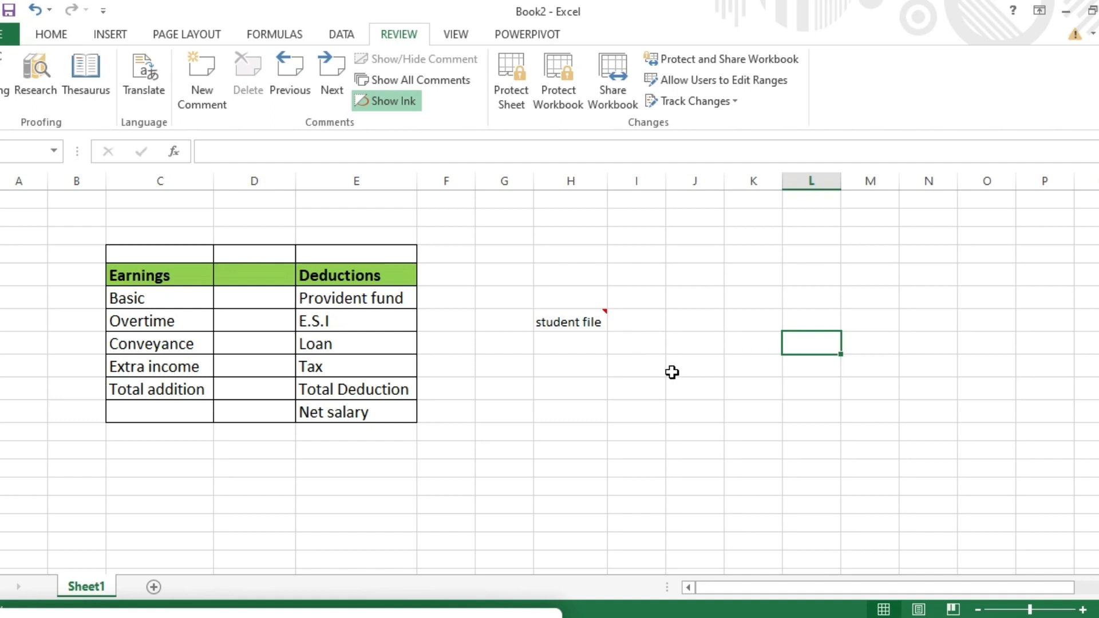
# Step: Show the student file comment, then select the empty cell beneath it
pyautogui.click(604, 316)
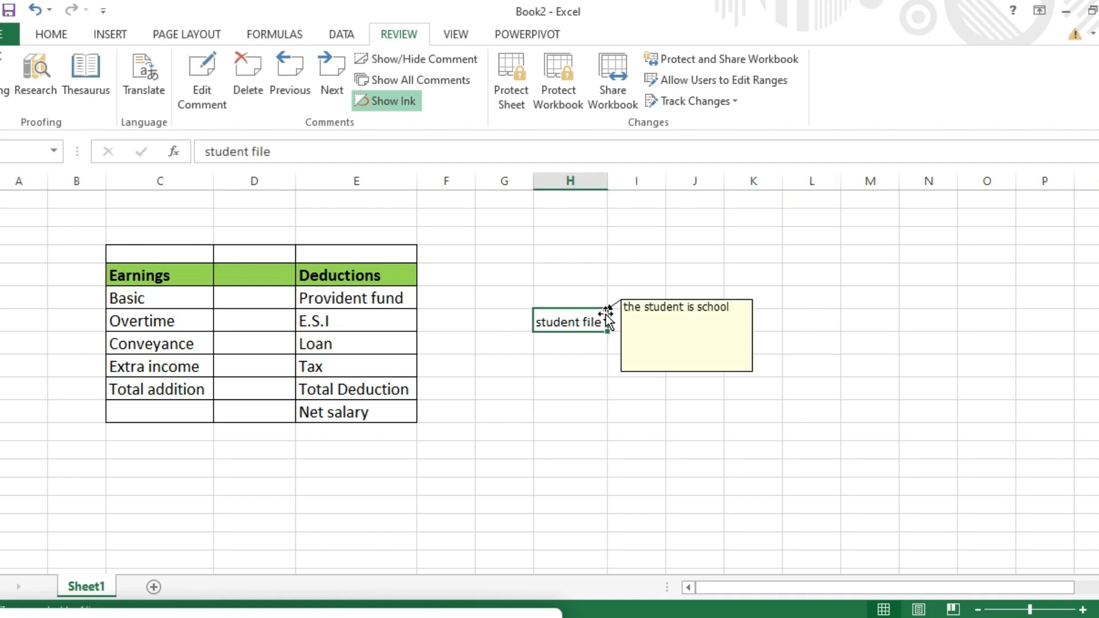
pyautogui.moveTo(597, 317)
pyautogui.click(574, 349)
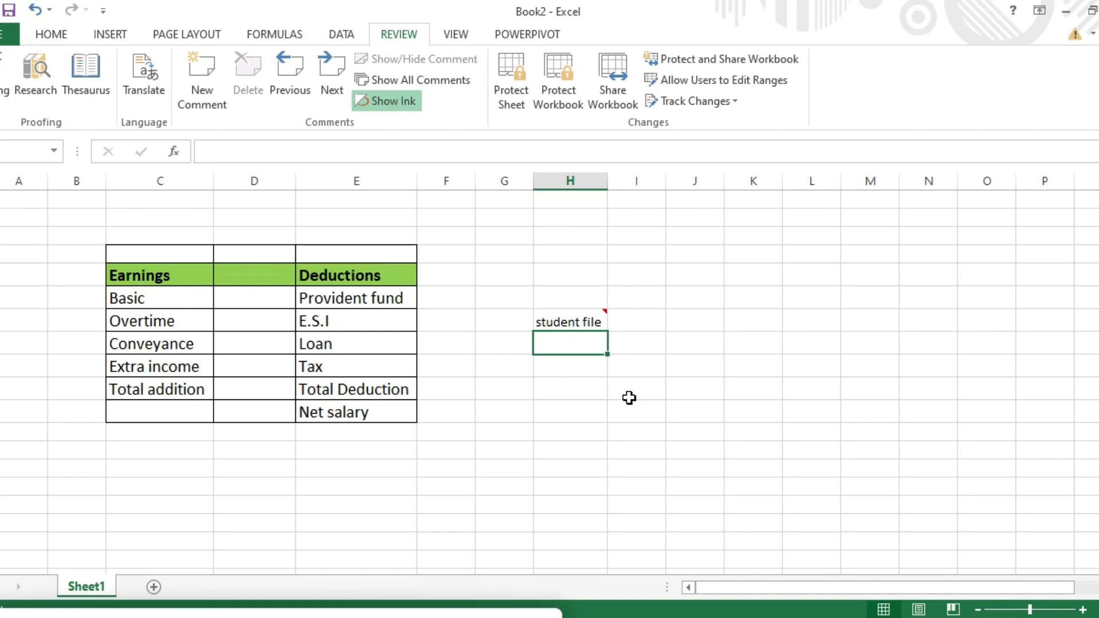
# Step: Type 'computer' into the cell below student file and reselect that cell
pyautogui.write('co')
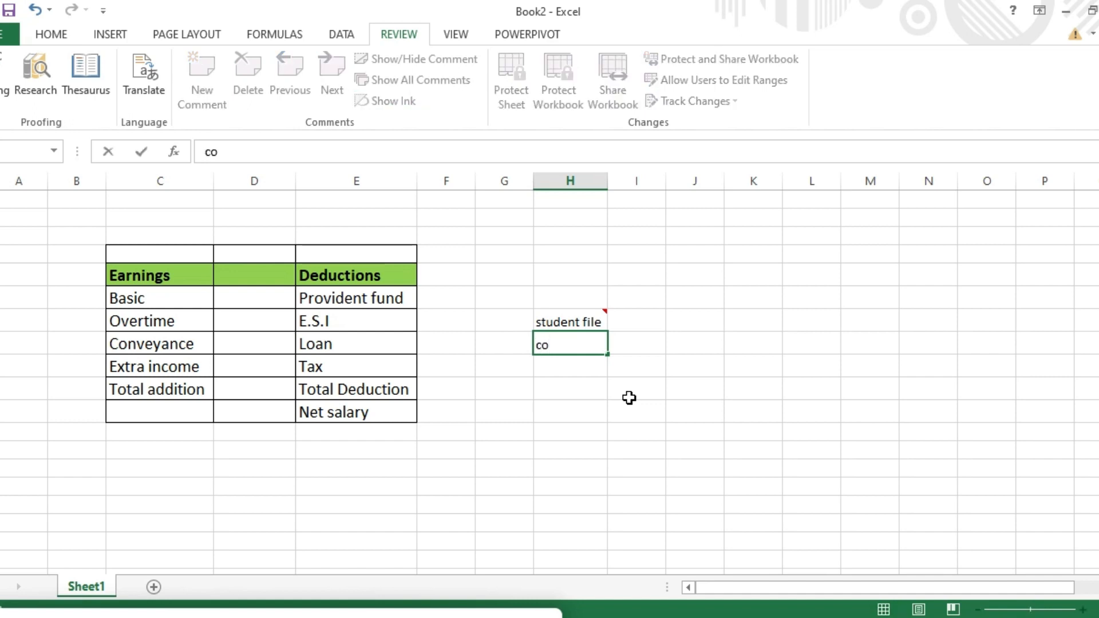
pyautogui.write('mputer')
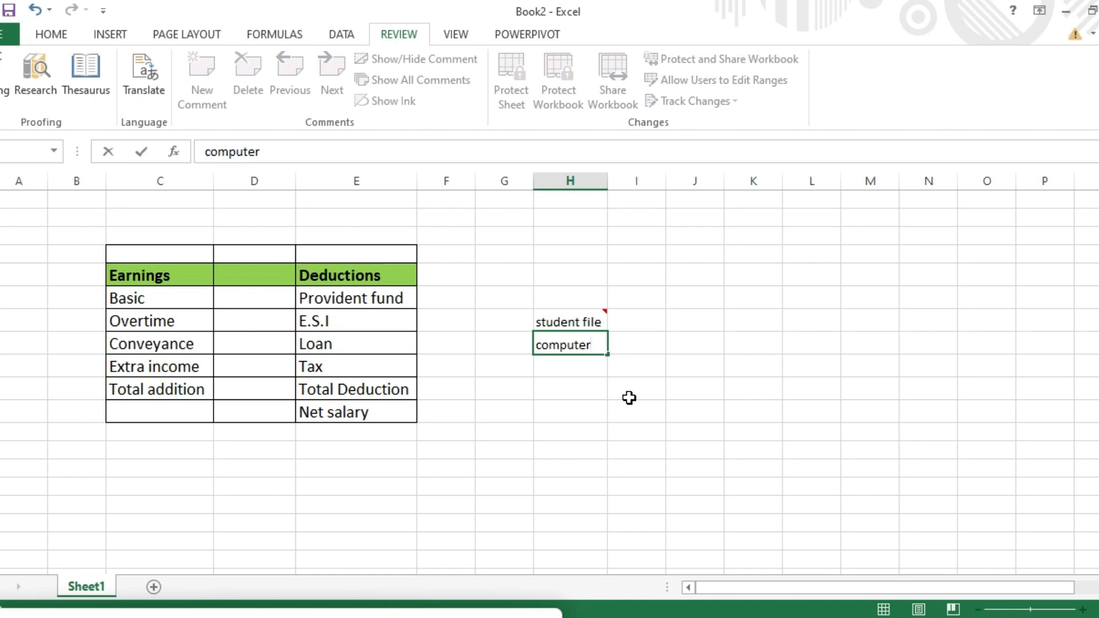
pyautogui.click(648, 348)
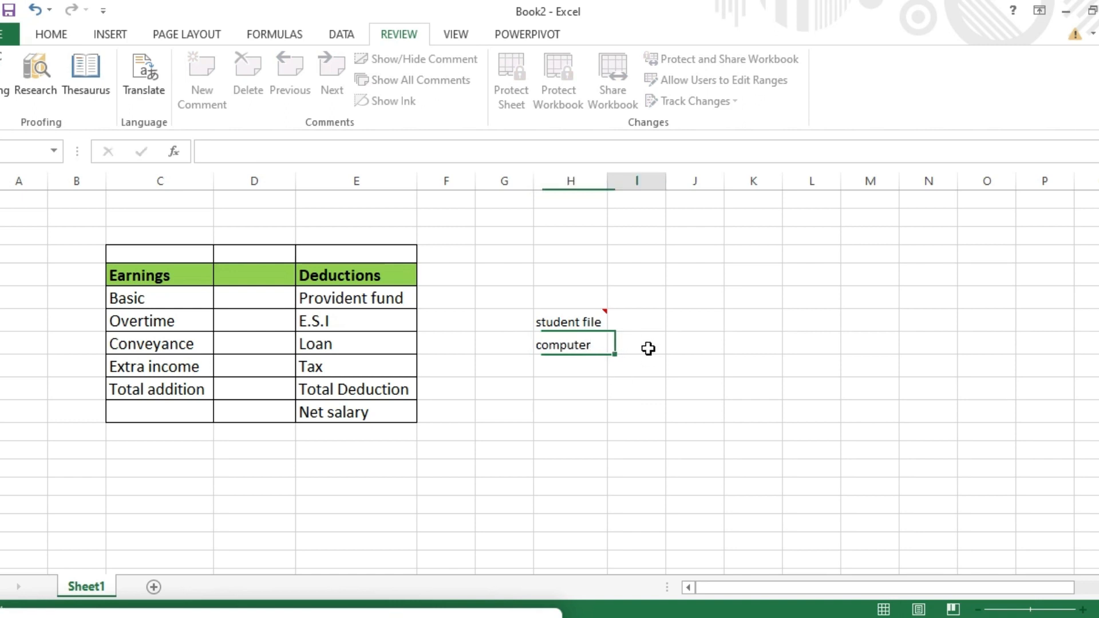
pyautogui.click(590, 344)
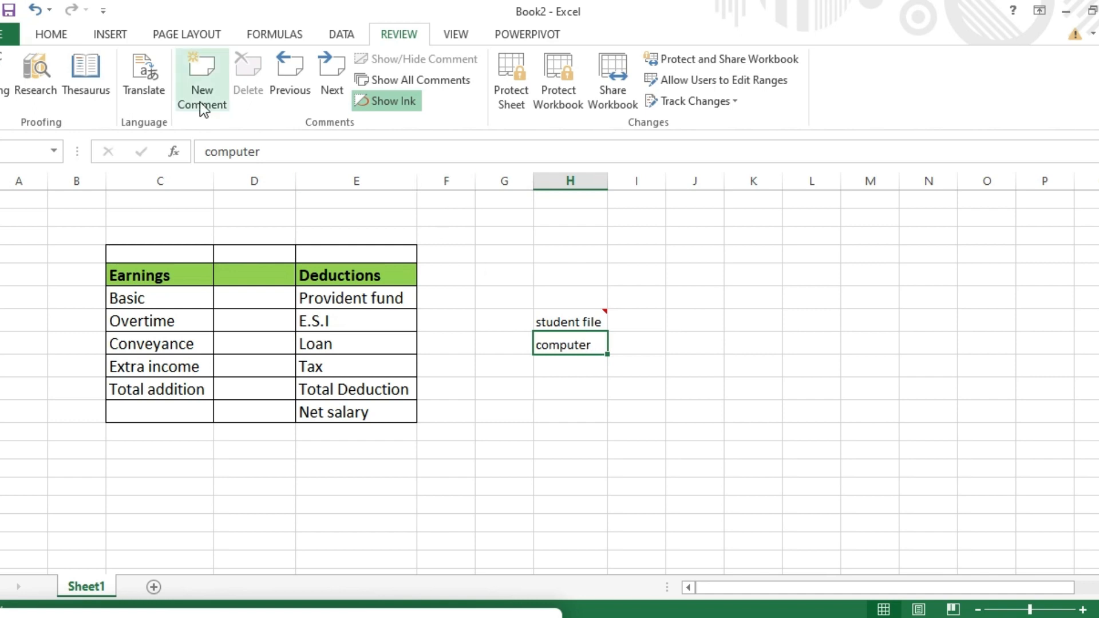
# Step: Comment the computer cell with 'EFA School data', deleting the author name header
pyautogui.click(200, 87)
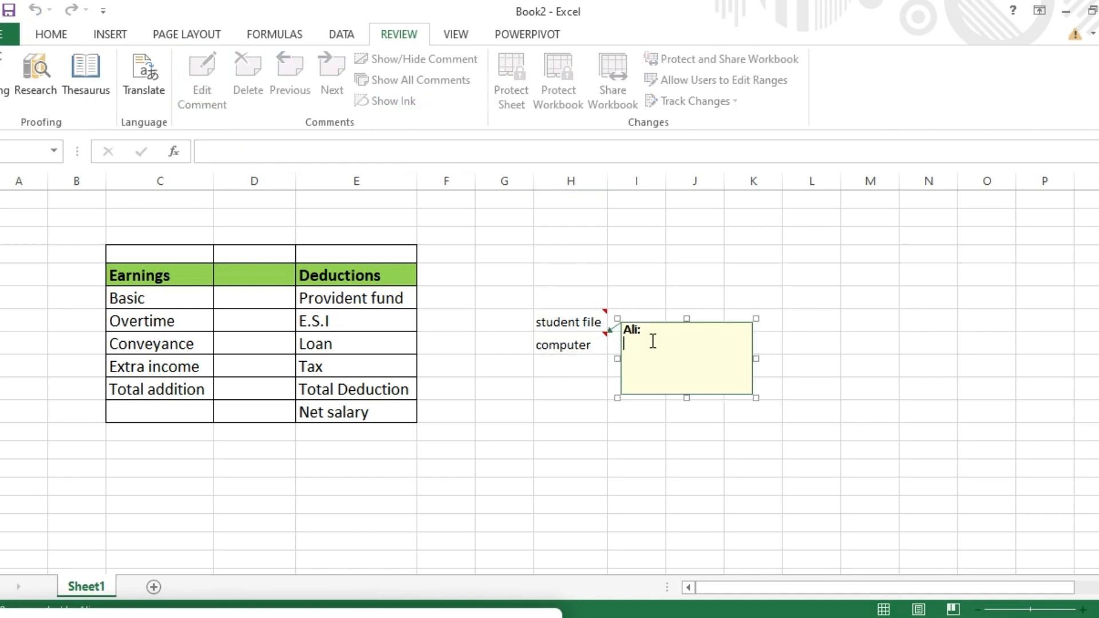
pyautogui.click(654, 330)
pyautogui.press('BackSpace')
pyautogui.press('BackSpace')
pyautogui.press('BackSpace')
pyautogui.press('BackSpace')
pyautogui.write('EFA s')
pyautogui.press('BackSpace')
pyautogui.write('School')
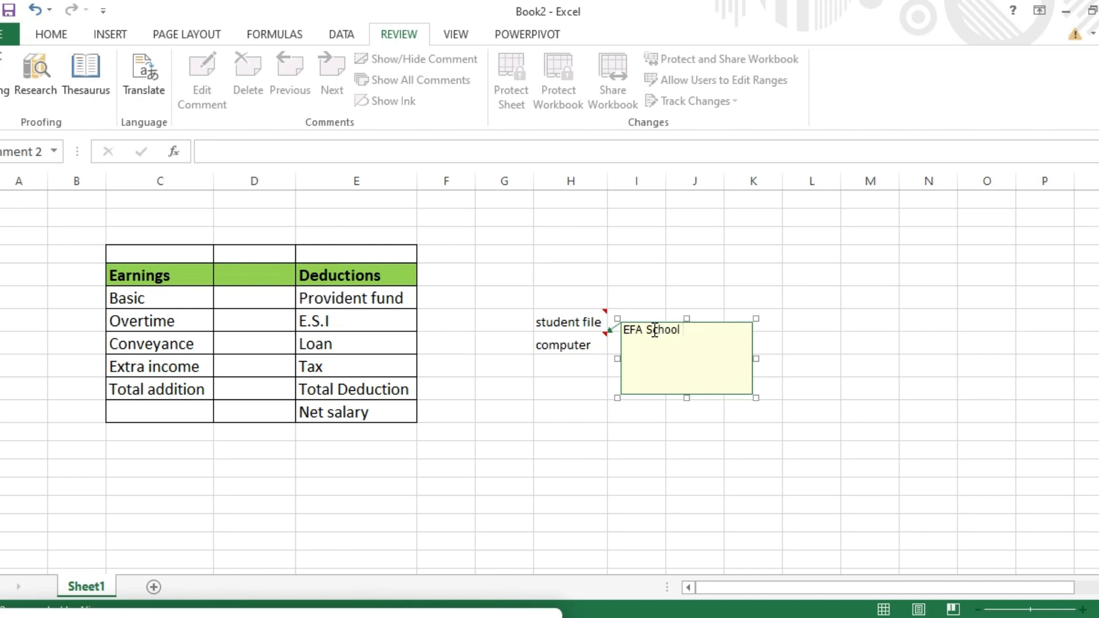
pyautogui.write(' data')
pyautogui.click(656, 439)
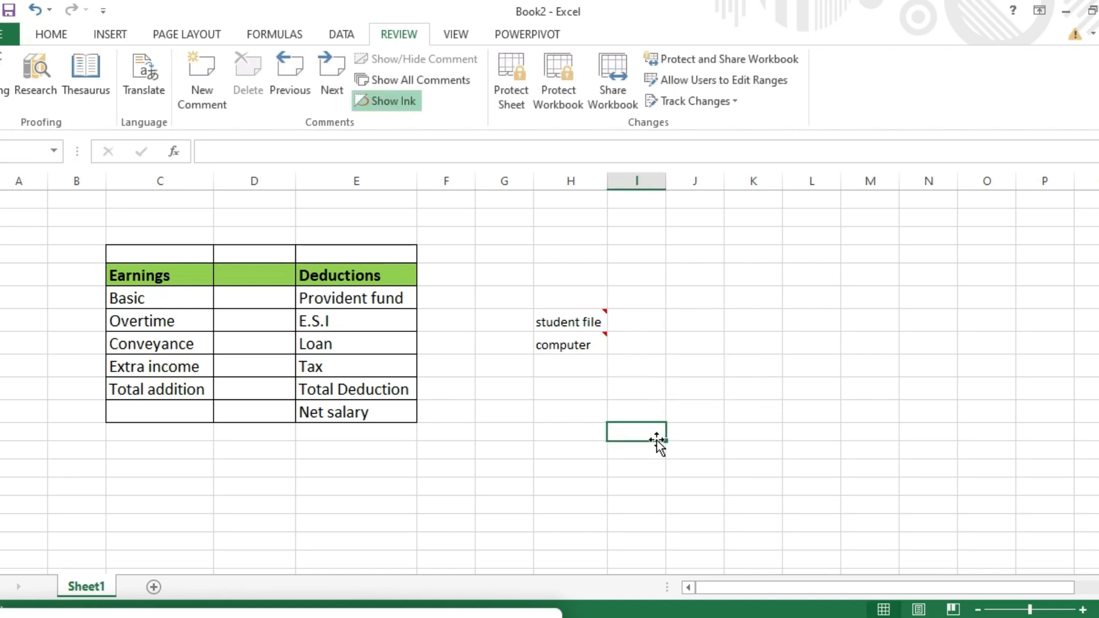
pyautogui.moveTo(598, 343)
pyautogui.click(302, 81)
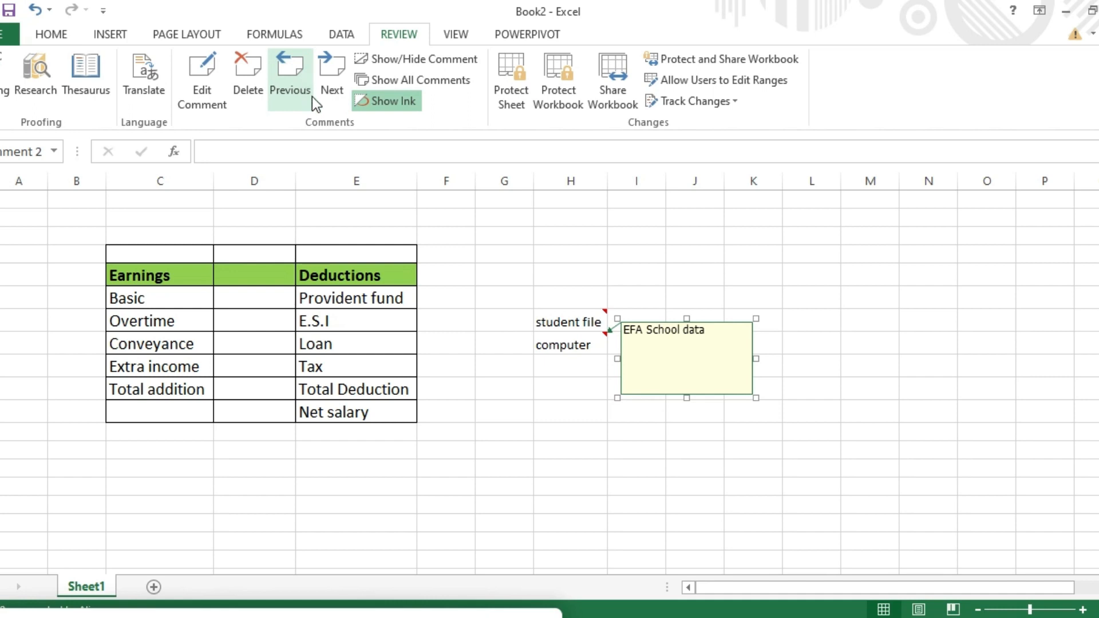
pyautogui.click(329, 70)
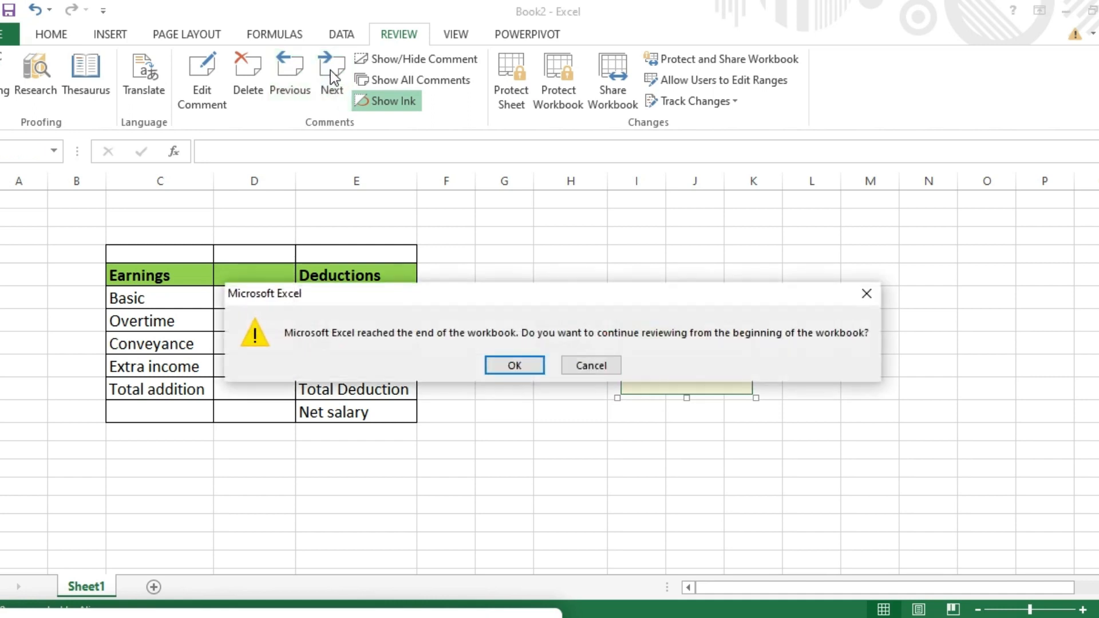
pyautogui.click(874, 289)
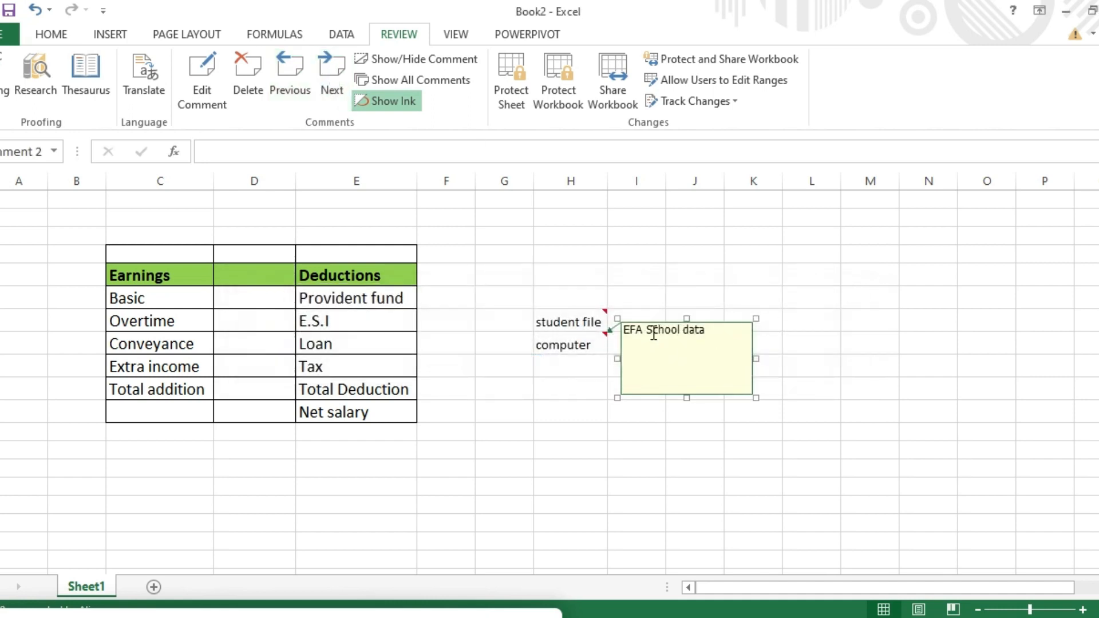
pyautogui.click(653, 313)
pyautogui.click(600, 319)
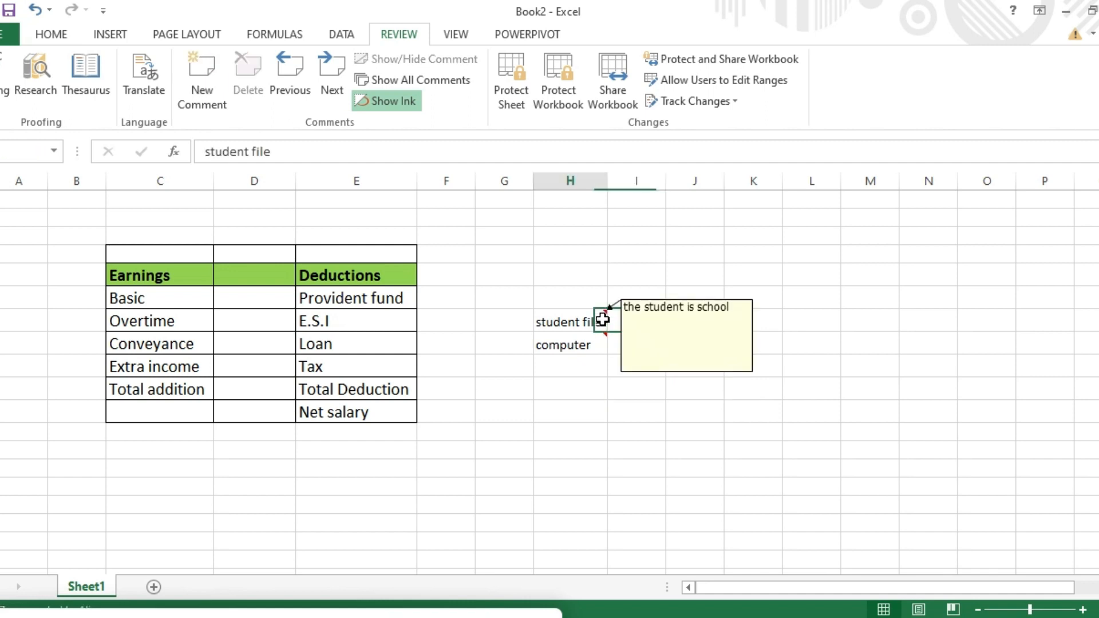
pyautogui.click(331, 86)
pyautogui.click(331, 86)
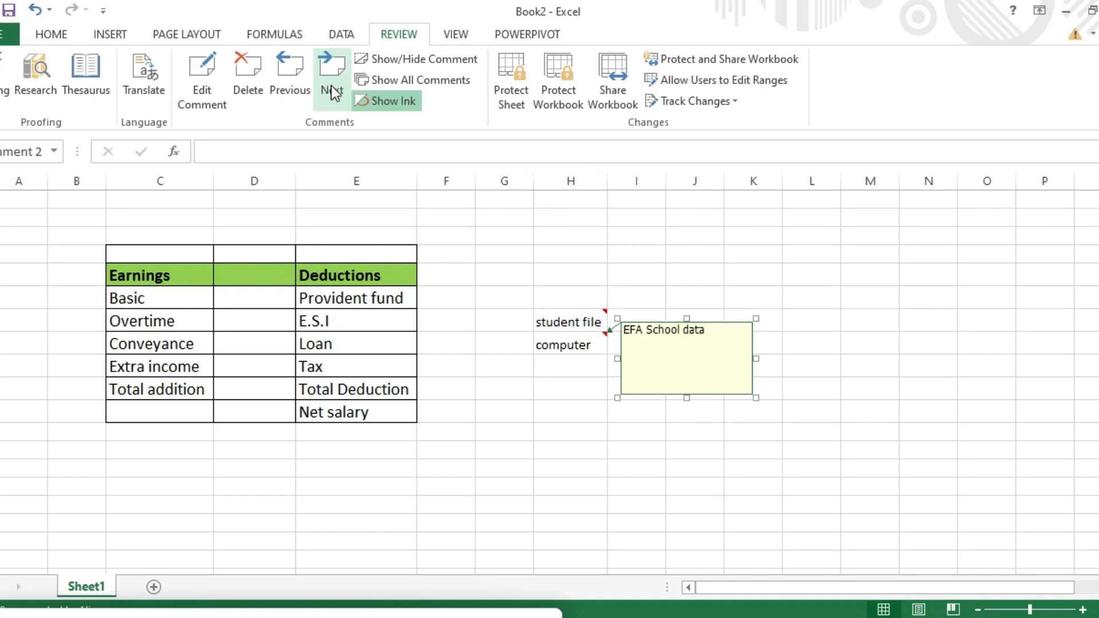
pyautogui.click(287, 77)
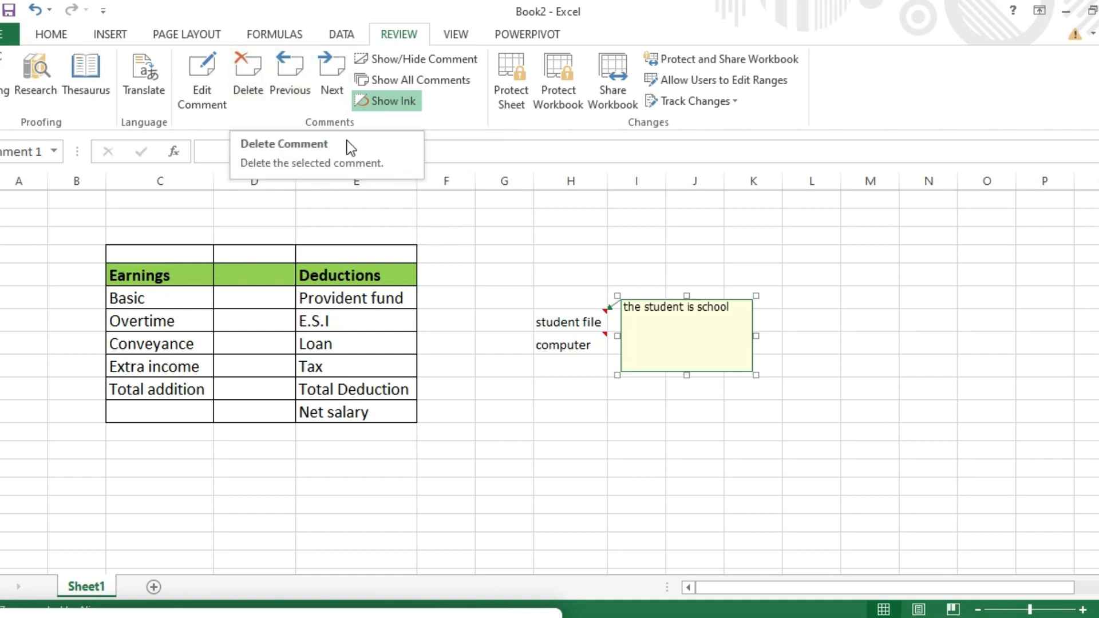
pyautogui.click(592, 354)
pyautogui.click(604, 339)
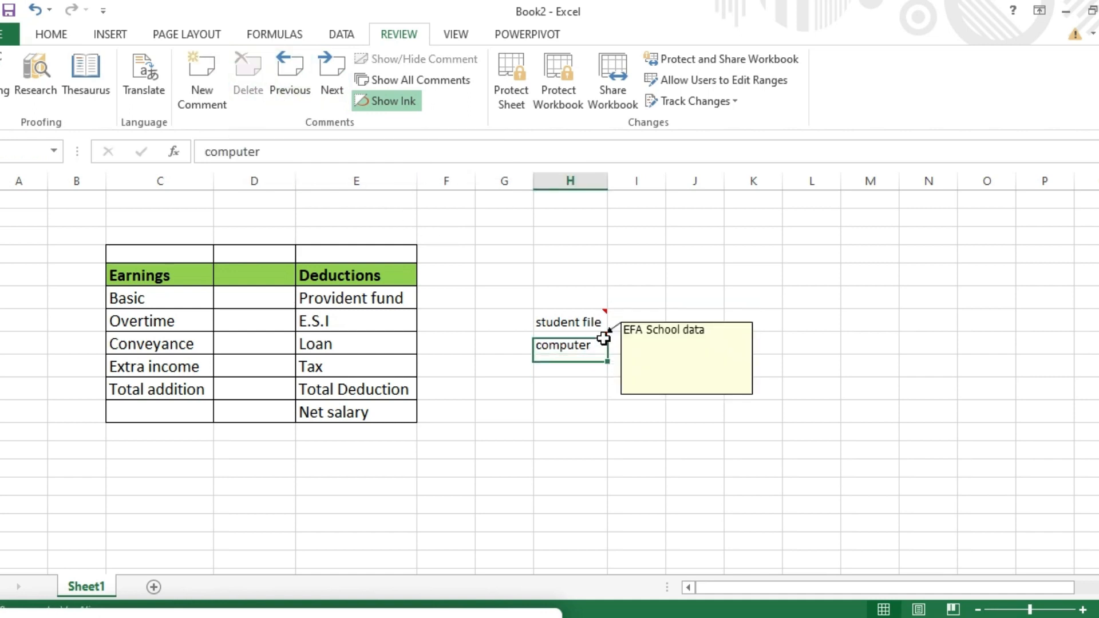
pyautogui.click(256, 72)
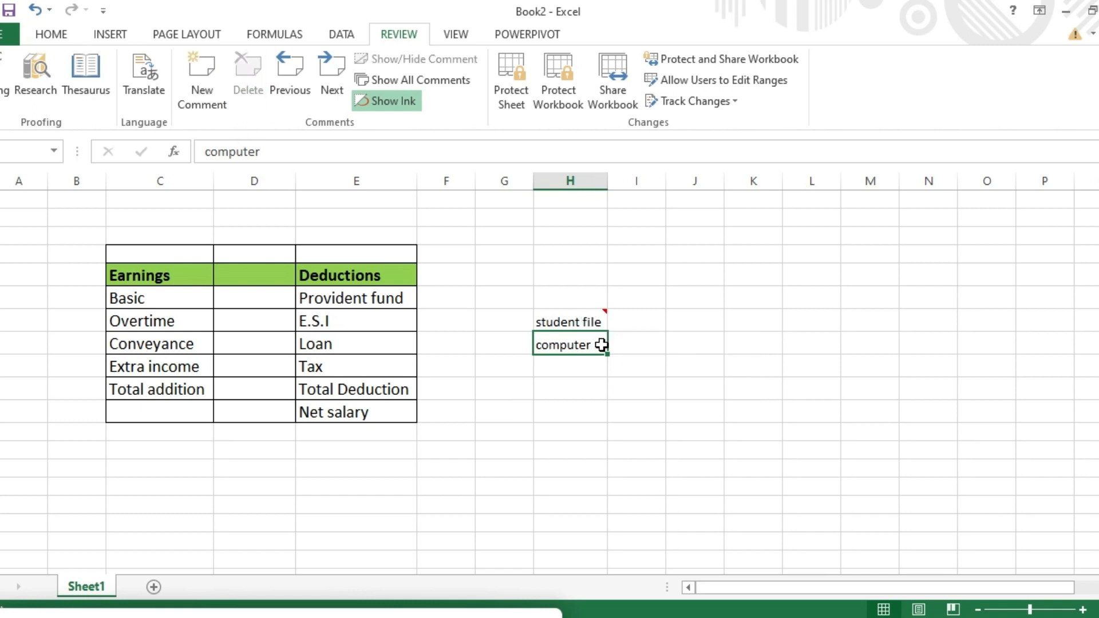
pyautogui.hotkey('ctrl', 'z')
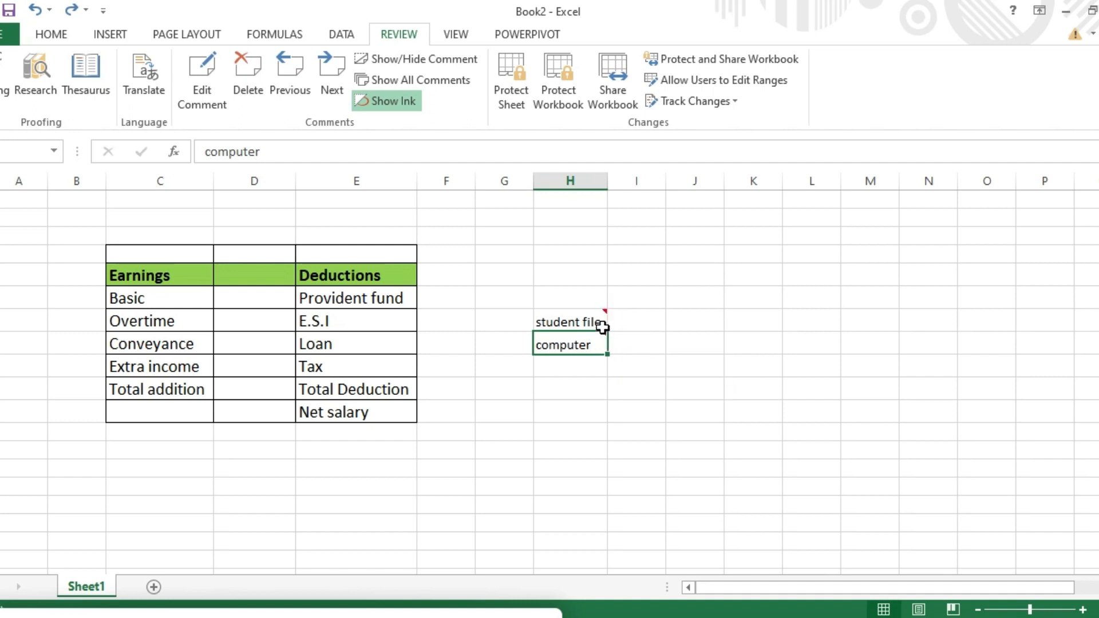
pyautogui.click(452, 63)
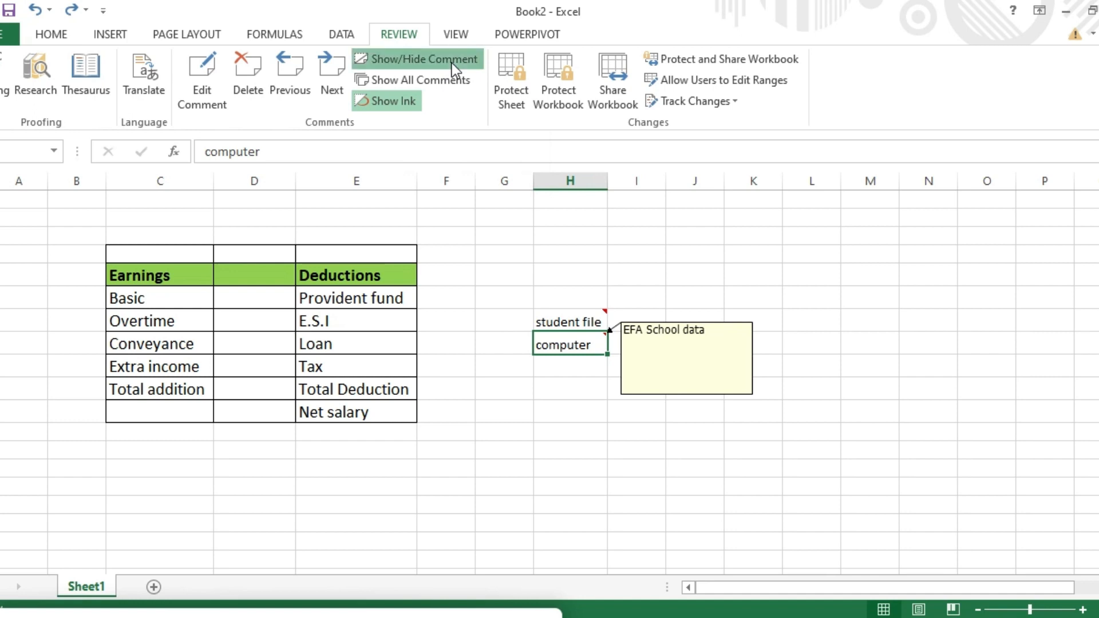
pyautogui.click(451, 63)
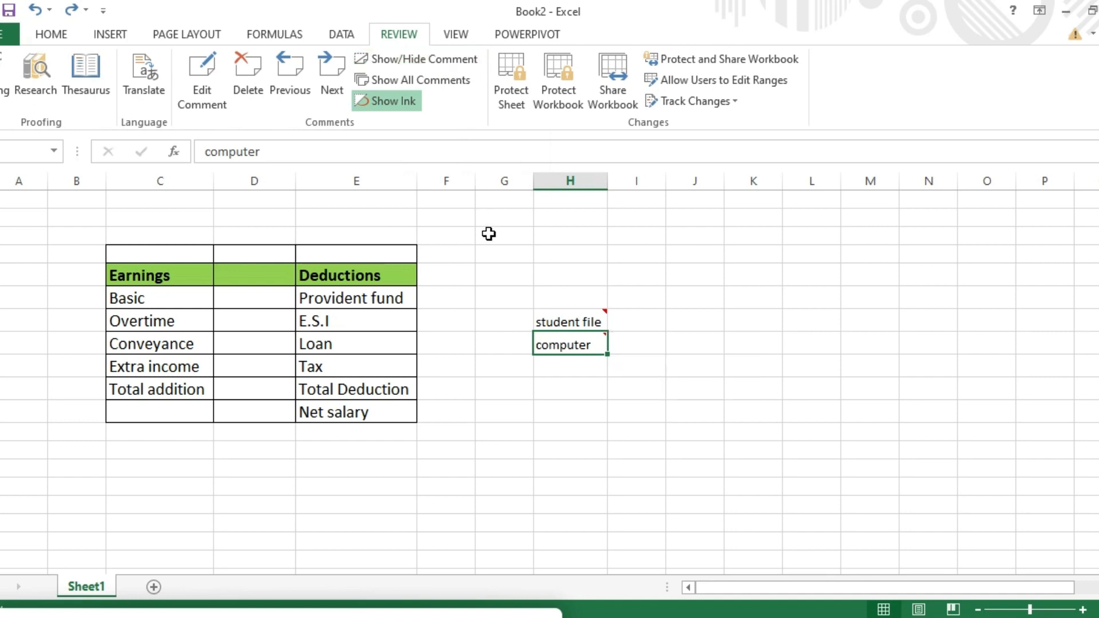
pyautogui.click(414, 60)
pyautogui.click(569, 431)
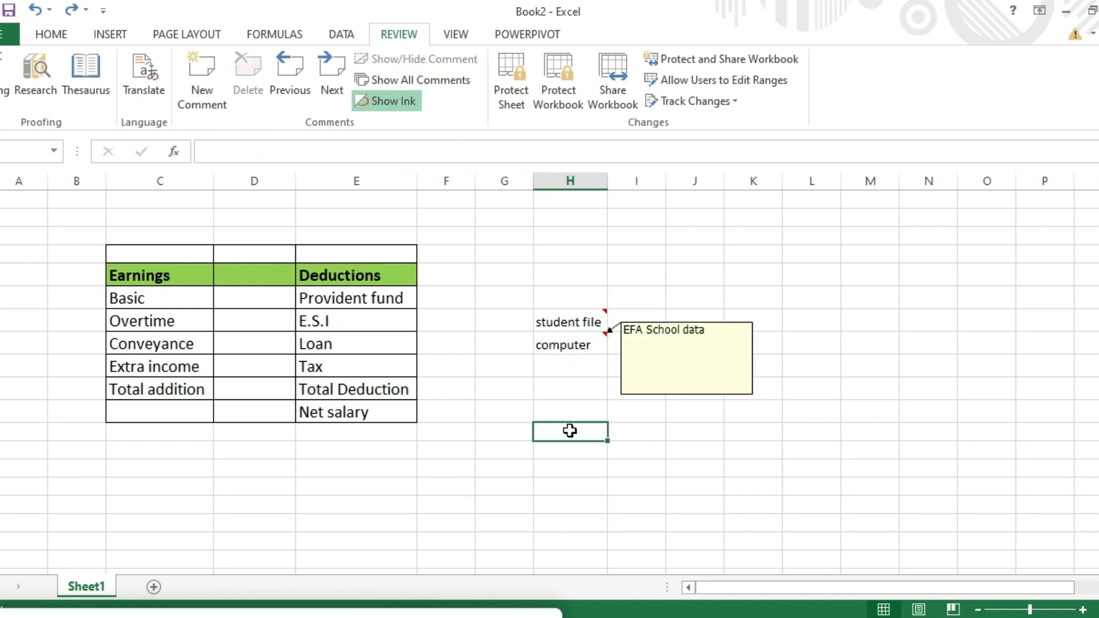
pyautogui.click(667, 416)
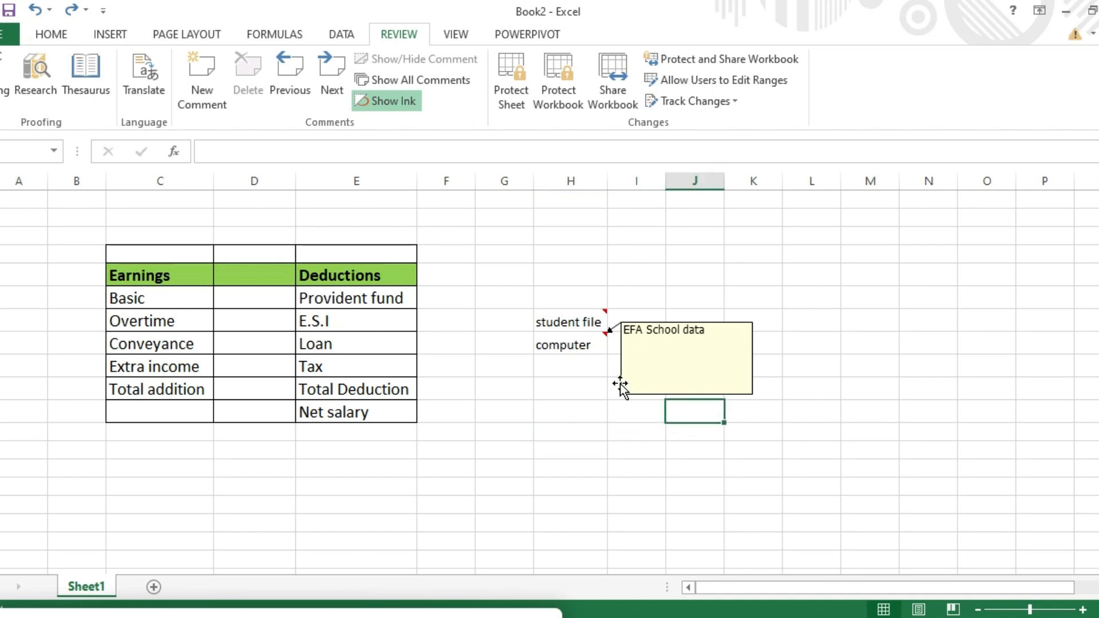
pyautogui.click(589, 344)
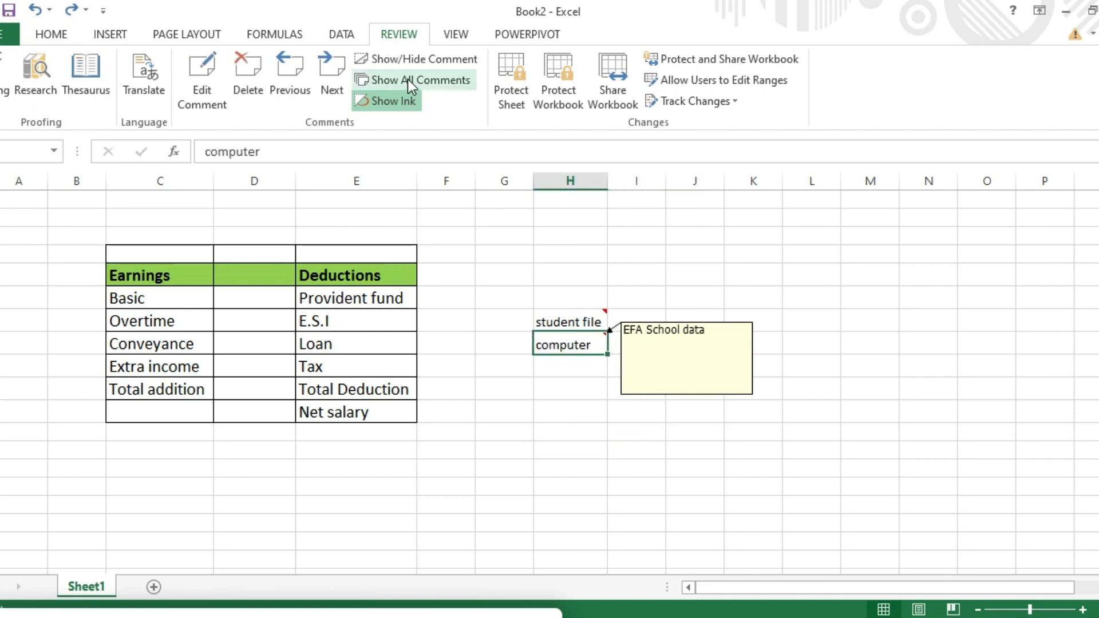
pyautogui.click(435, 64)
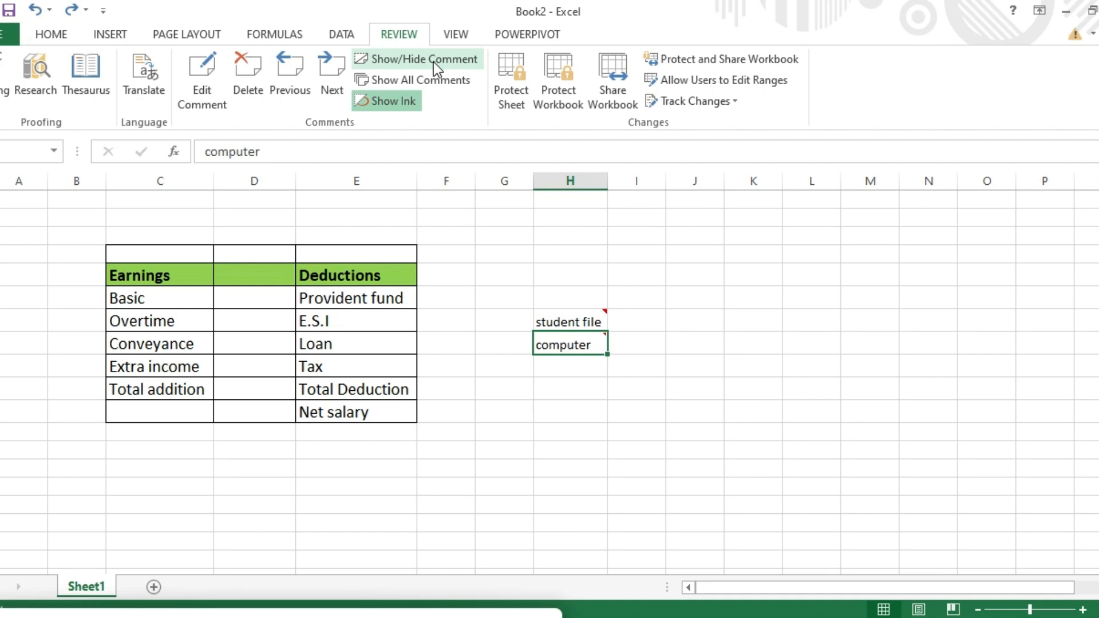
pyautogui.click(433, 81)
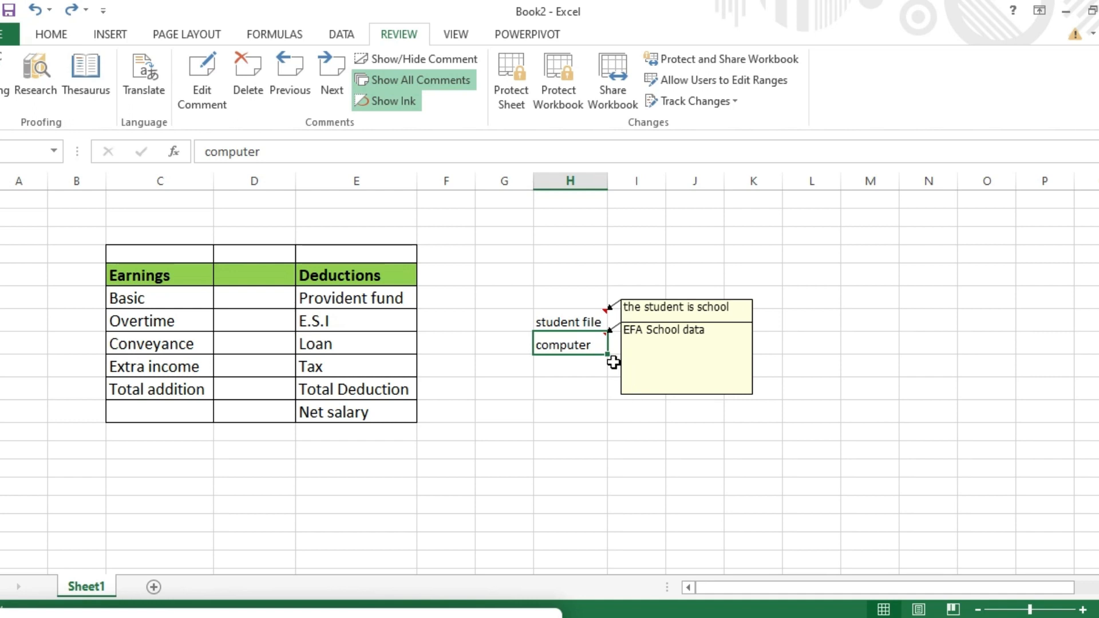
pyautogui.press('Down')
pyautogui.press('Down')
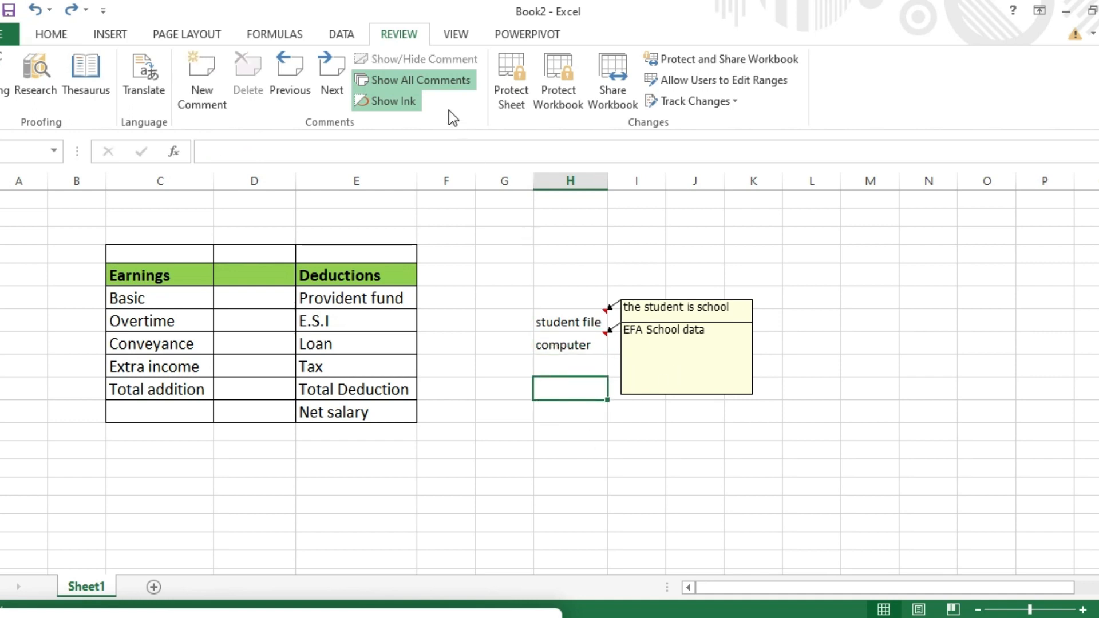
pyautogui.click(445, 84)
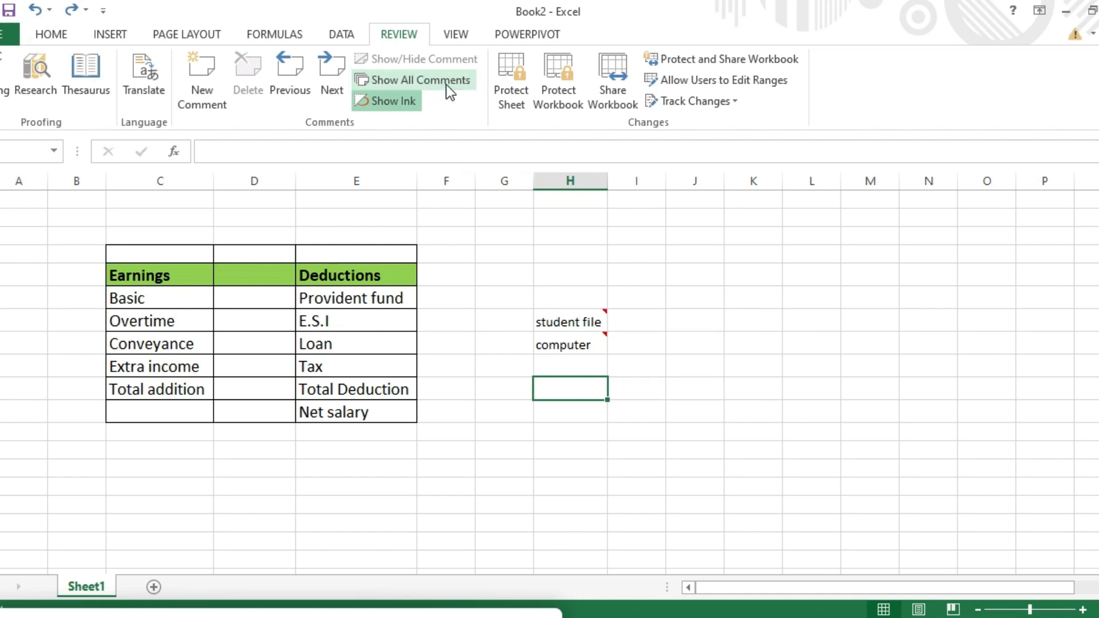
pyautogui.click(396, 104)
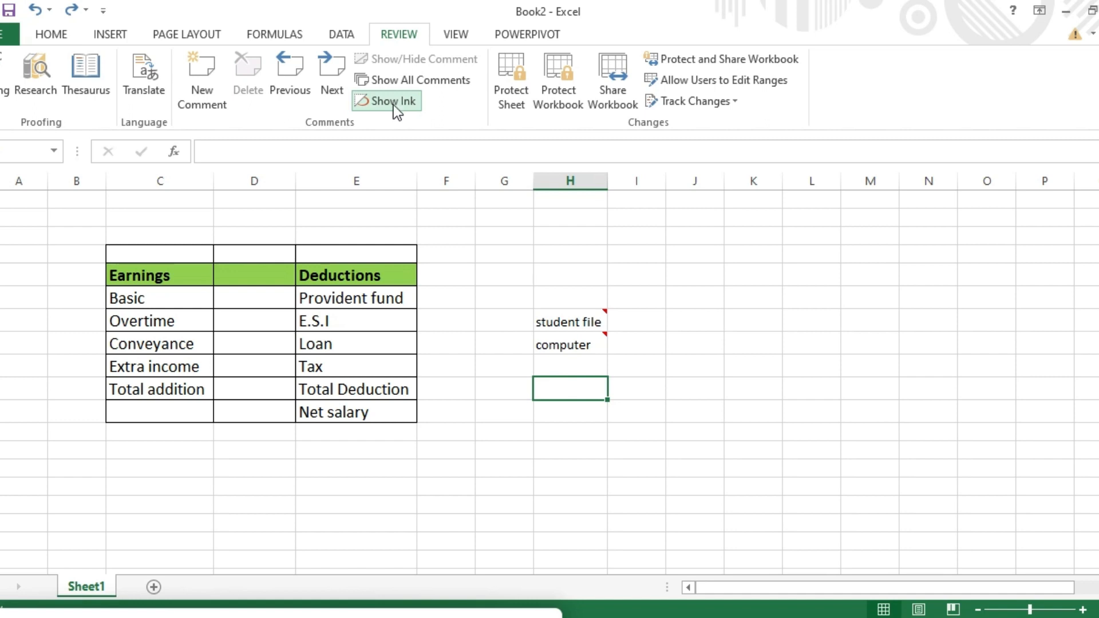
pyautogui.click(423, 616)
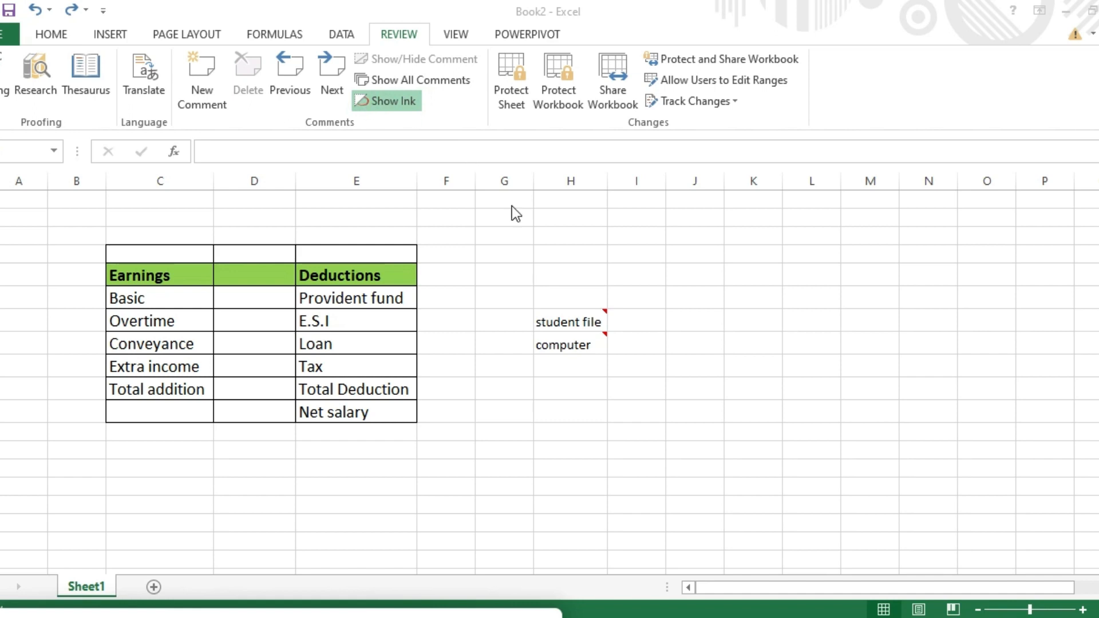
# Step: Insert Sheet2 next to Sheet1 and return to the salary workbook
pyautogui.click(588, 337)
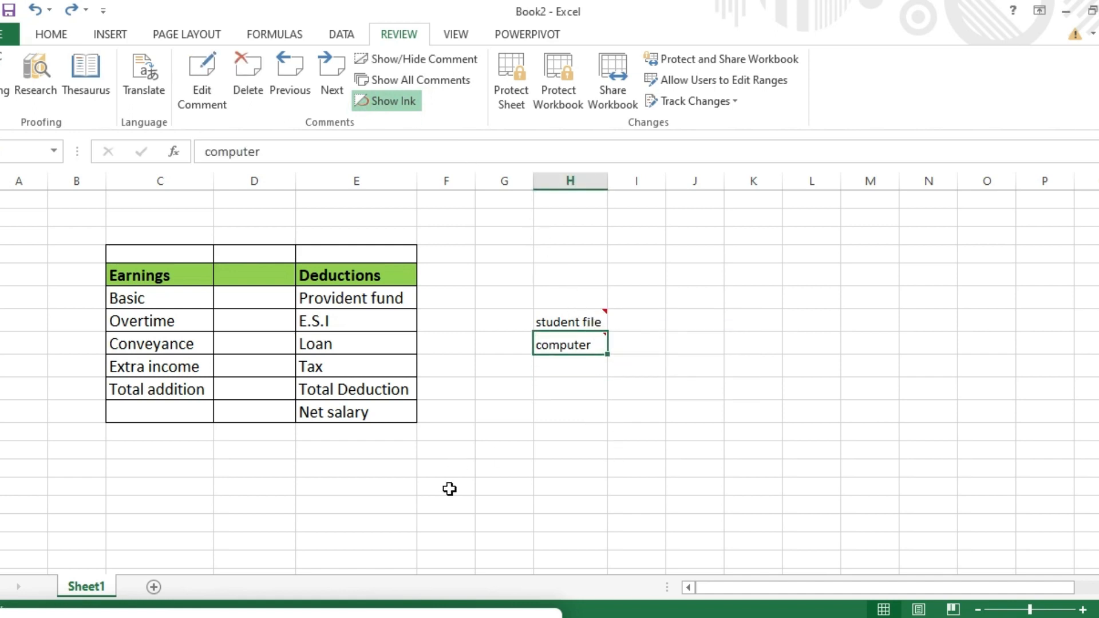
pyautogui.click(428, 614)
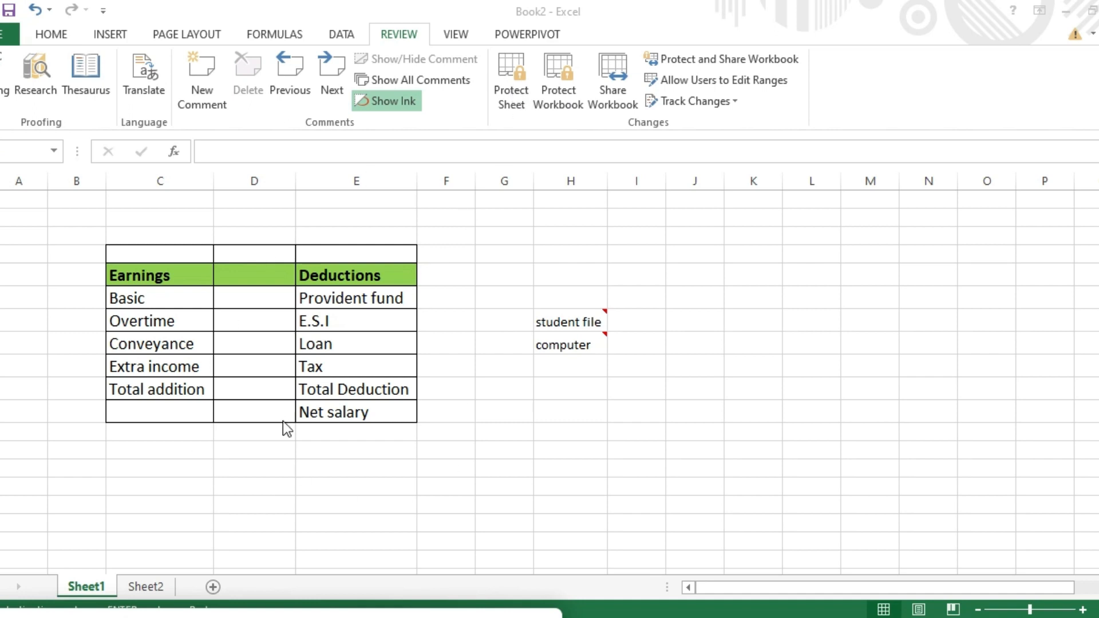
pyautogui.click(143, 589)
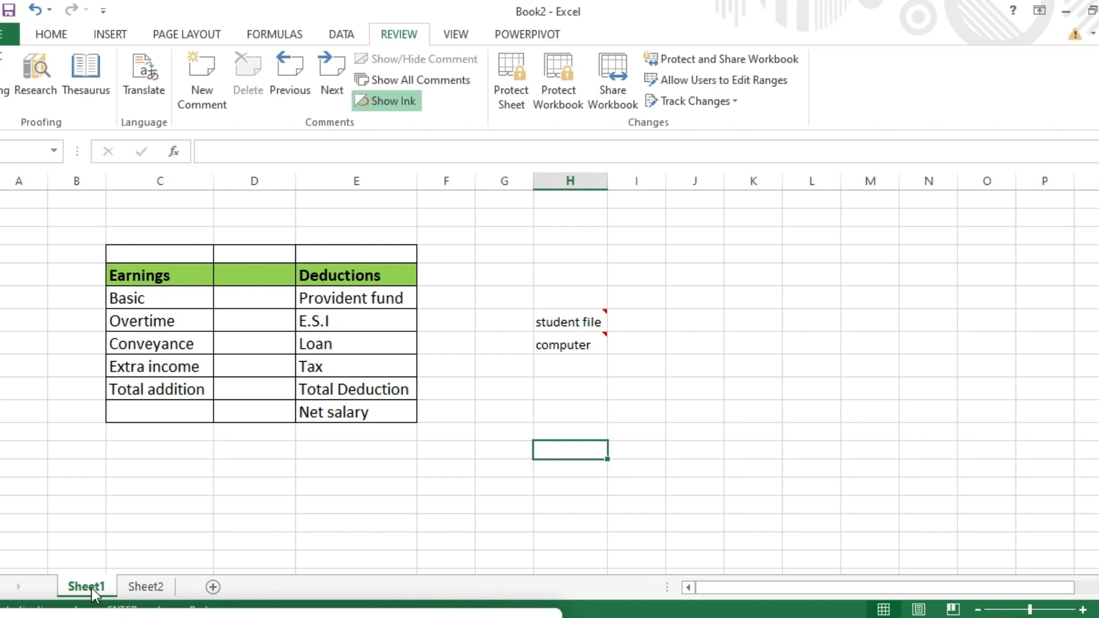
# Step: Protect Sheet1 with a password, entering it and confirming it
pyautogui.click(507, 94)
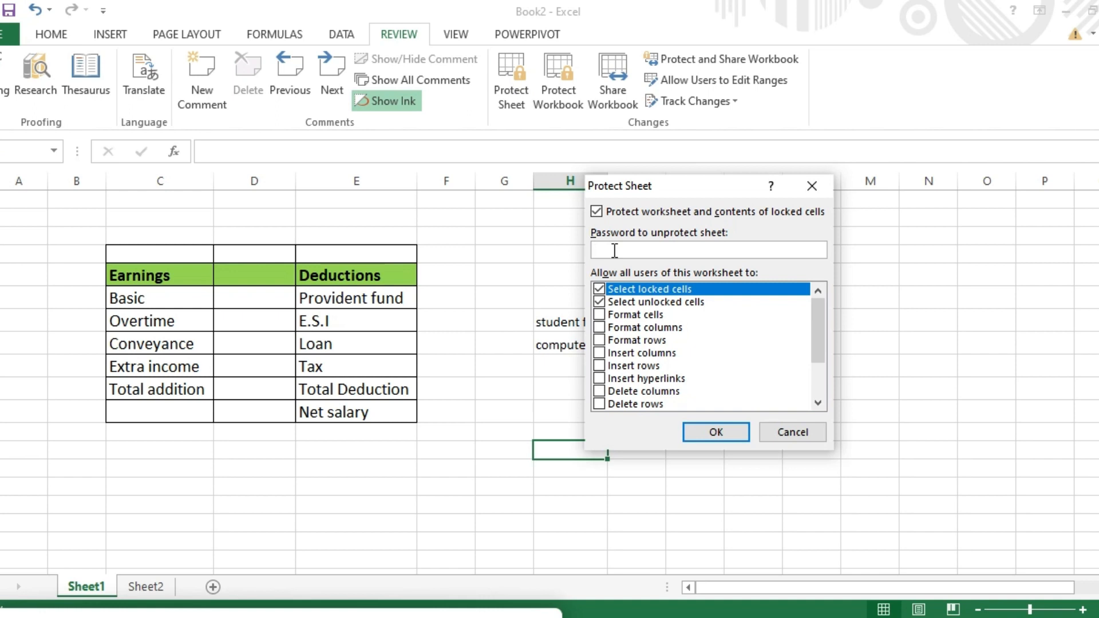
pyautogui.write('123')
pyautogui.click(717, 432)
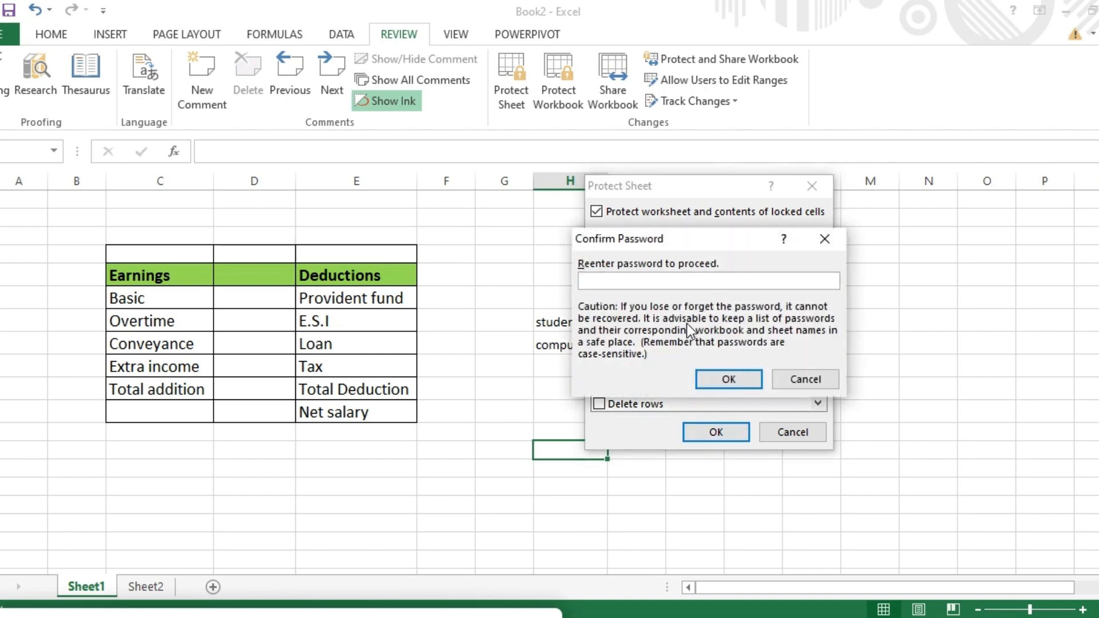
pyautogui.write('123')
pyautogui.click(722, 380)
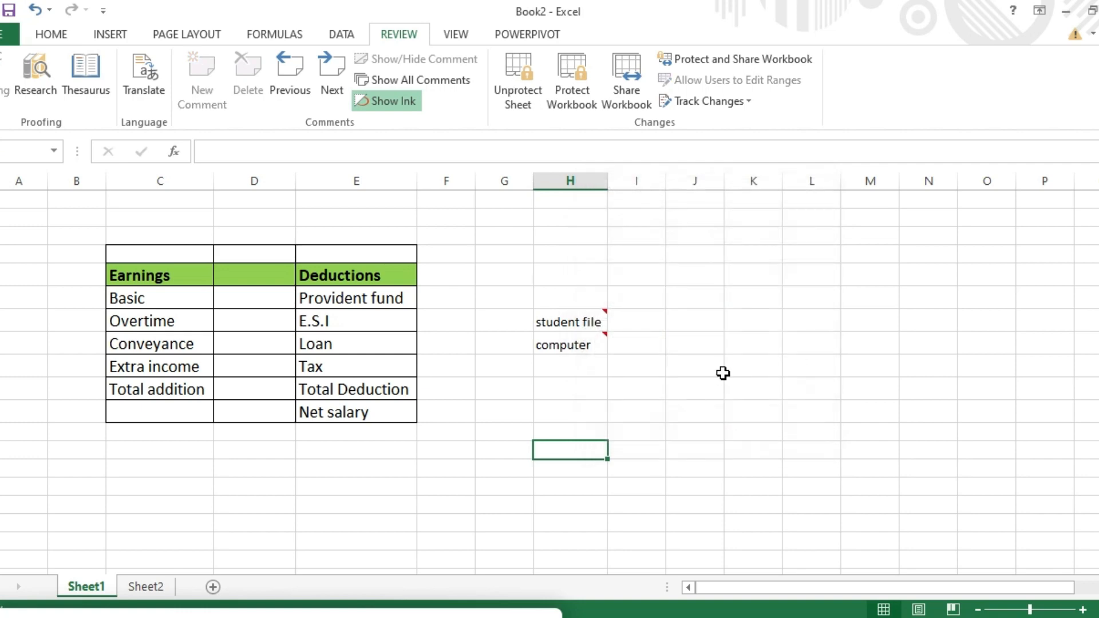
pyautogui.click(343, 367)
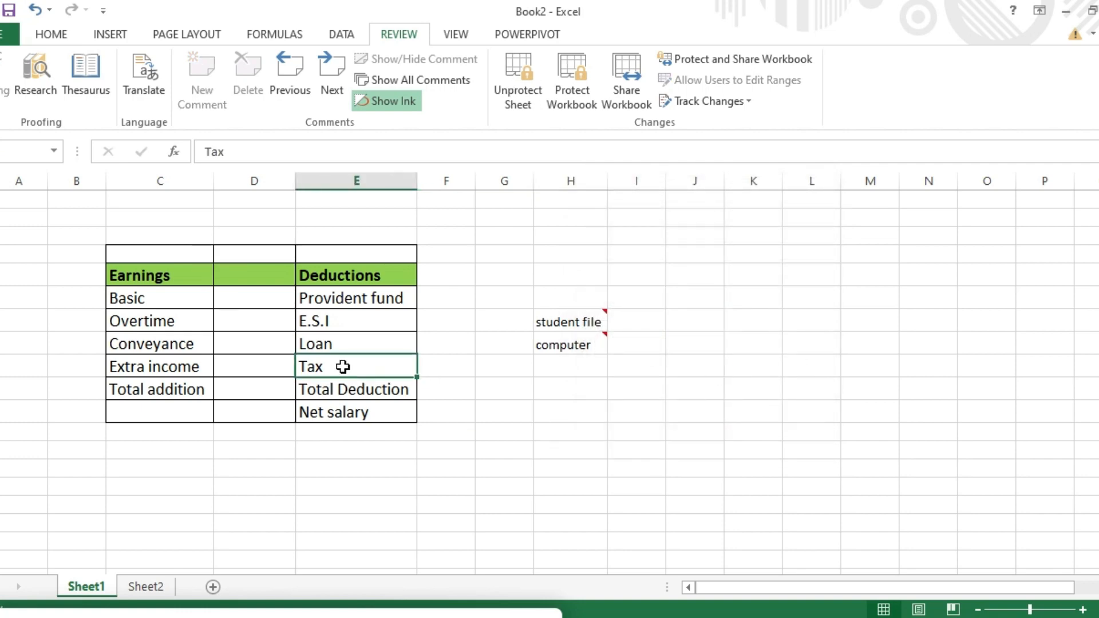
pyautogui.doubleClick(342, 366)
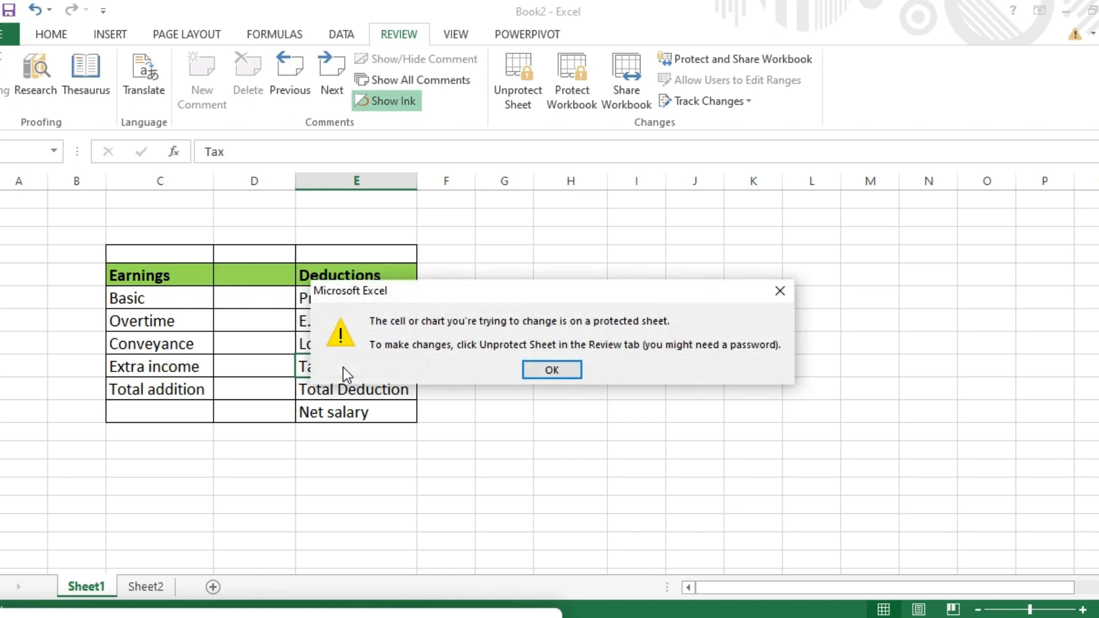
pyautogui.click(566, 369)
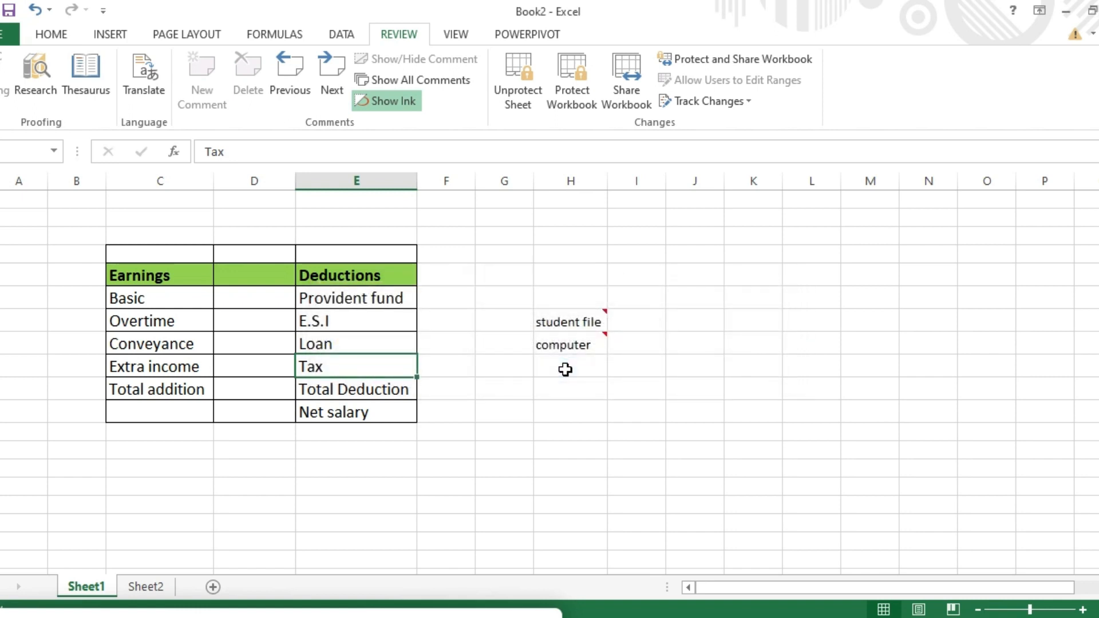
pyautogui.doubleClick(189, 349)
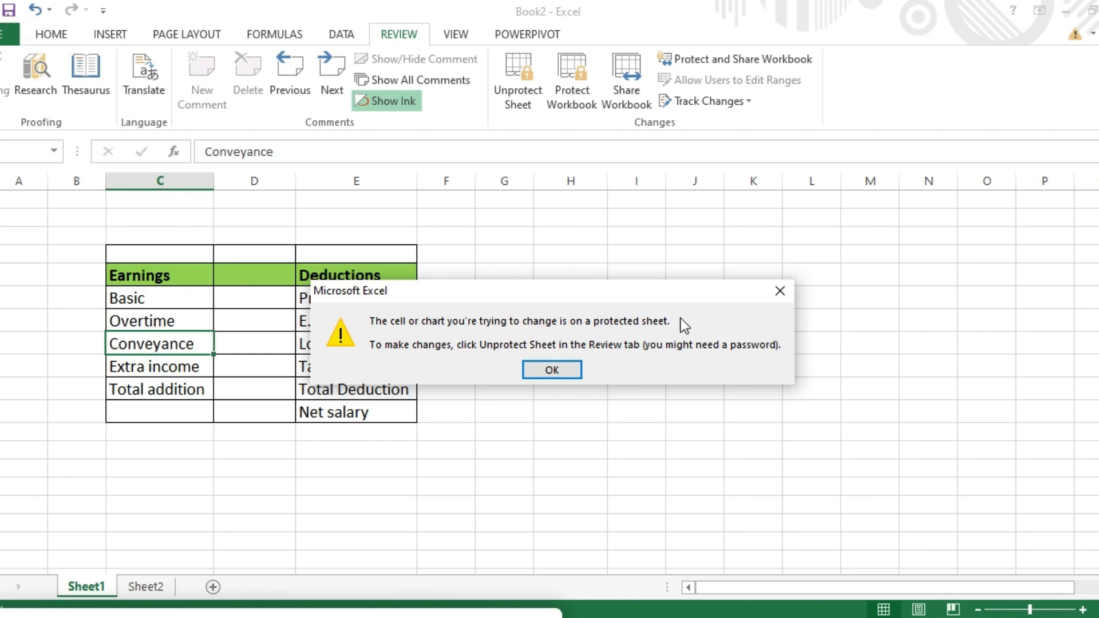
pyautogui.click(782, 290)
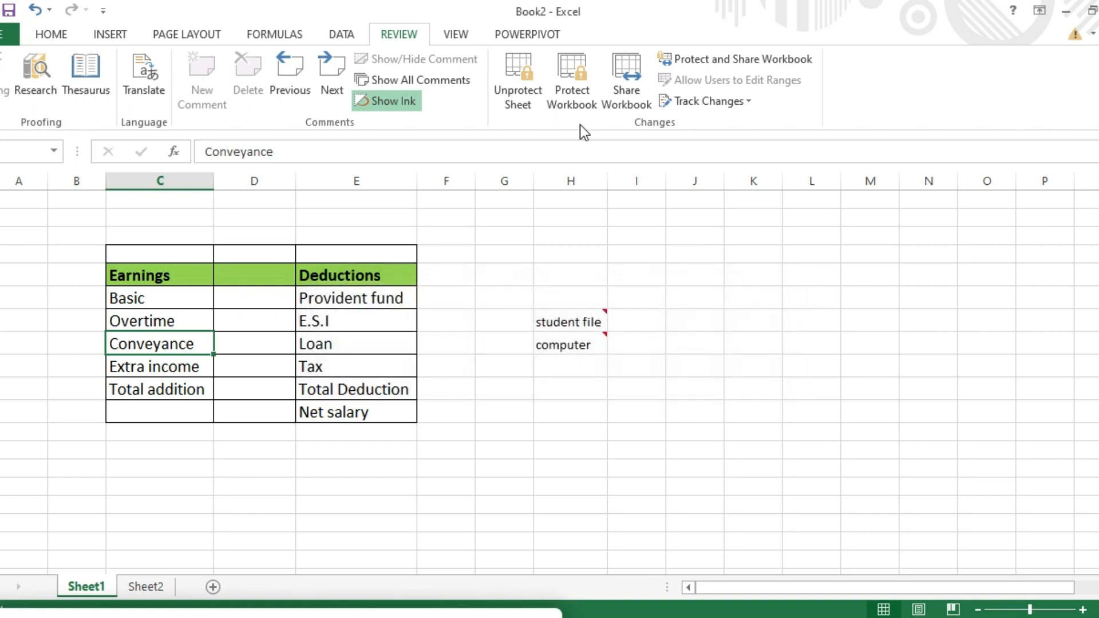
# Step: Unprotect Sheet1 by entering its password
pyautogui.click(524, 93)
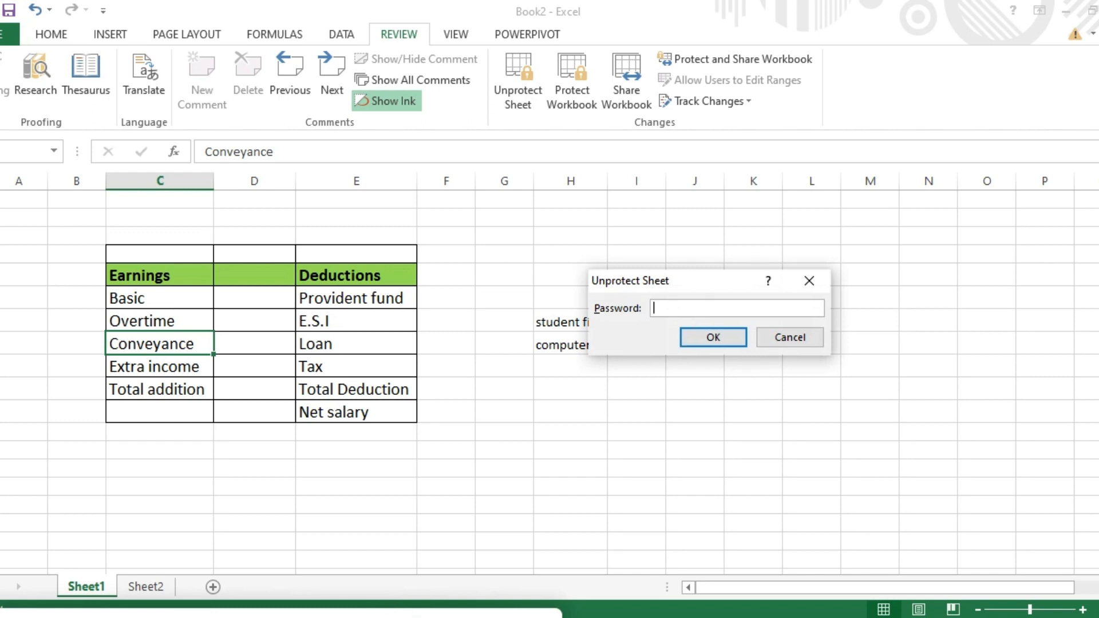
pyautogui.click(395, 614)
pyautogui.click(697, 307)
pyautogui.write('123')
pyautogui.click(706, 332)
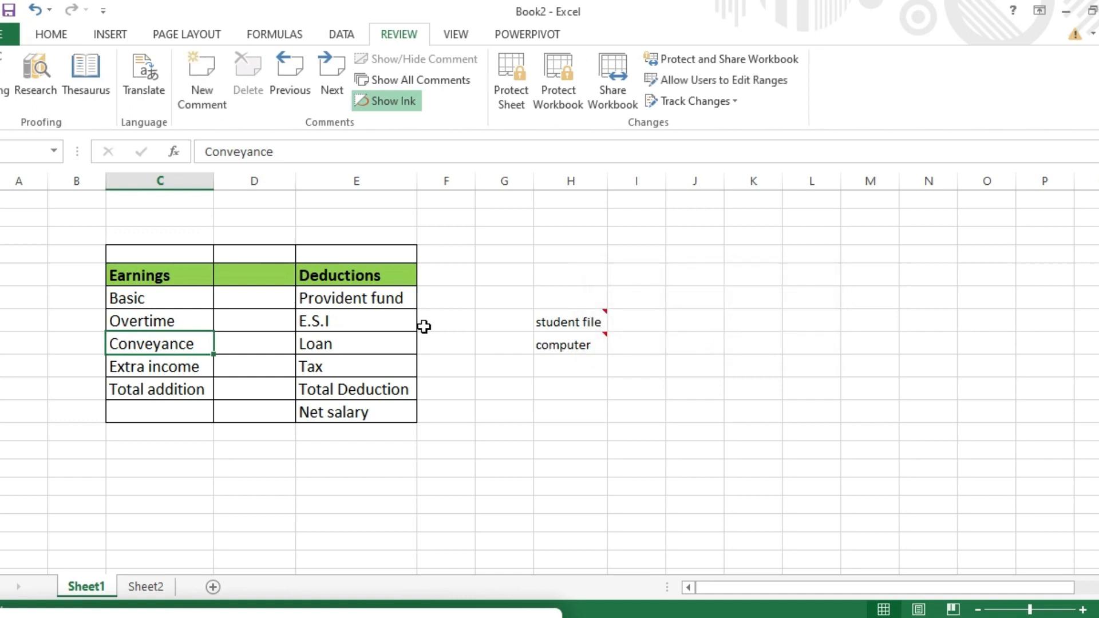
# Step: Test that the Tax cell is editable, remove the trial characters, and select G11
pyautogui.doubleClick(380, 363)
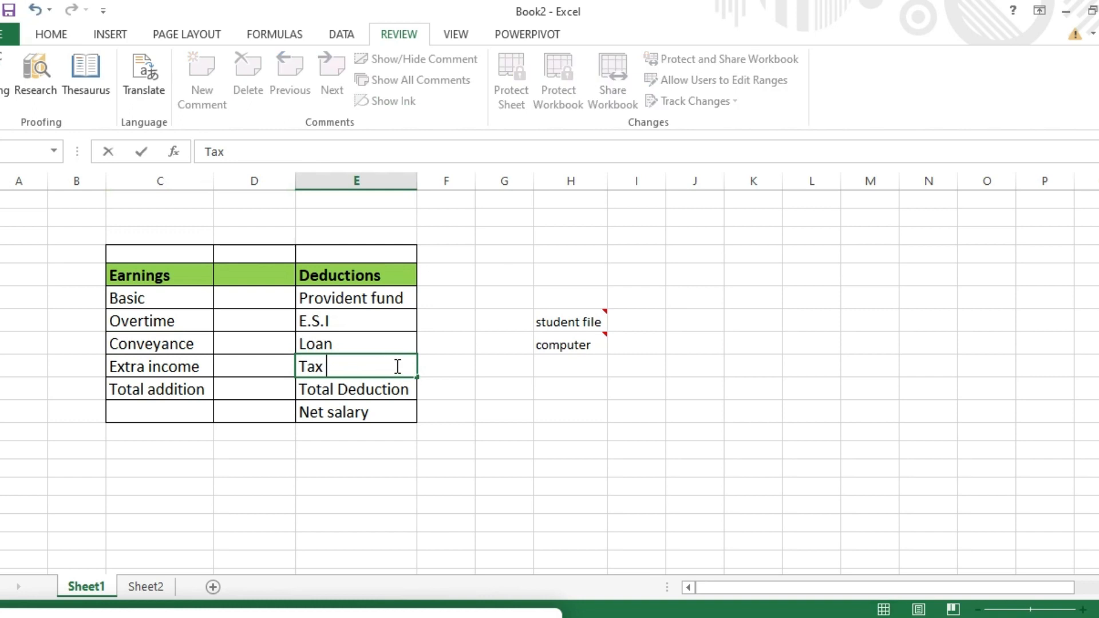
pyautogui.write('23')
pyautogui.press('BackSpace')
pyautogui.press('BackSpace')
pyautogui.press('BackSpace')
pyautogui.click(476, 386)
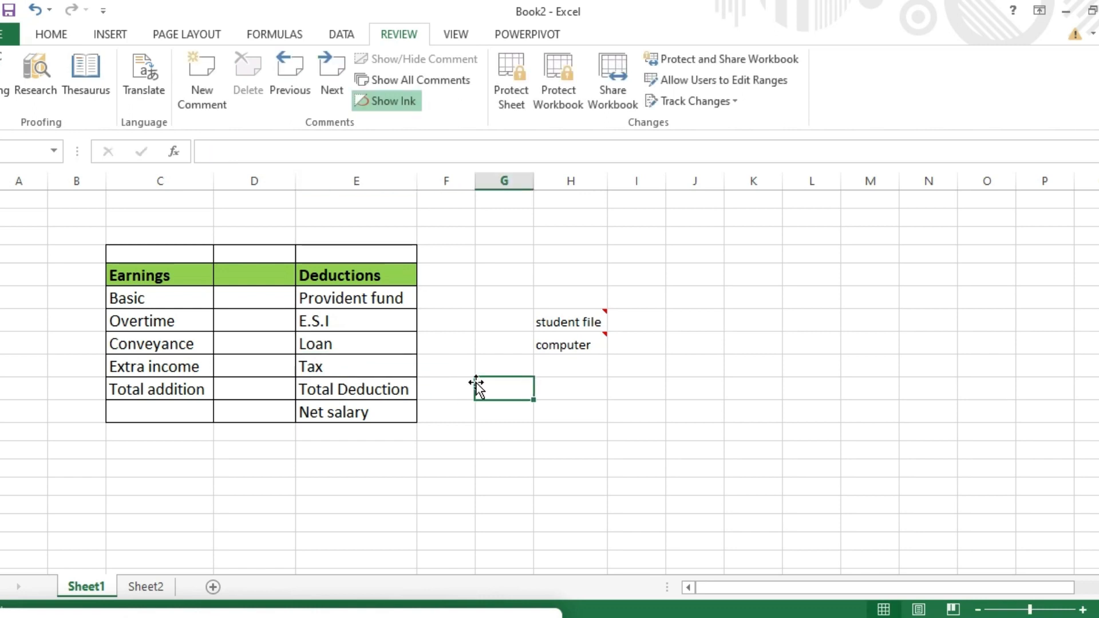
pyautogui.click(415, 616)
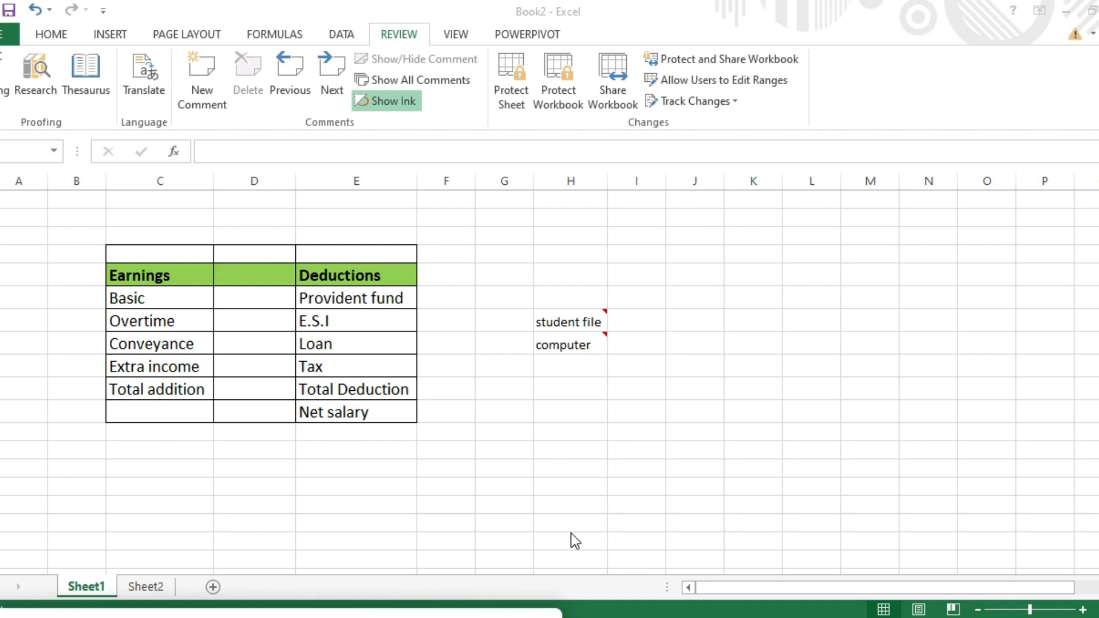
# Step: Protect the workbook structure with a confirmed password, then select an empty cell beside the table
pyautogui.click(559, 93)
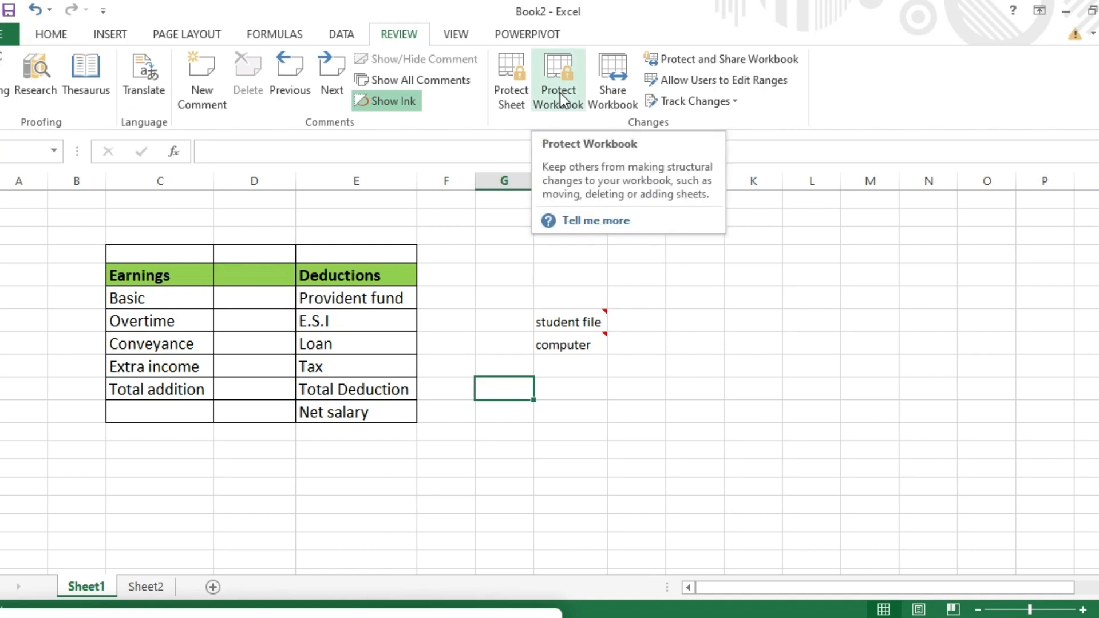
pyautogui.click(562, 86)
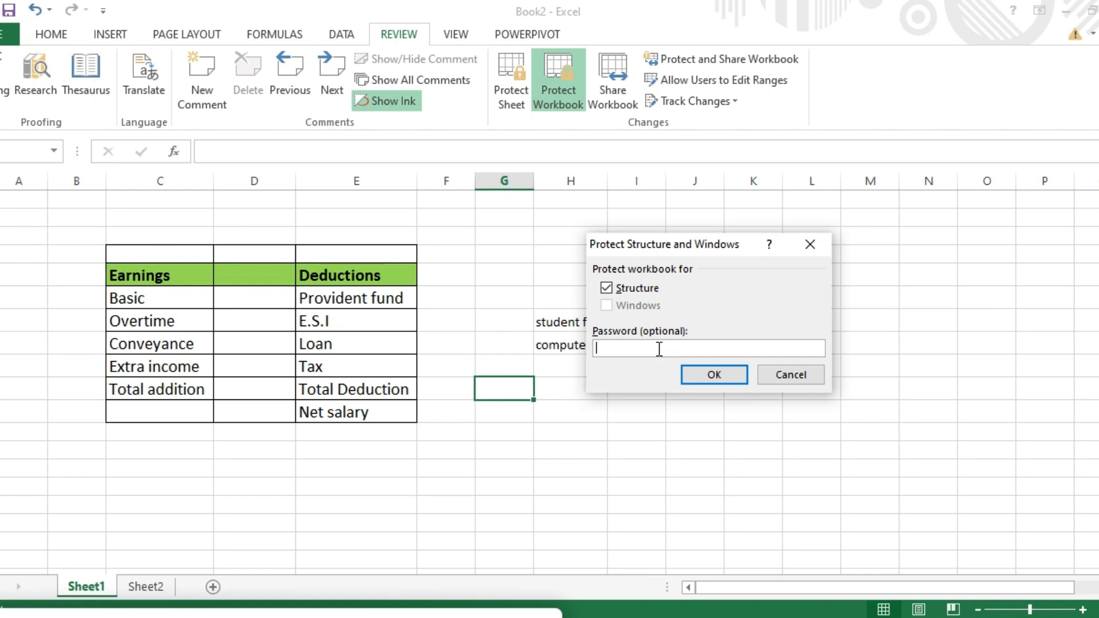
pyautogui.write('123')
pyautogui.click(412, 616)
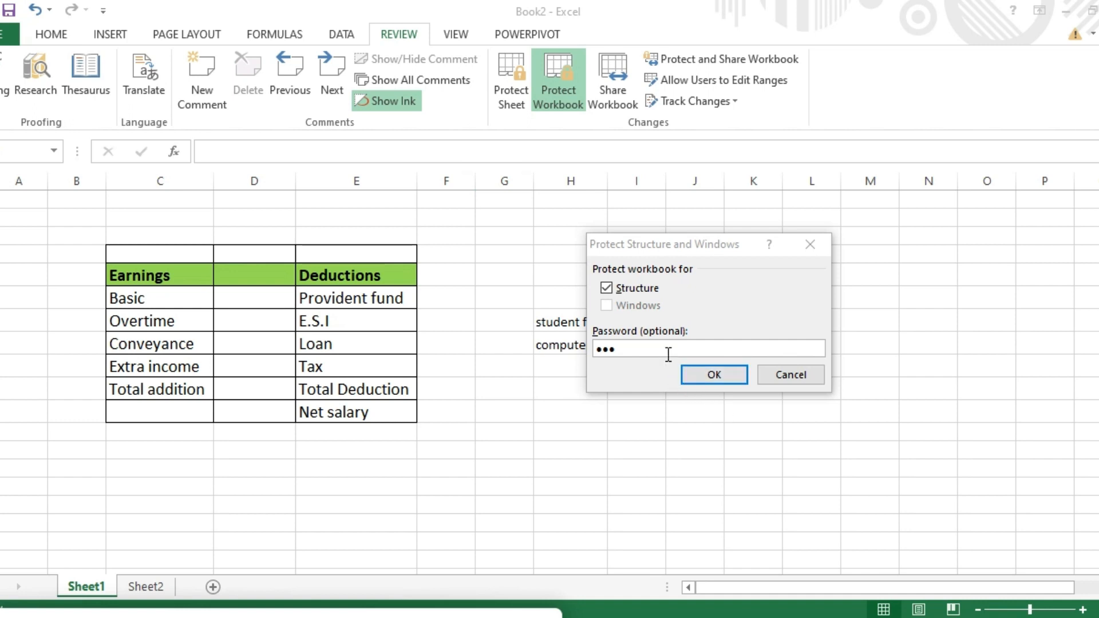
pyautogui.click(705, 373)
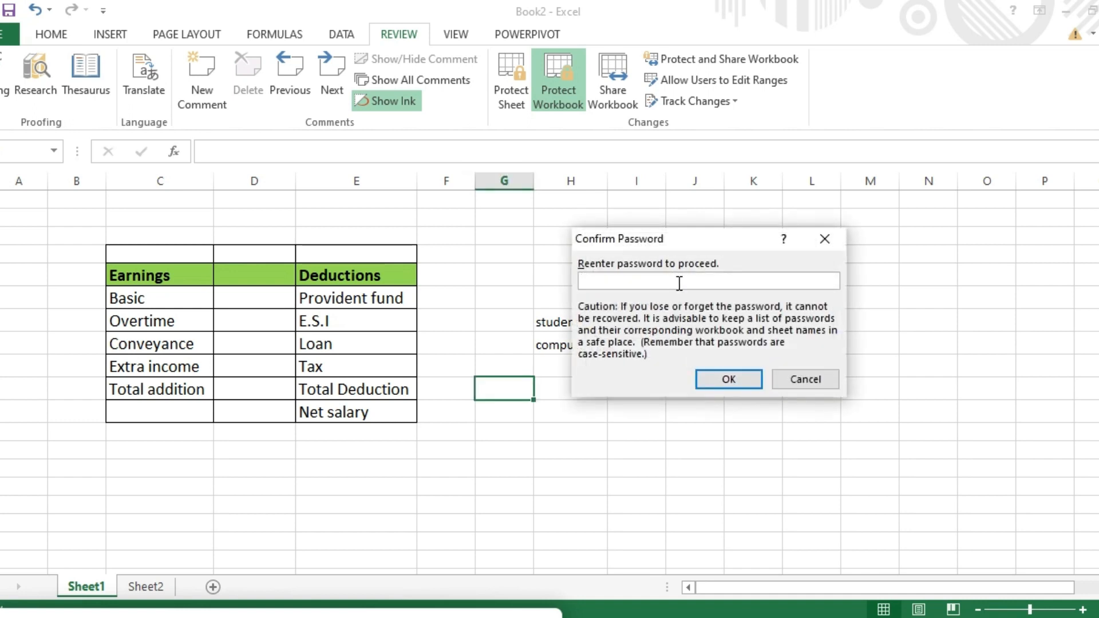
pyautogui.write('123')
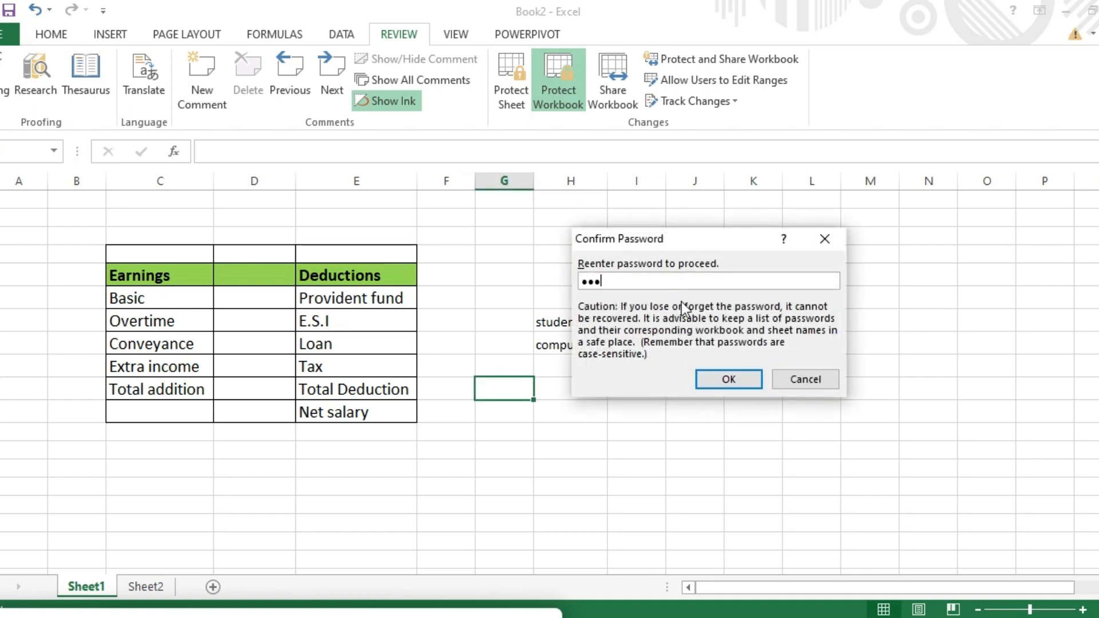
pyautogui.click(702, 382)
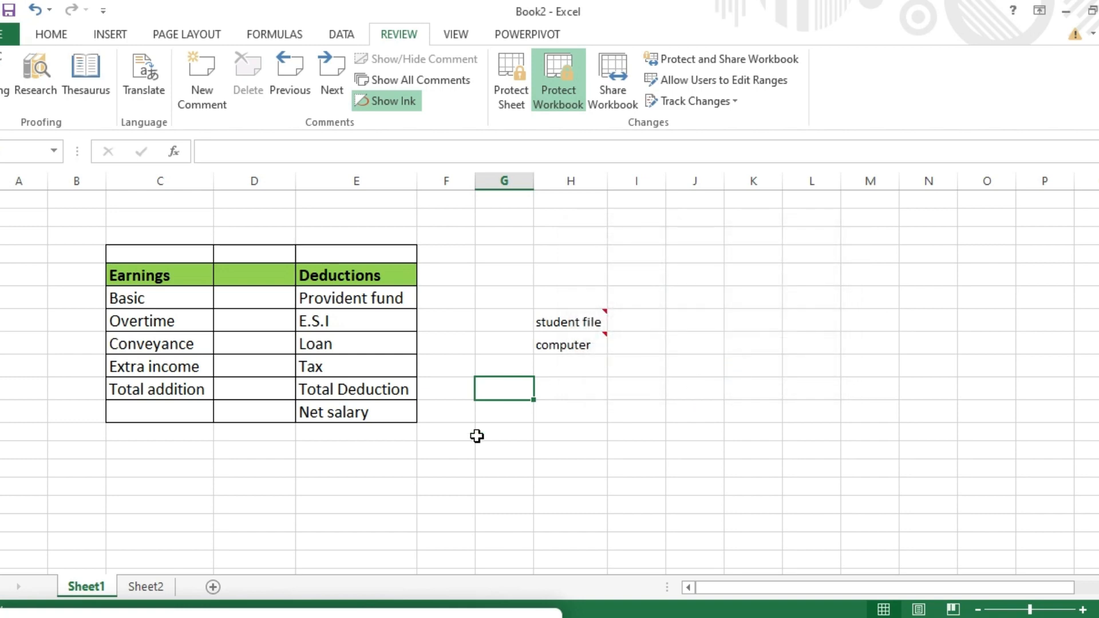
pyautogui.click(447, 433)
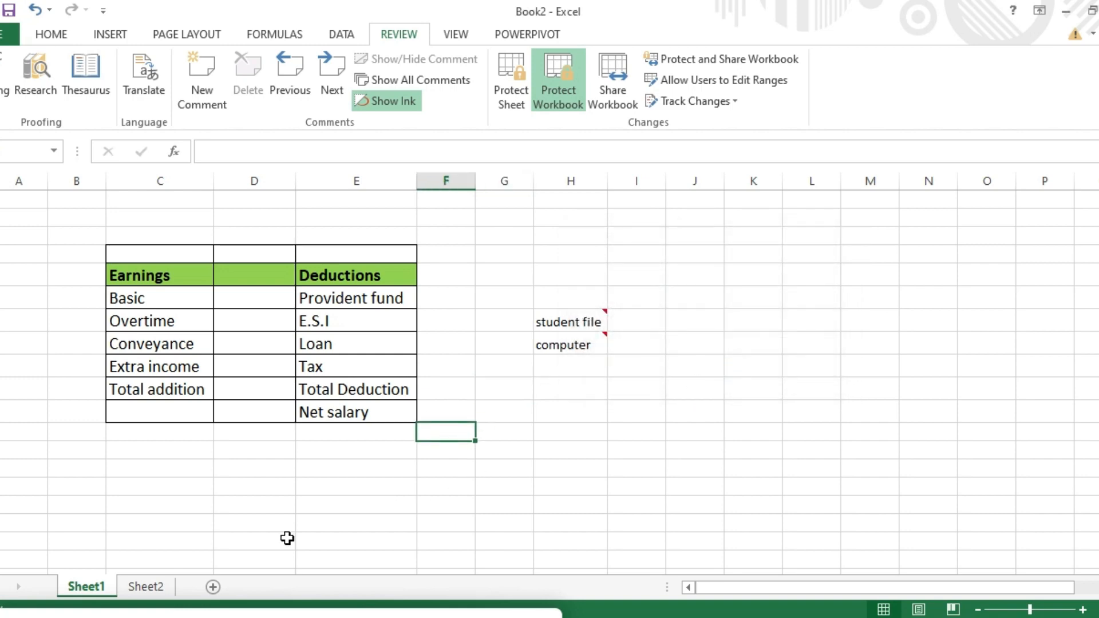
# Step: Open the Sheet2 salary slip and test typing into the cell beside E.S.I
pyautogui.click(146, 586)
pyautogui.click(539, 470)
pyautogui.write('ee')
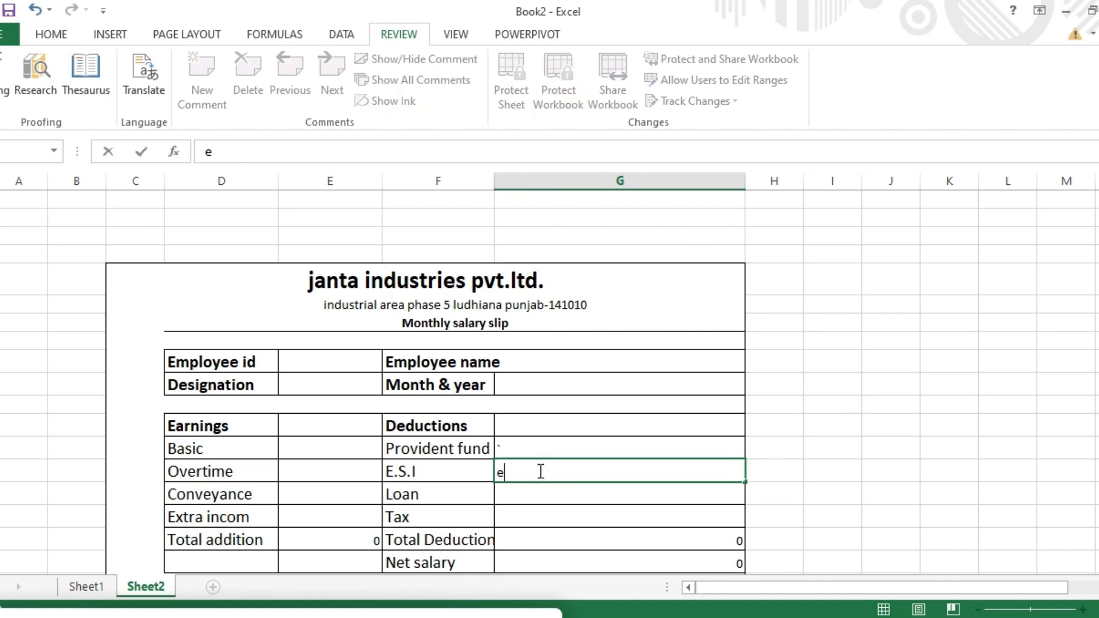
pyautogui.press('BackSpace')
pyautogui.press('BackSpace')
pyautogui.scroll(-1, 630, 435)
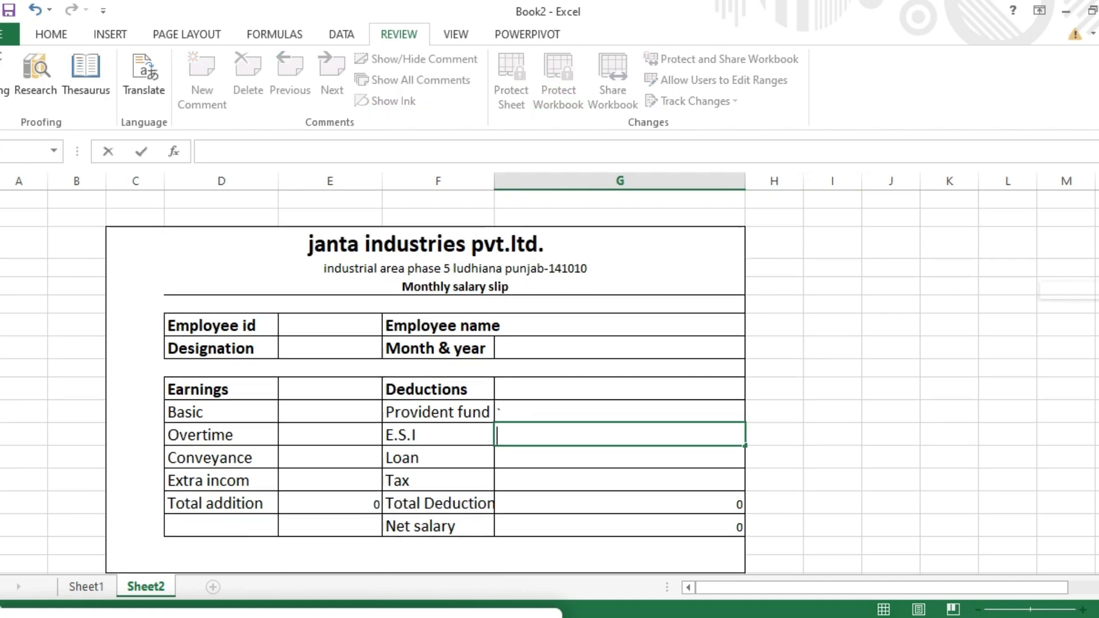
pyautogui.click(84, 592)
pyautogui.click(128, 588)
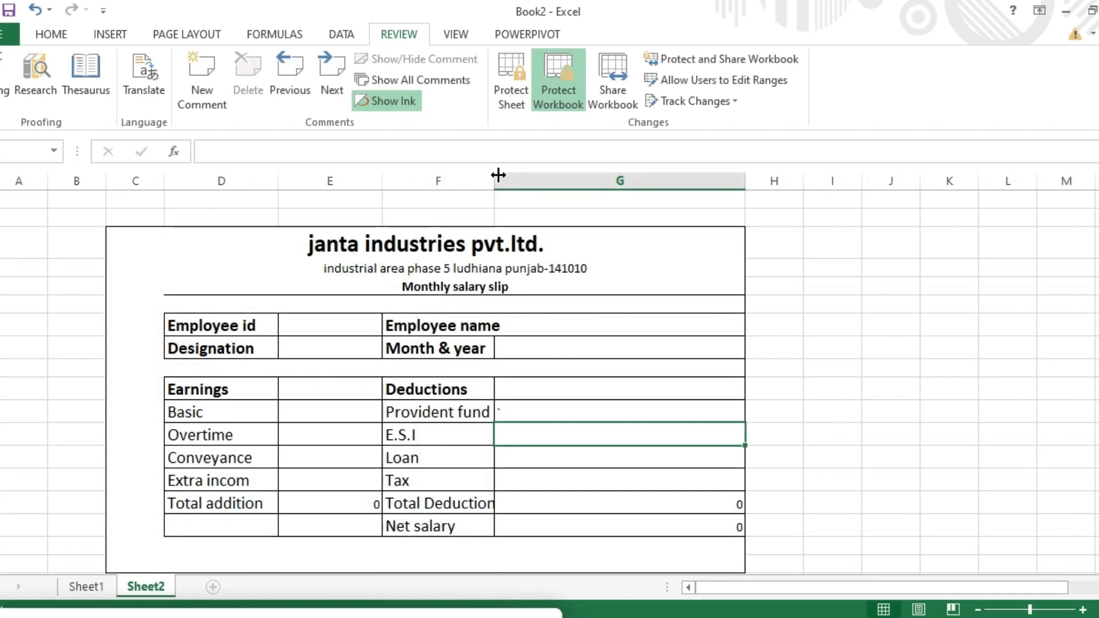
# Step: Attempt to unprotect and close the workbook, cancelling both so it stays protected and open
pyautogui.click(555, 109)
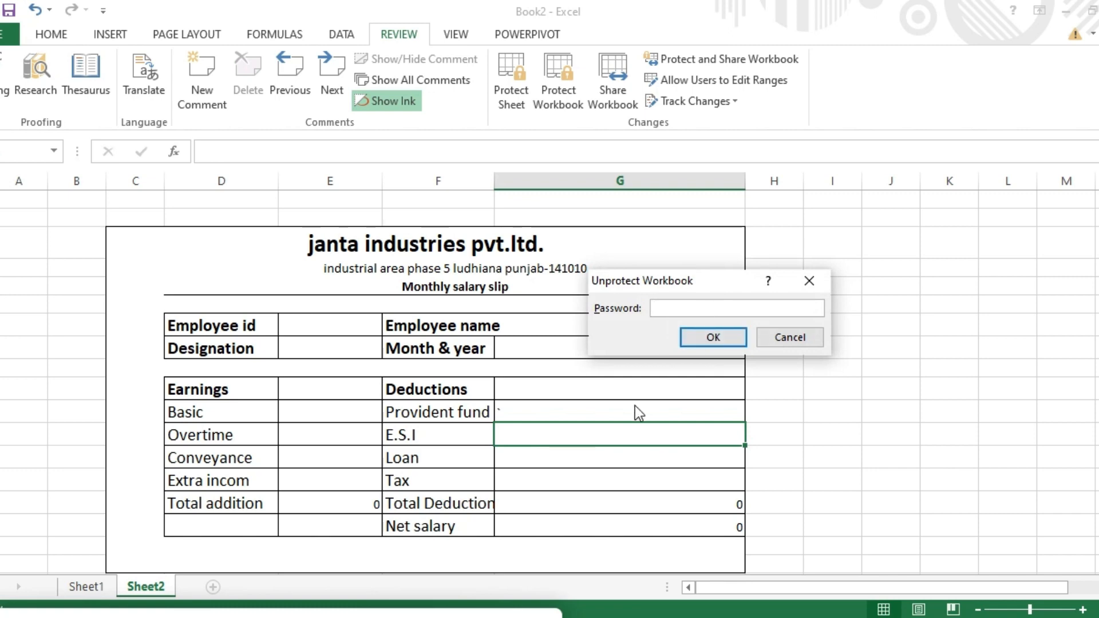
pyautogui.write('1')
pyautogui.click(815, 272)
pyautogui.click(674, 342)
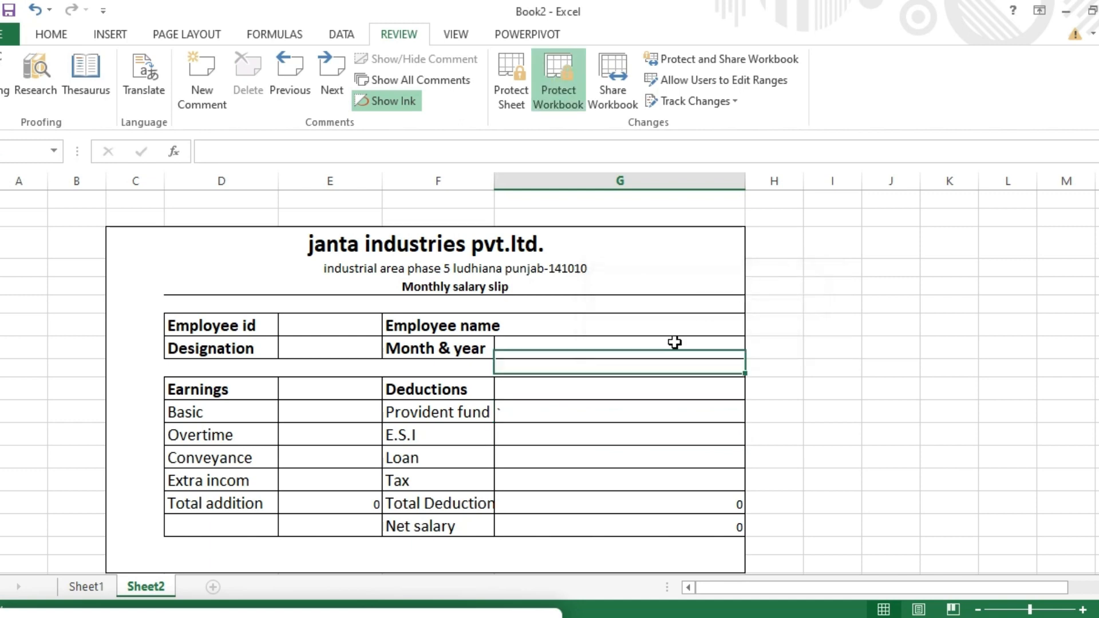
pyautogui.click(646, 407)
pyautogui.click(1098, 11)
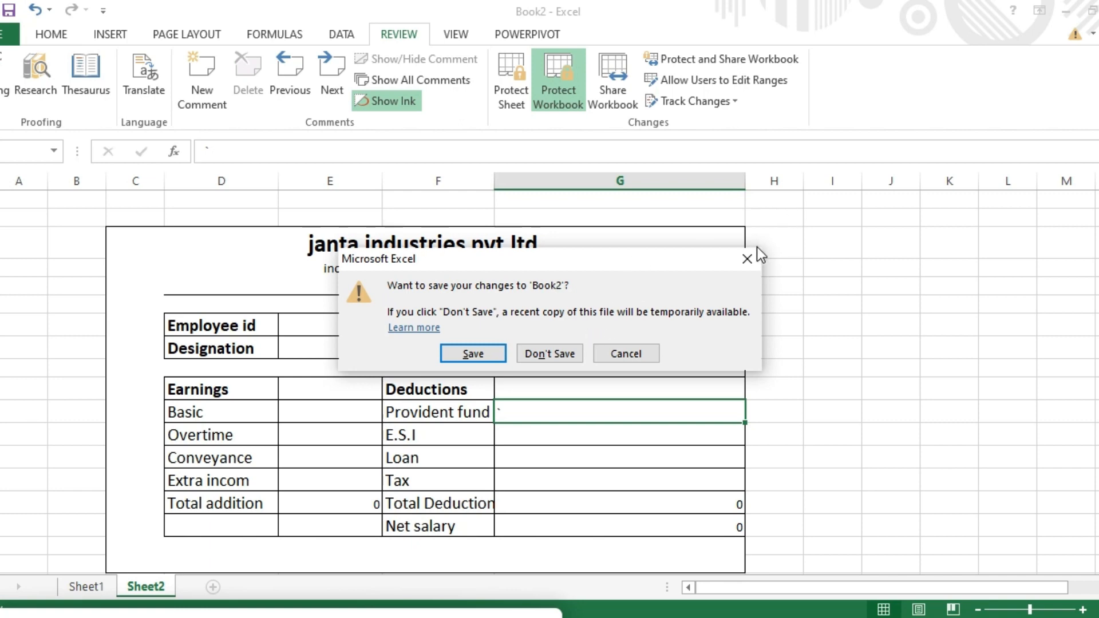
pyautogui.click(746, 258)
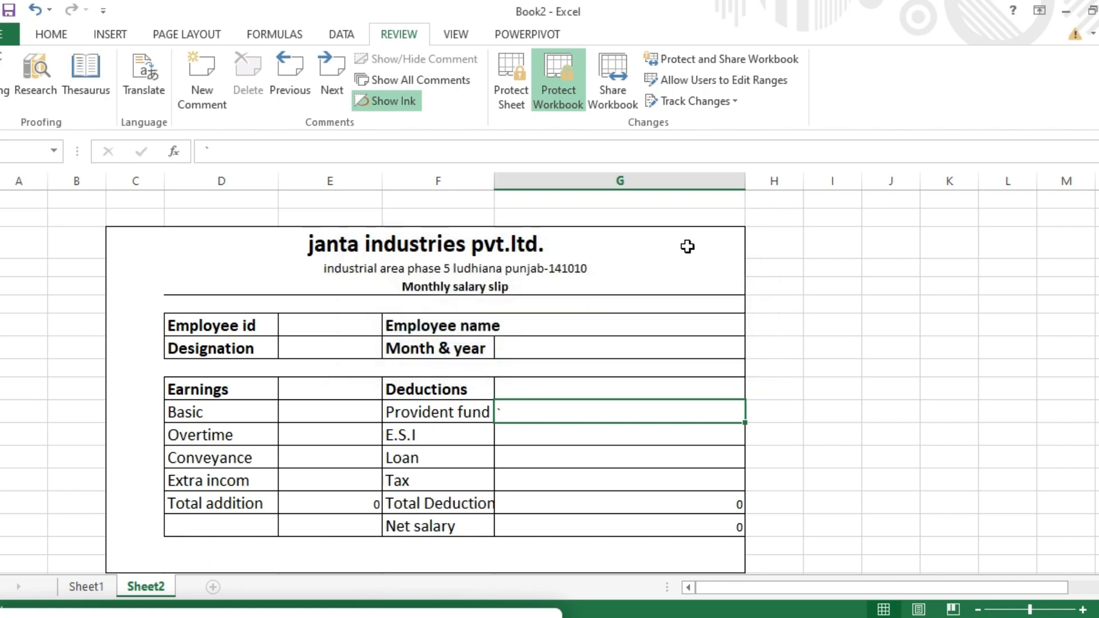
pyautogui.click(553, 88)
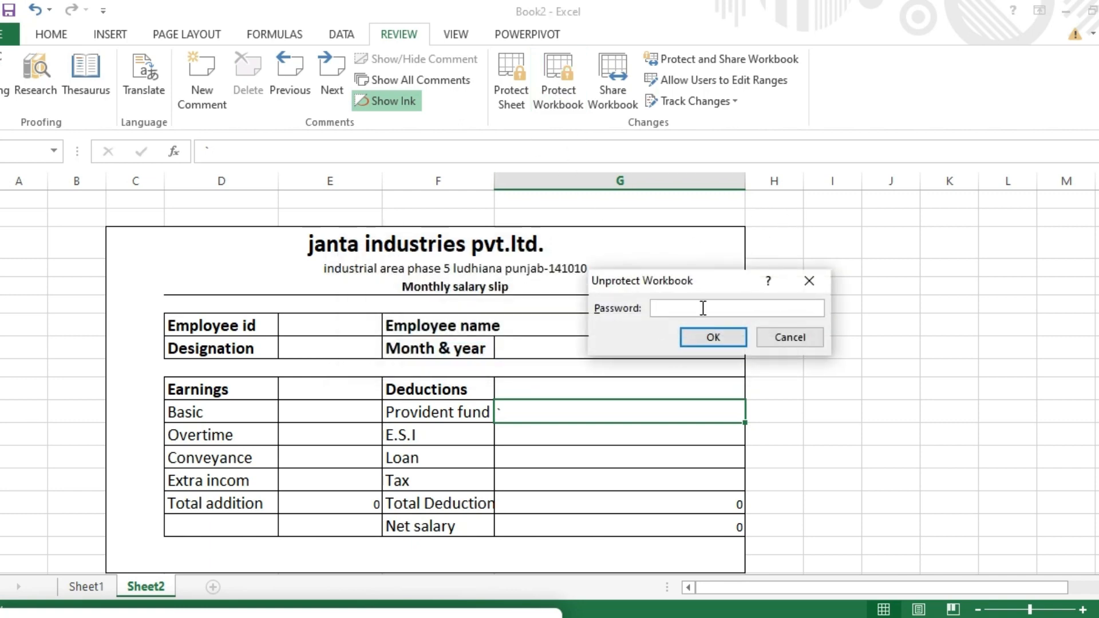
# Step: Unprotect the workbook with its password and bring up the Share Workbook settings
pyautogui.write('123')
pyautogui.click(706, 342)
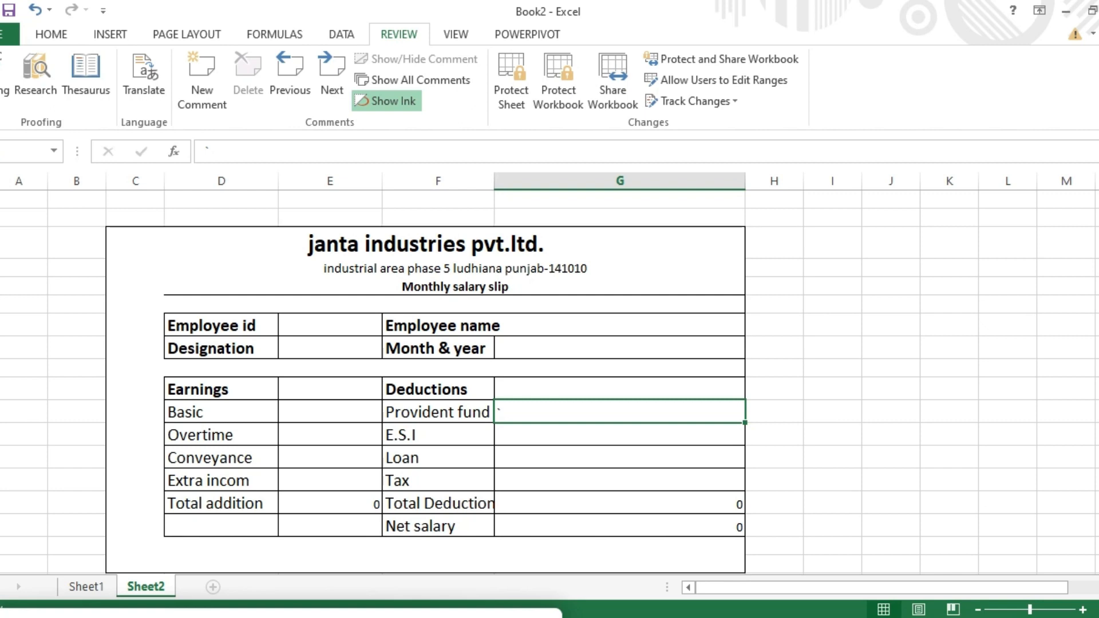
pyautogui.moveTo(1098, 349); pyautogui.dragTo(1098, 330)
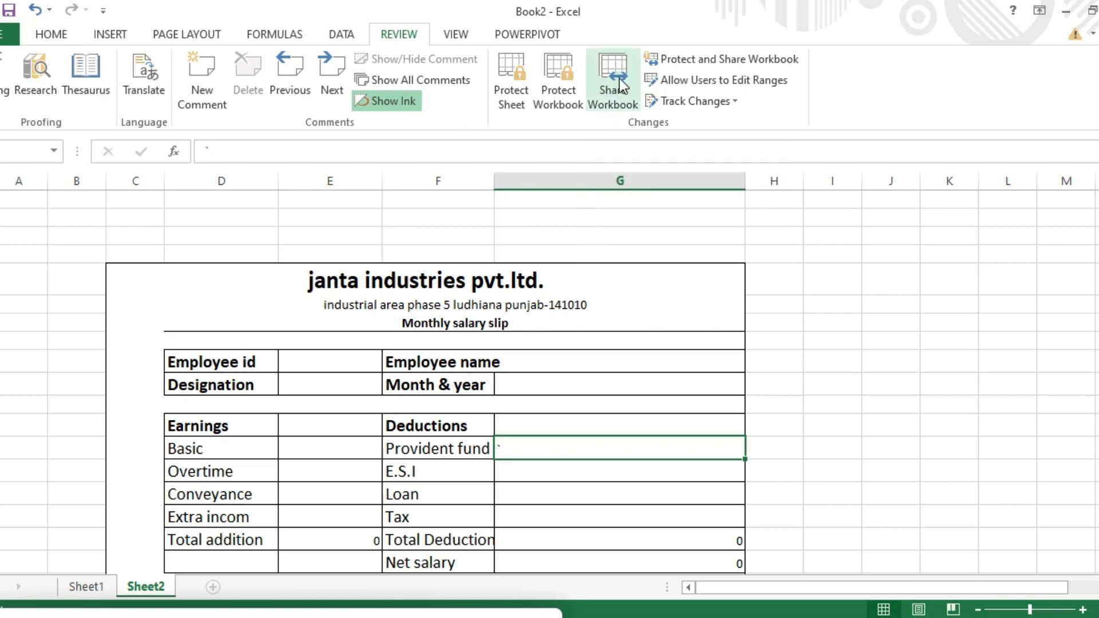
pyautogui.click(824, 359)
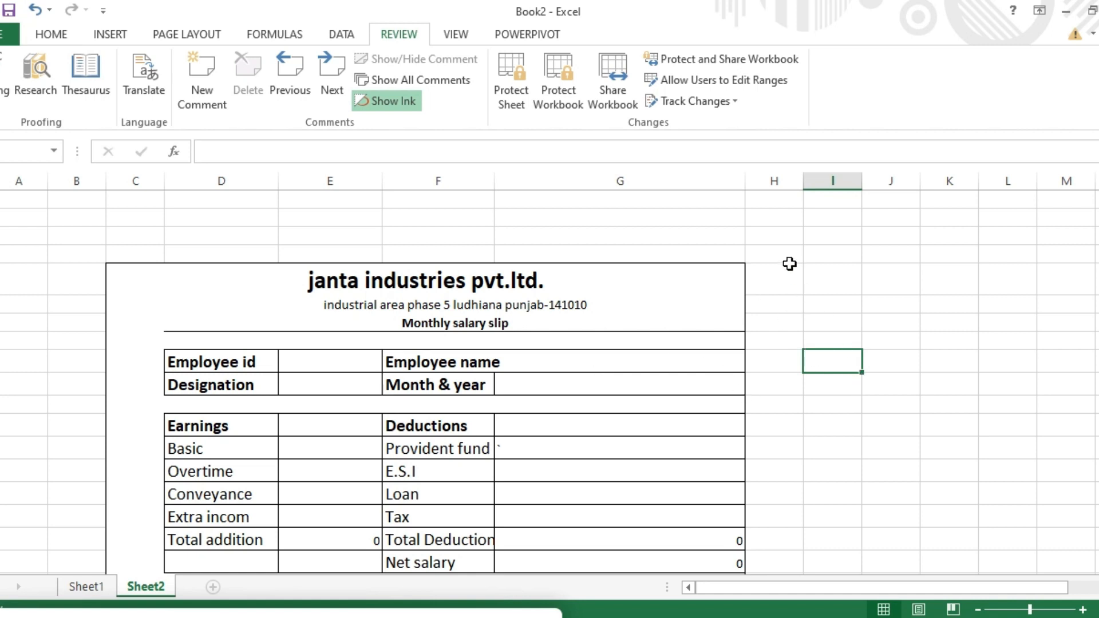
pyautogui.click(617, 100)
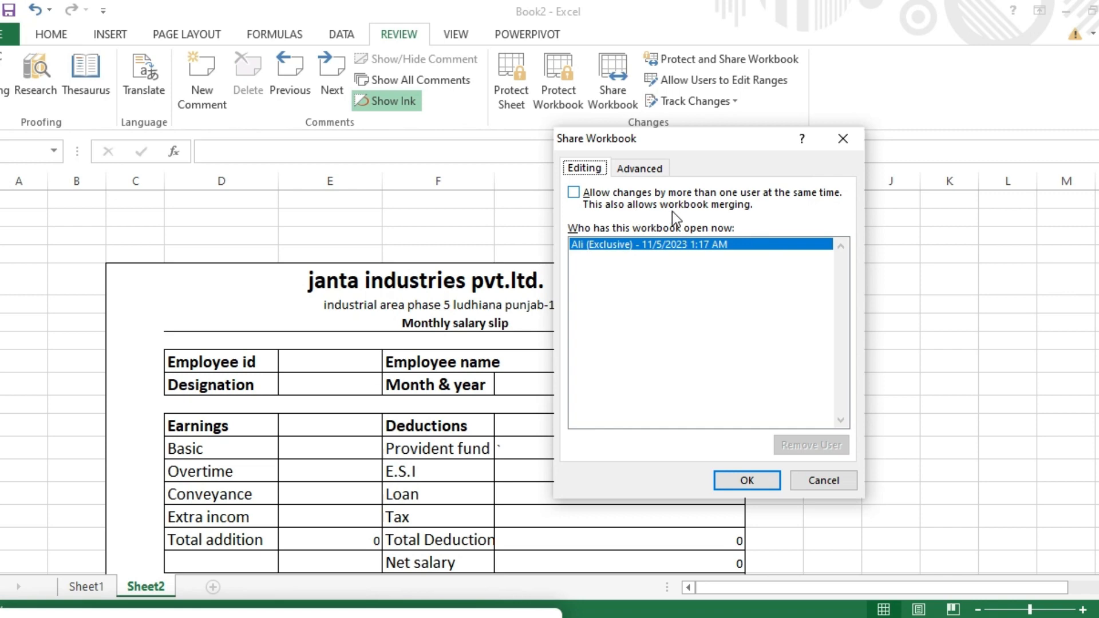
# Step: Enable 'Allow changes by more than one user', then dismiss the save prompt without saving
pyautogui.click(574, 194)
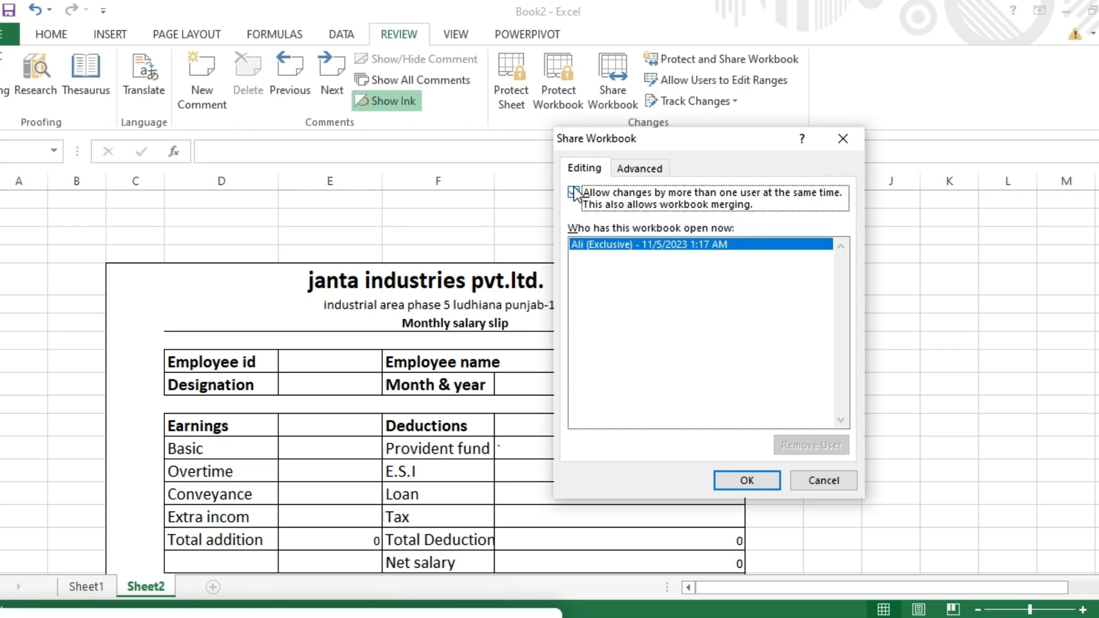
pyautogui.click(750, 479)
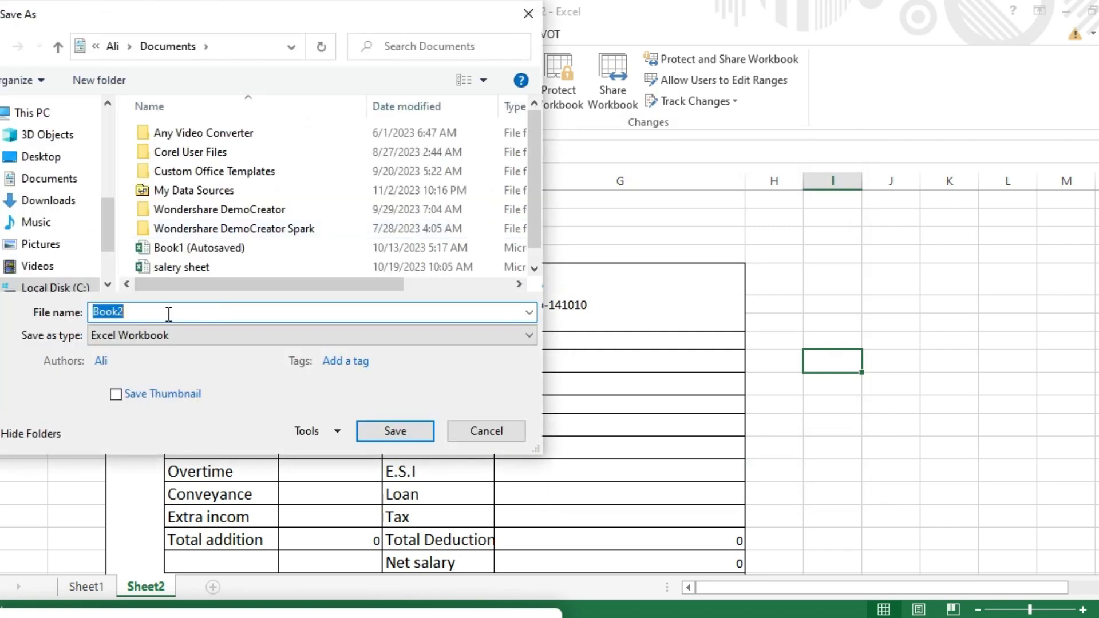
pyautogui.click(527, 13)
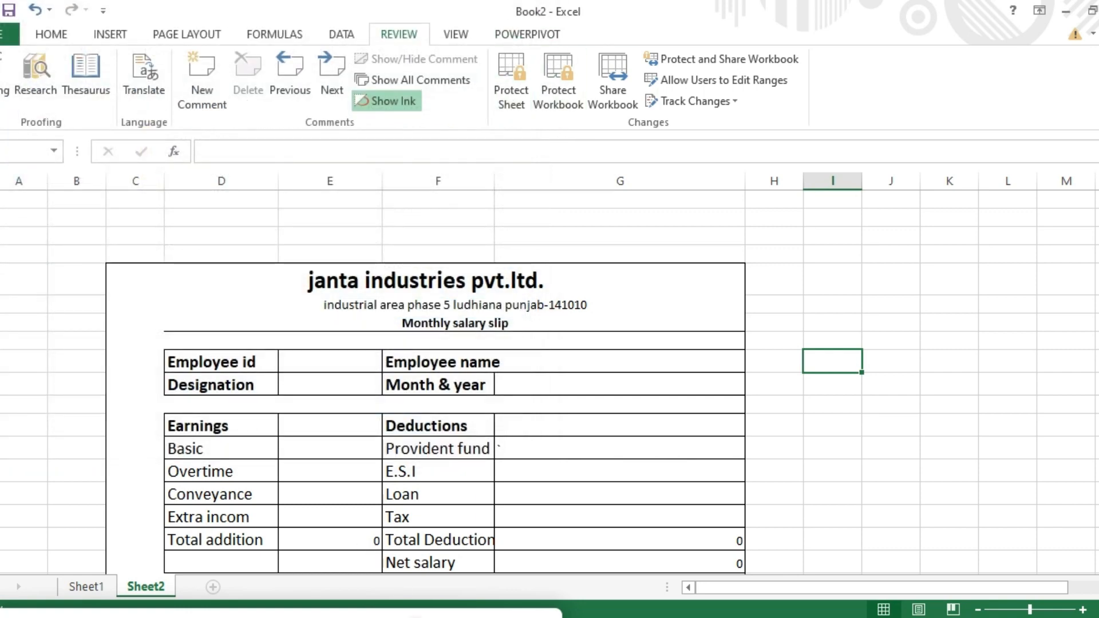
pyautogui.click(416, 617)
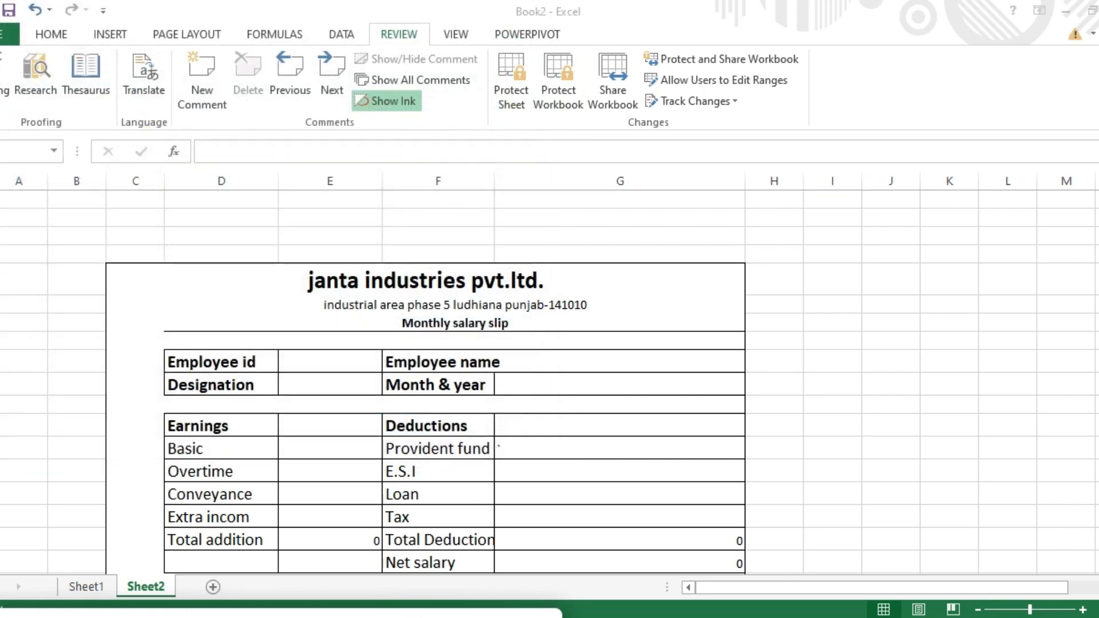
pyautogui.click(614, 97)
# Step: Re-enable multi-user editing and save the workbook as Book2 on Local Disk (E:)
pyautogui.click(615, 93)
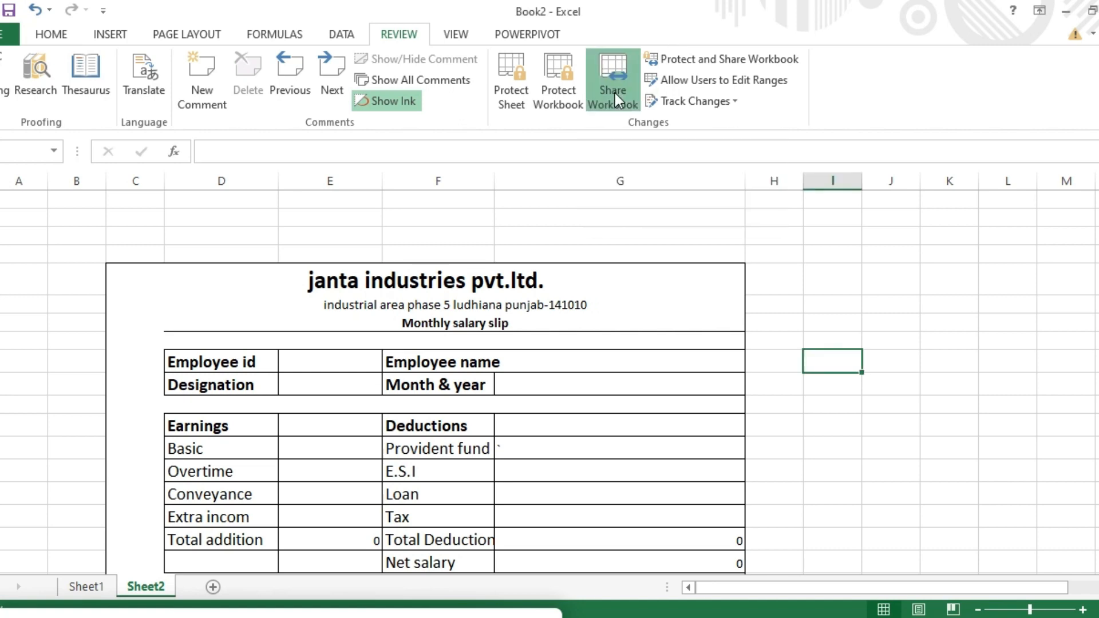
pyautogui.click(597, 192)
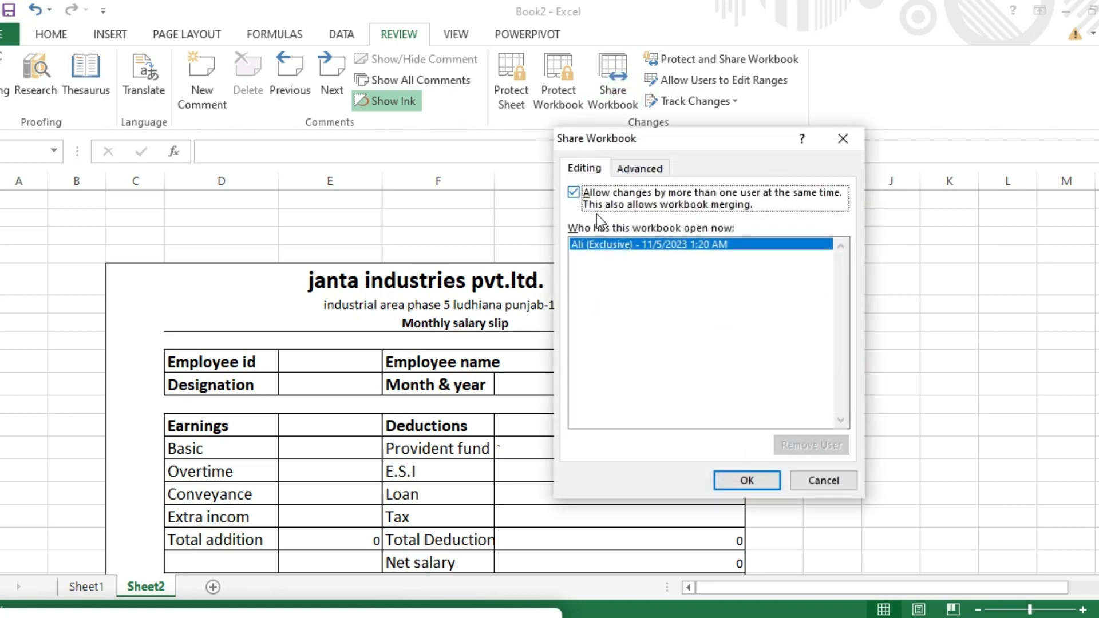
pyautogui.click(748, 480)
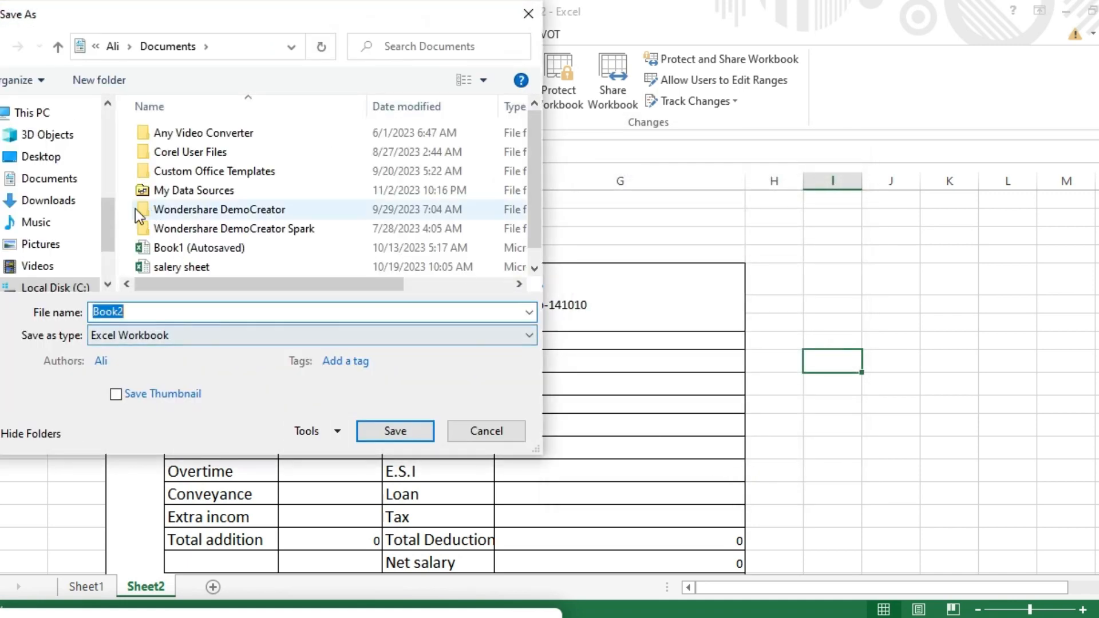
pyautogui.moveTo(109, 214); pyautogui.dragTo(112, 240)
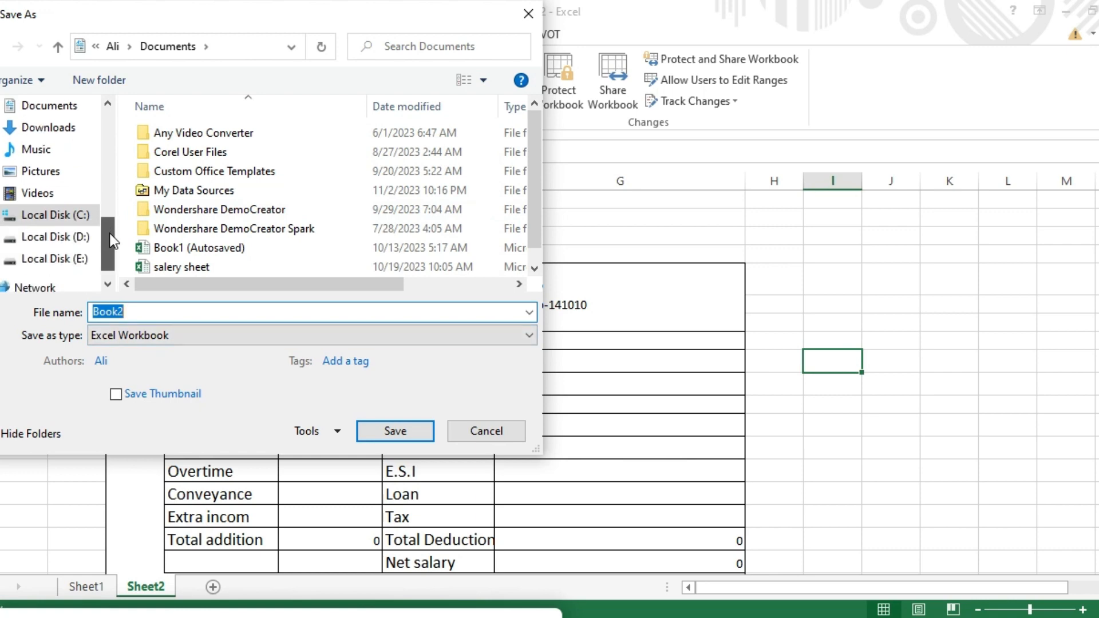
pyautogui.click(79, 259)
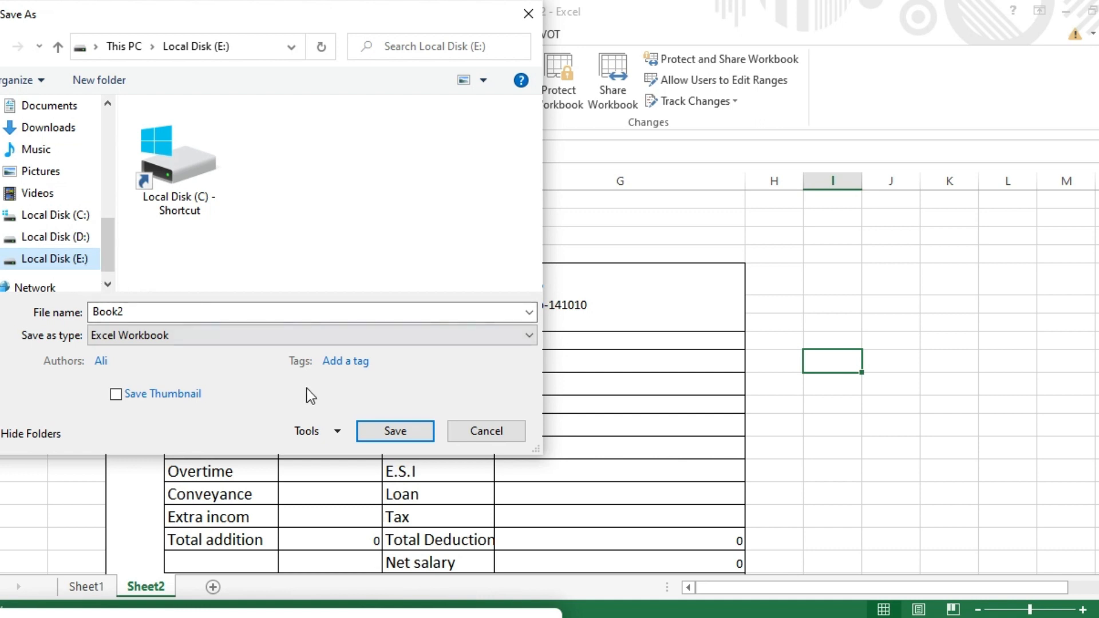
pyautogui.click(407, 431)
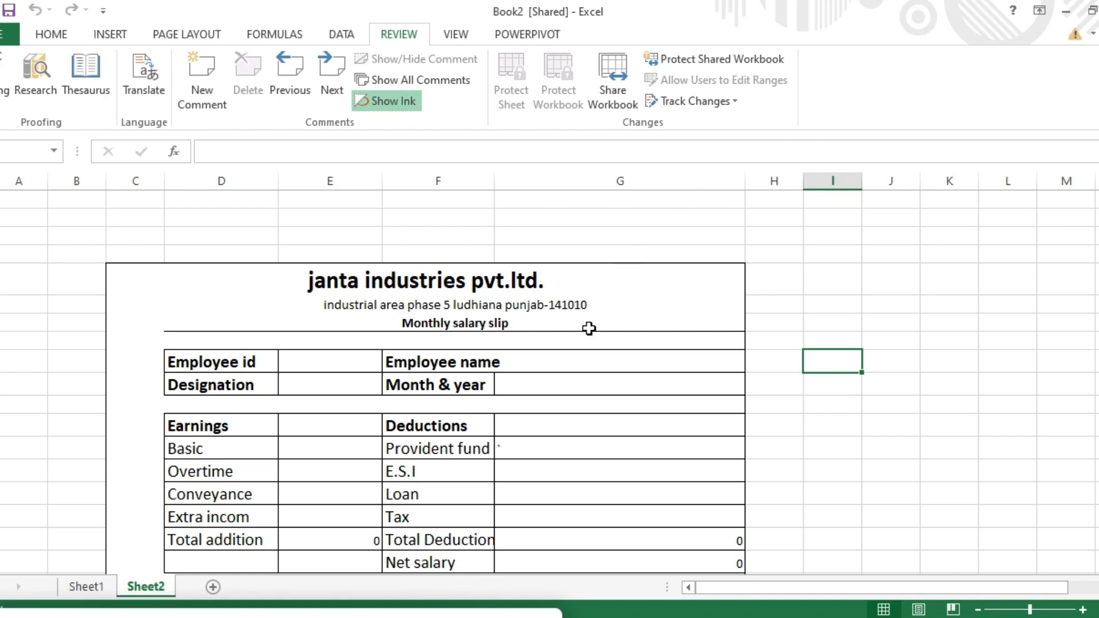
# Step: Turn off multi-user editing for Book2 and confirm removing it from shared use
pyautogui.click(433, 614)
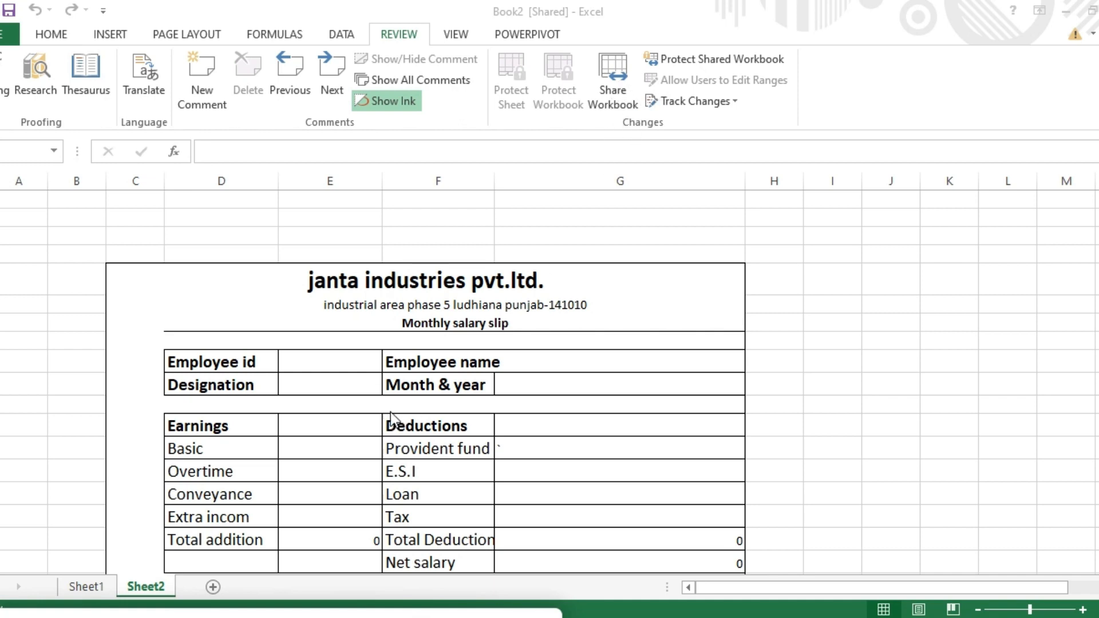
pyautogui.click(611, 90)
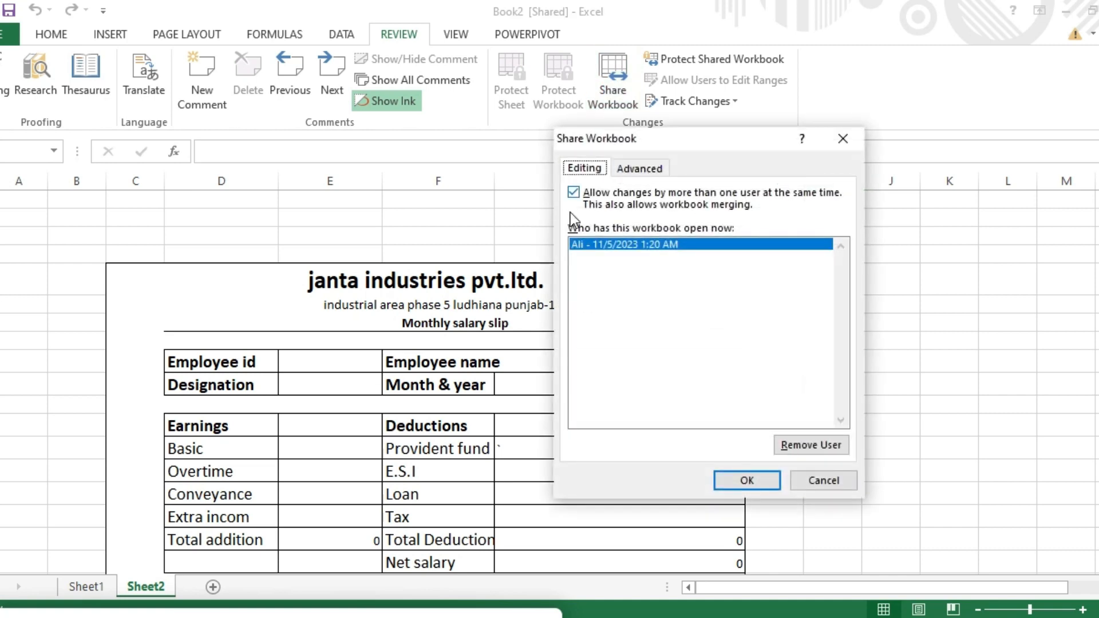
pyautogui.click(574, 192)
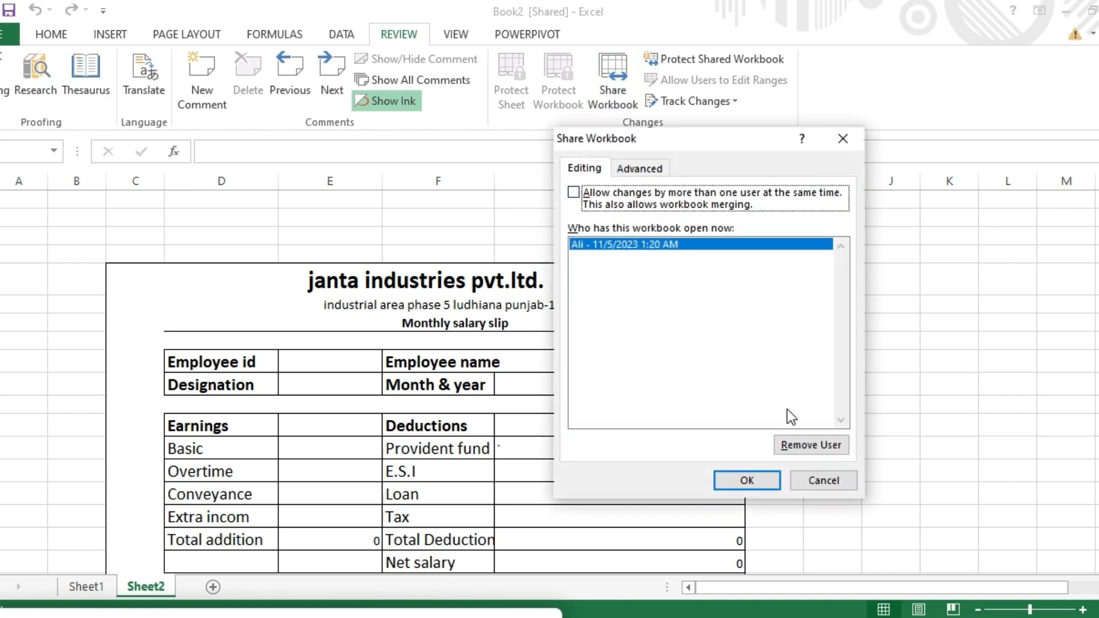
pyautogui.click(798, 441)
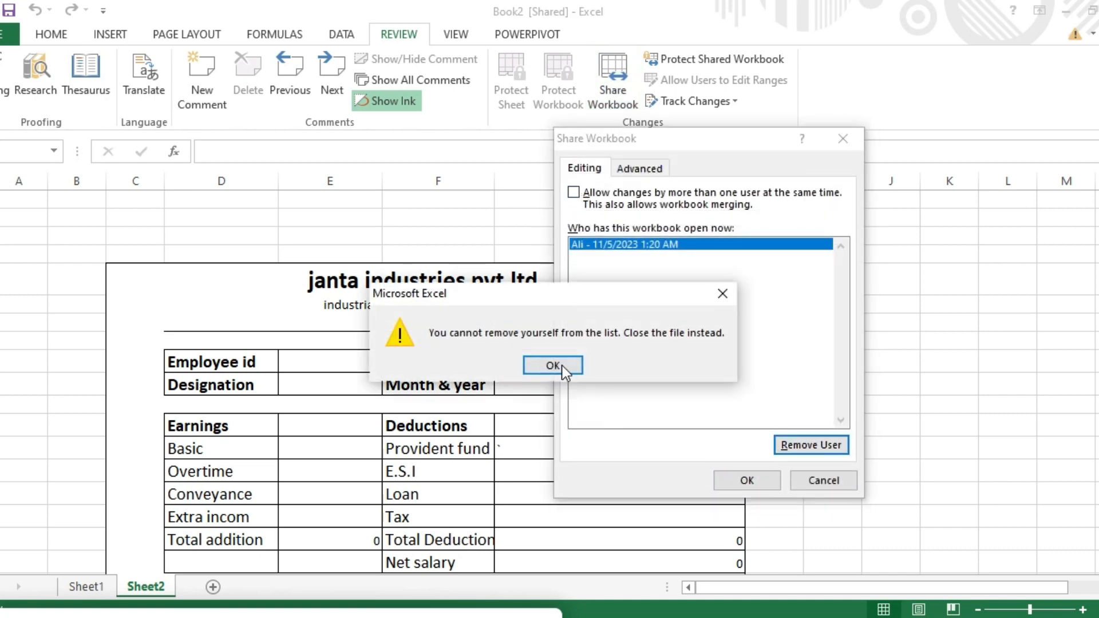
pyautogui.click(562, 366)
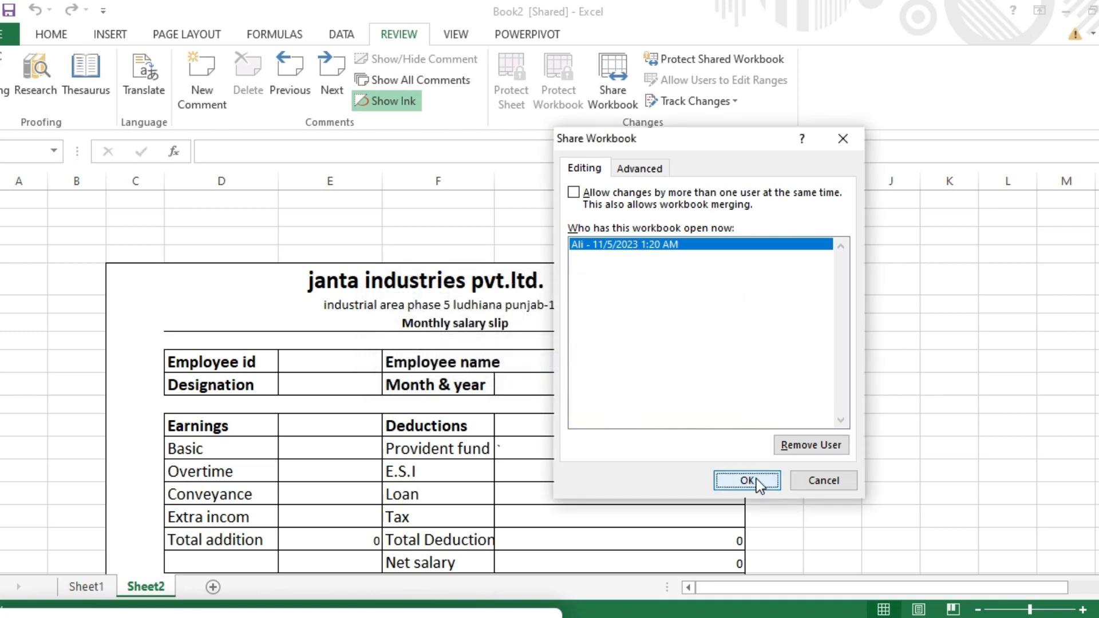
pyautogui.click(756, 478)
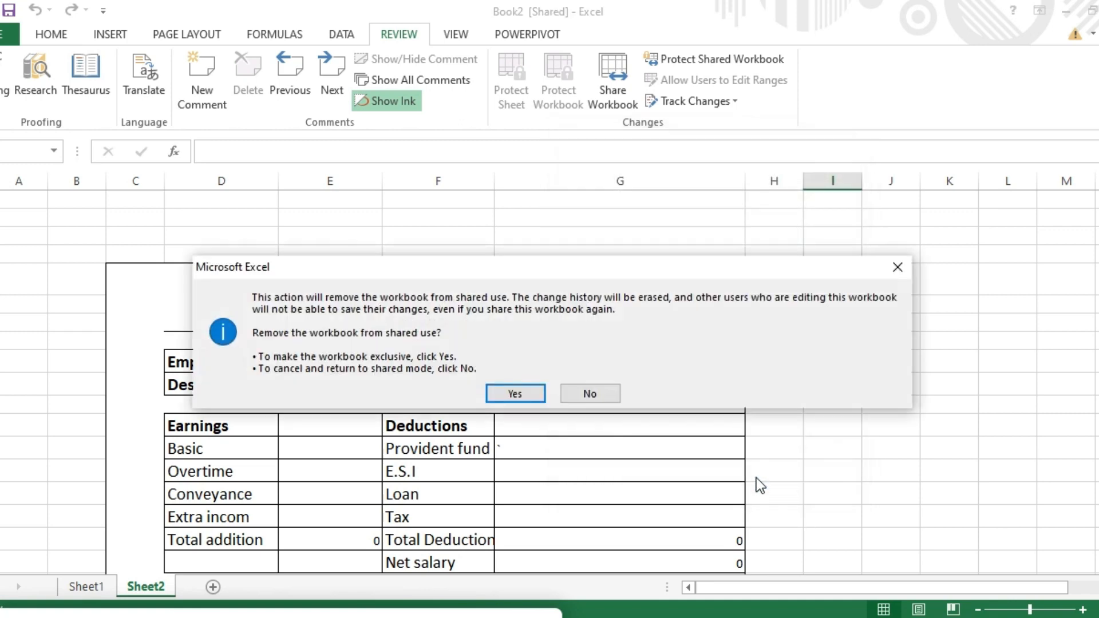
pyautogui.click(525, 393)
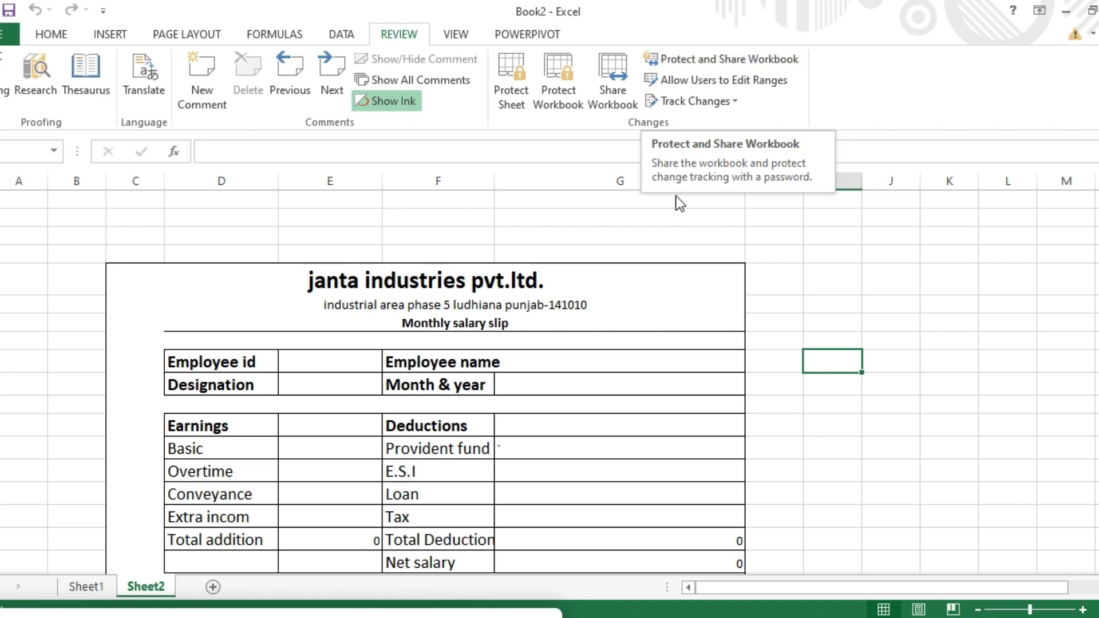
# Step: Share Book2 with track changes under a confirmed protection password, and save it
pyautogui.click(719, 58)
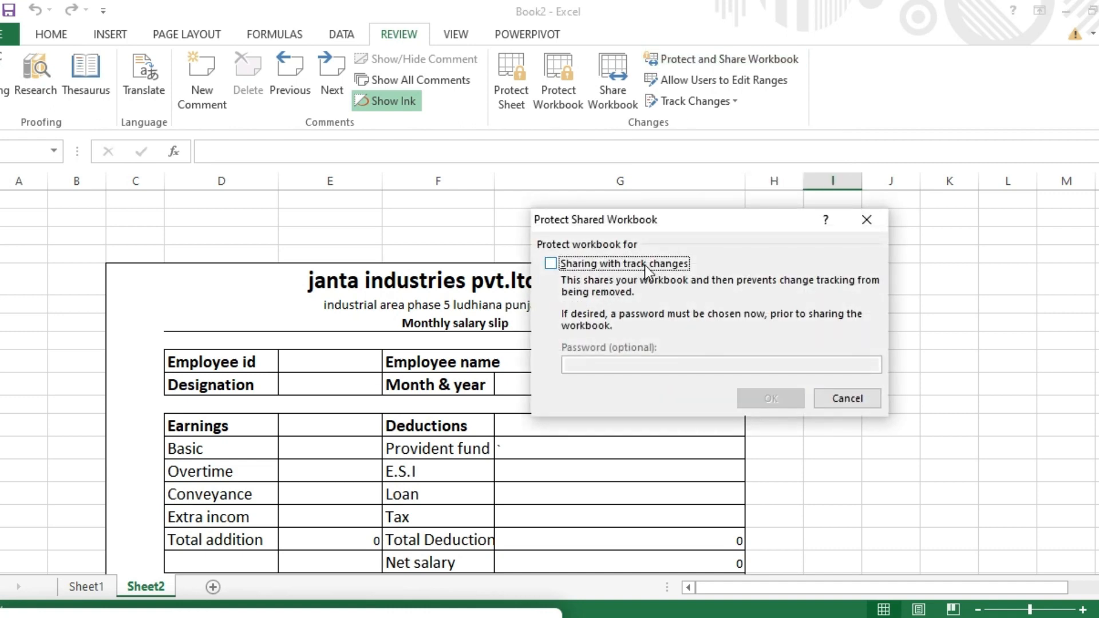
pyautogui.click(552, 265)
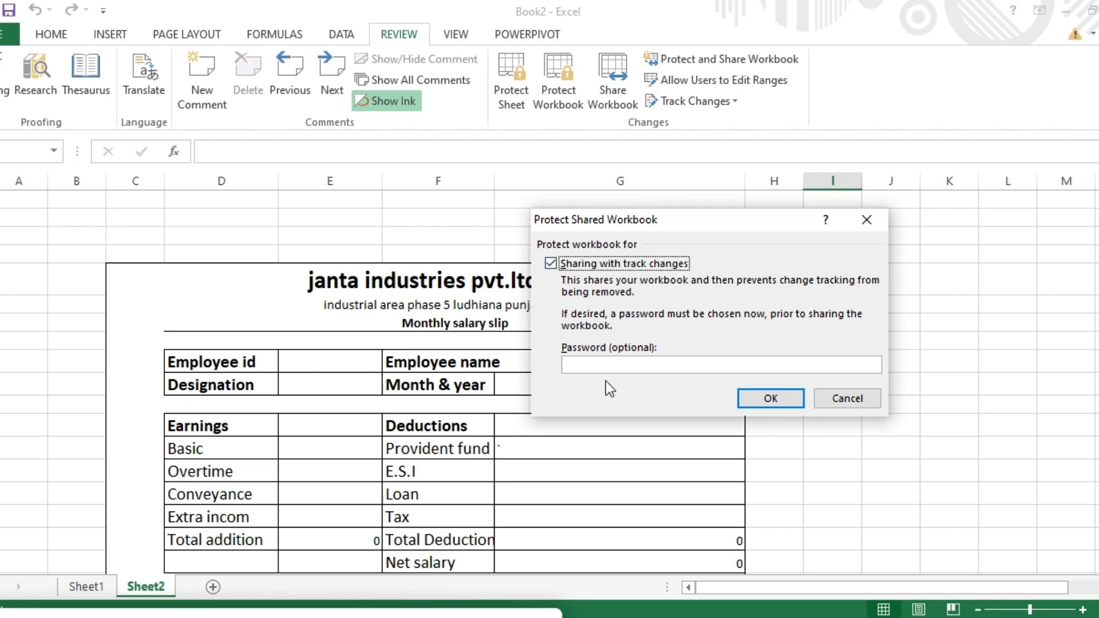
pyautogui.click(620, 365)
pyautogui.write('123')
pyautogui.click(765, 399)
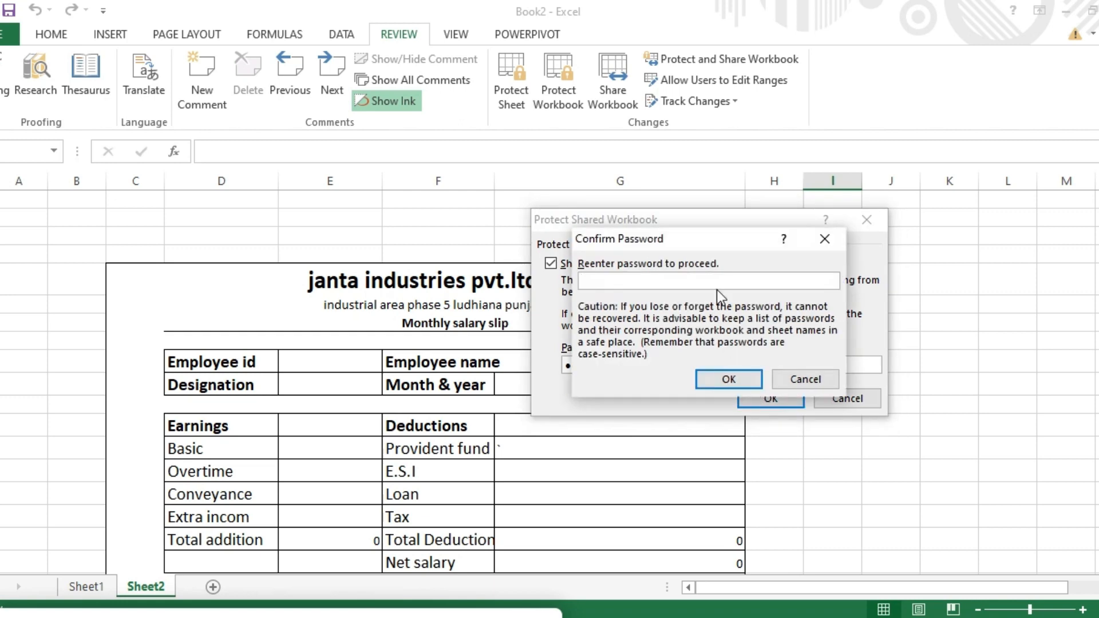
pyautogui.write('123')
pyautogui.click(721, 387)
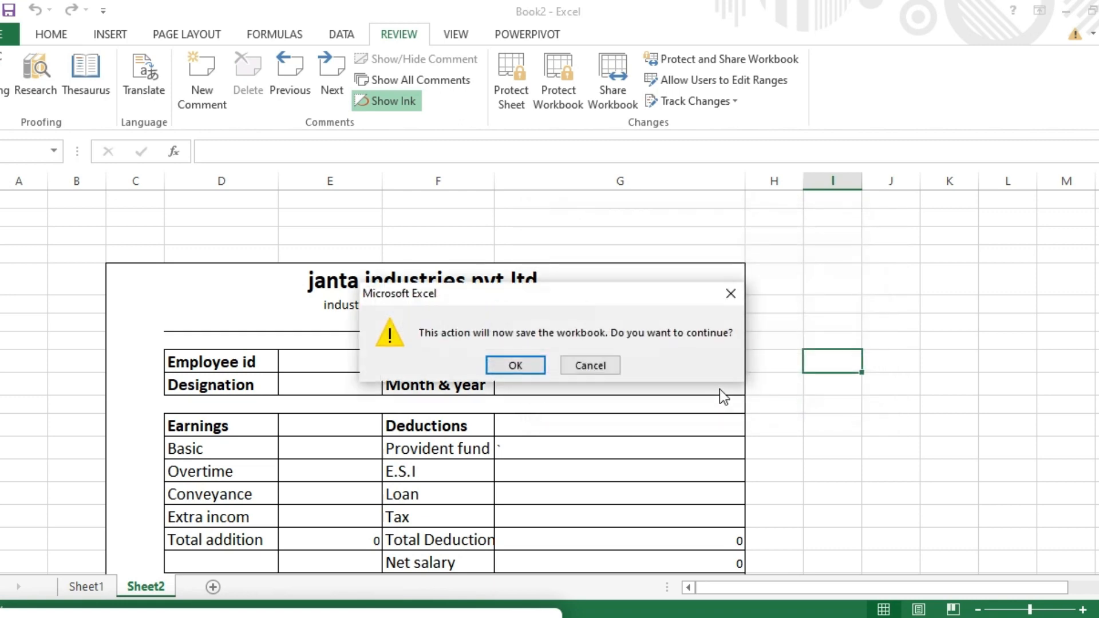
pyautogui.click(522, 364)
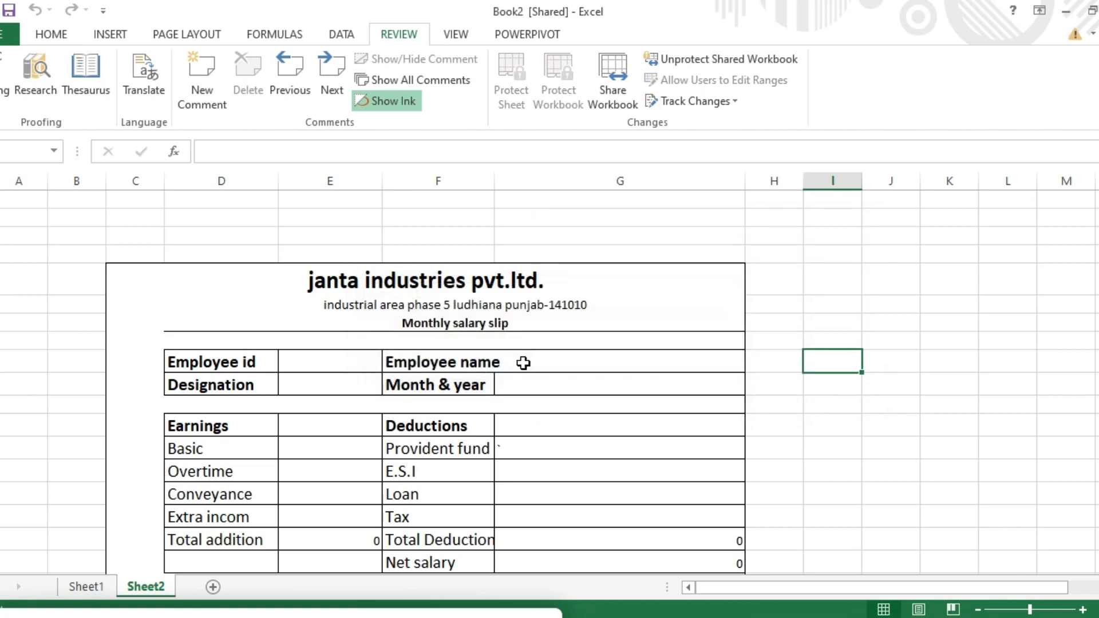
pyautogui.click(554, 440)
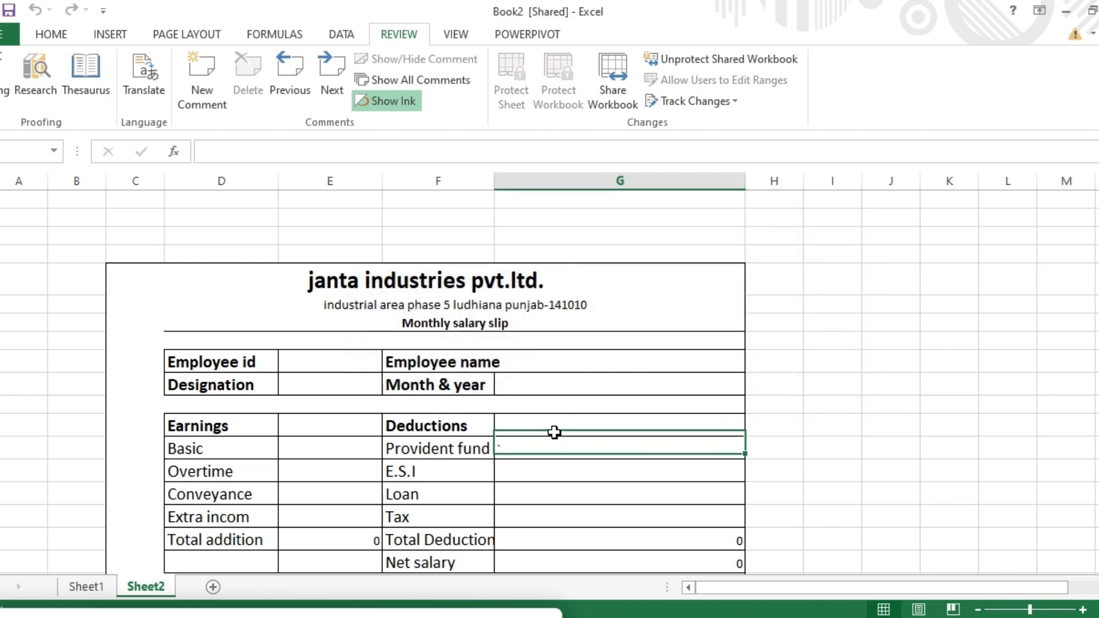
pyautogui.click(554, 421)
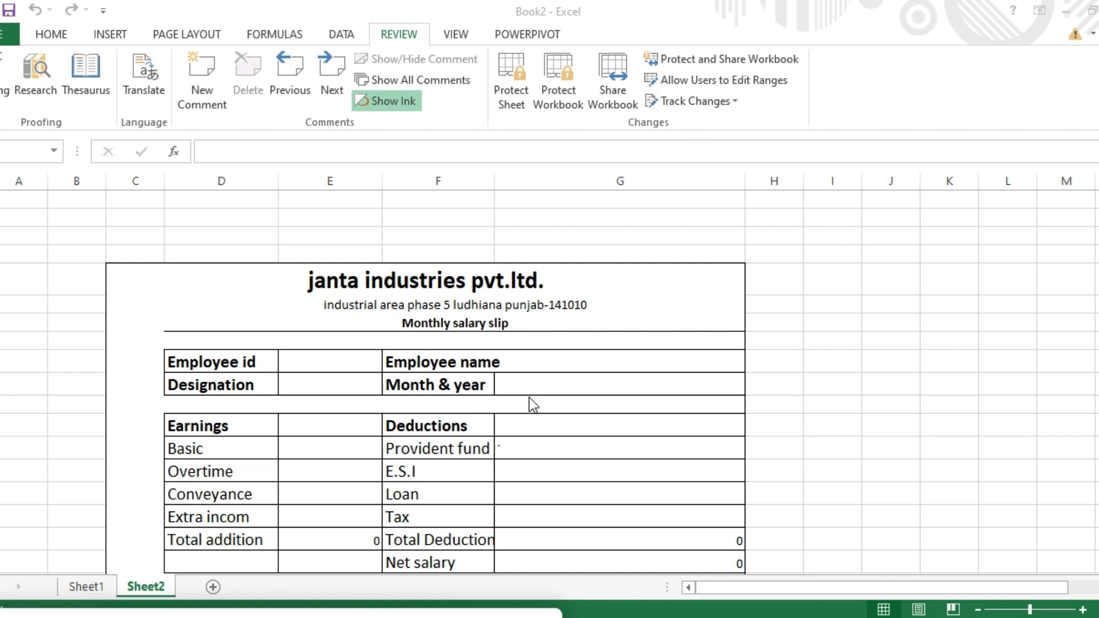
# Step: Select the Deductions labels in column F down to Net salary
pyautogui.click(652, 471)
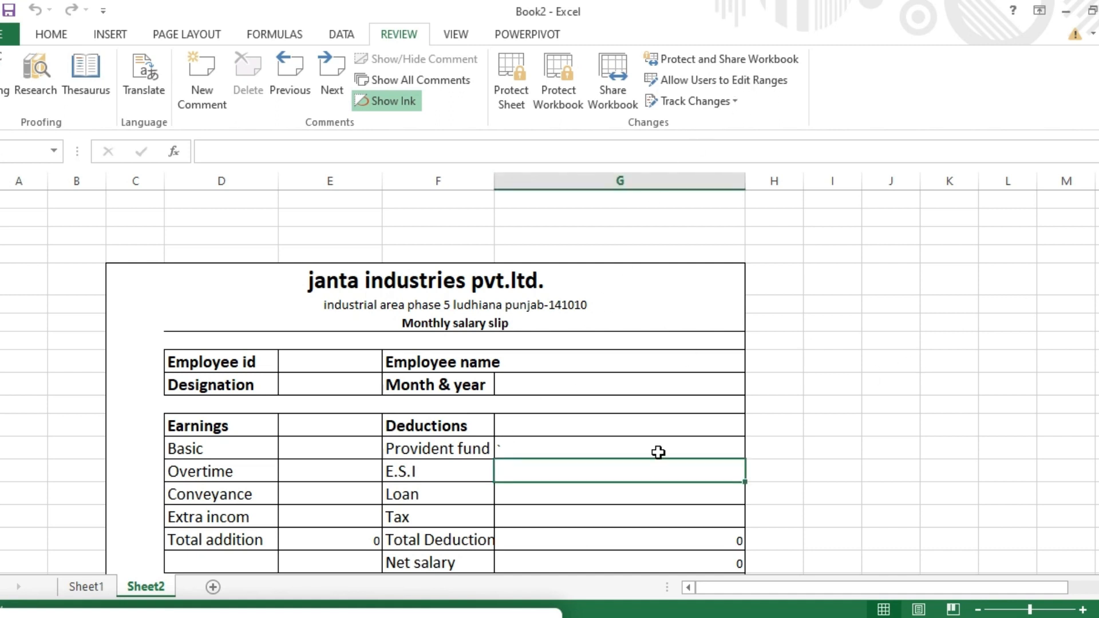
pyautogui.moveTo(462, 426); pyautogui.dragTo(460, 564)
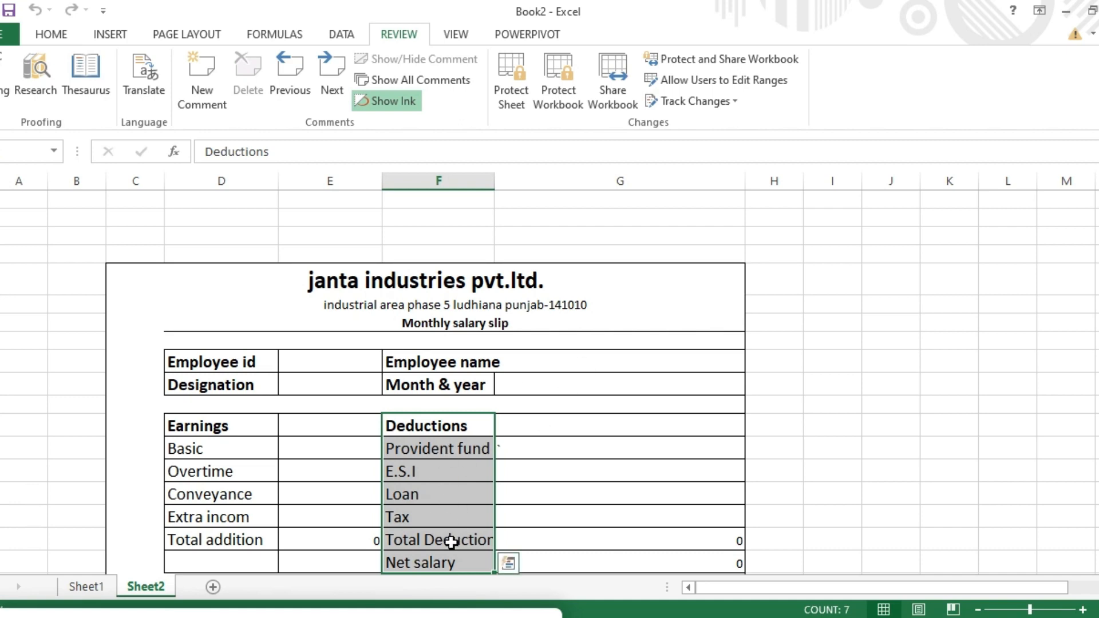
# Step: Add editable range Range2 for $F$12:$F$18 with its own confirmed password
pyautogui.click(726, 79)
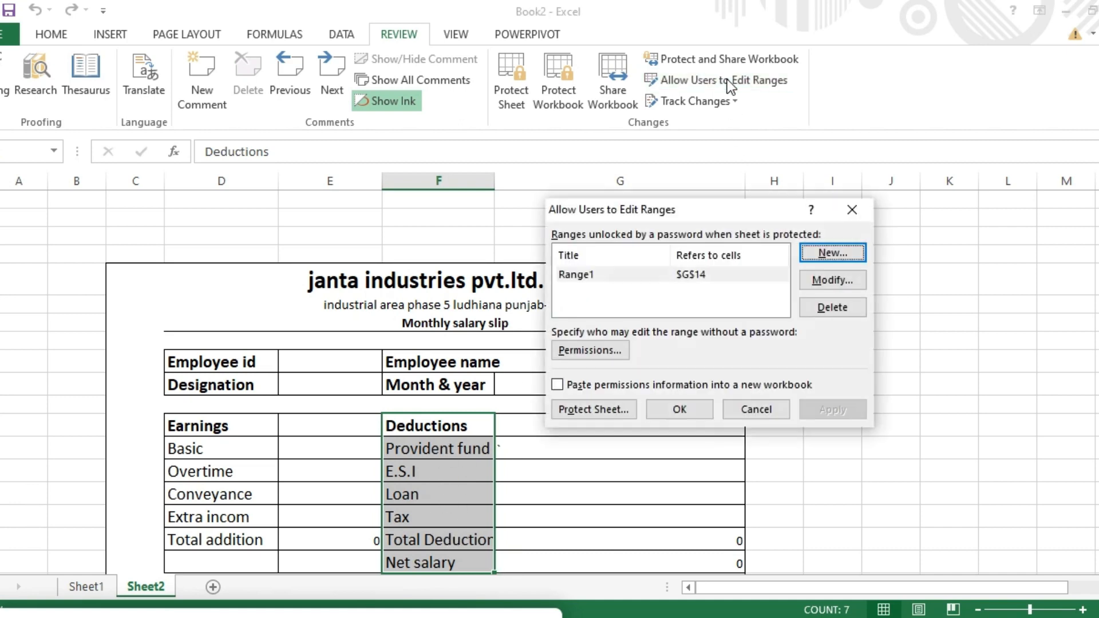
pyautogui.click(831, 254)
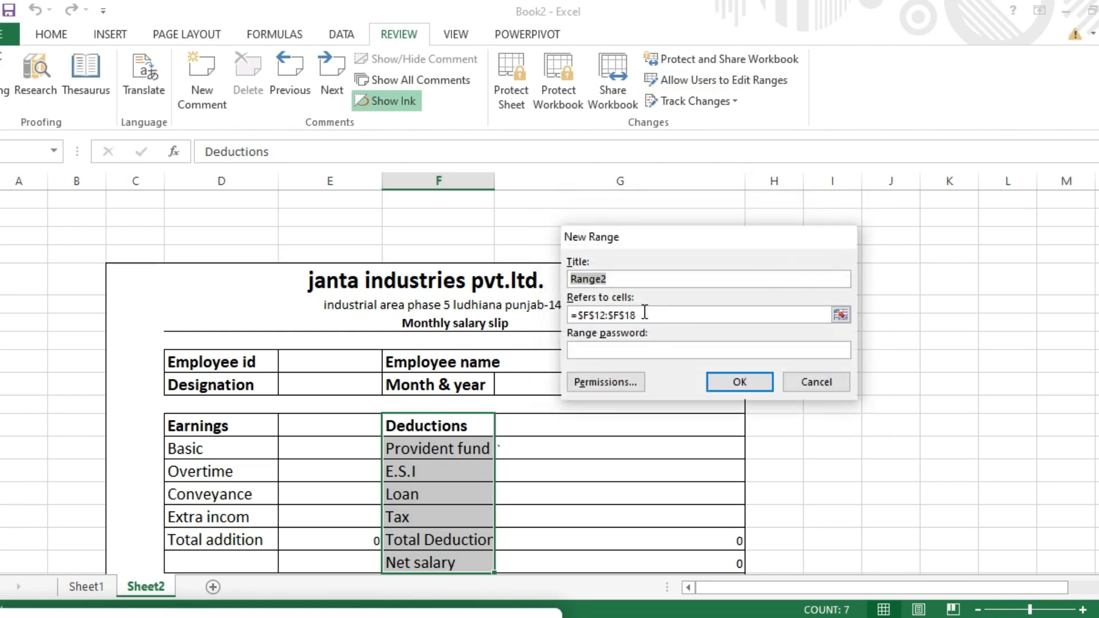
pyautogui.click(607, 349)
pyautogui.write('••')
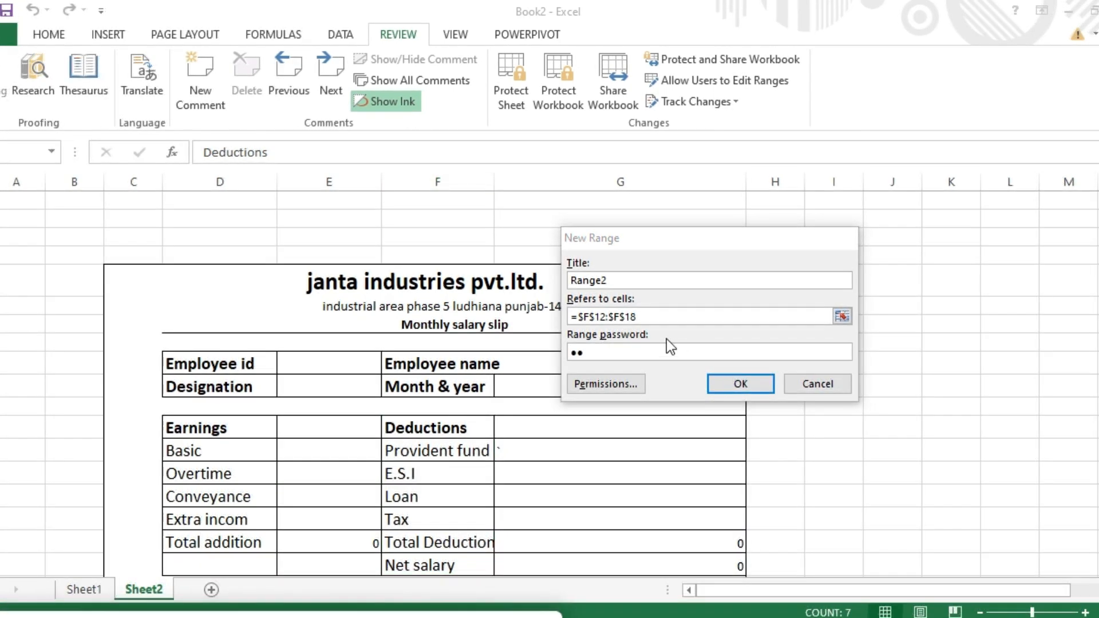
pyautogui.click(599, 355)
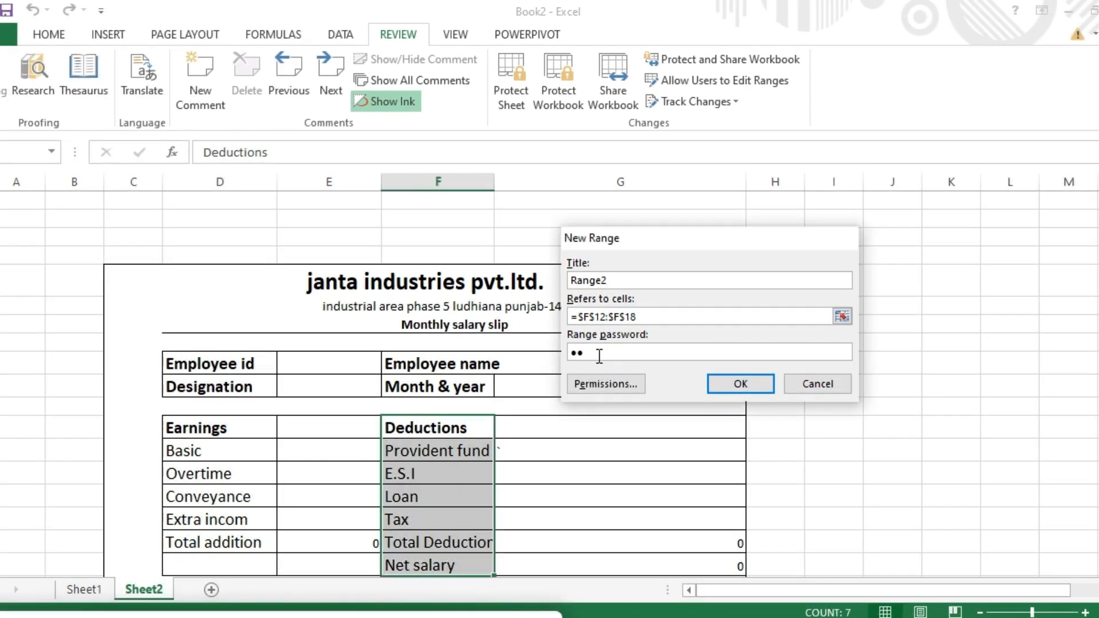
pyautogui.press('BackSpace')
pyautogui.press('BackSpace')
pyautogui.write('••')
pyautogui.click(720, 382)
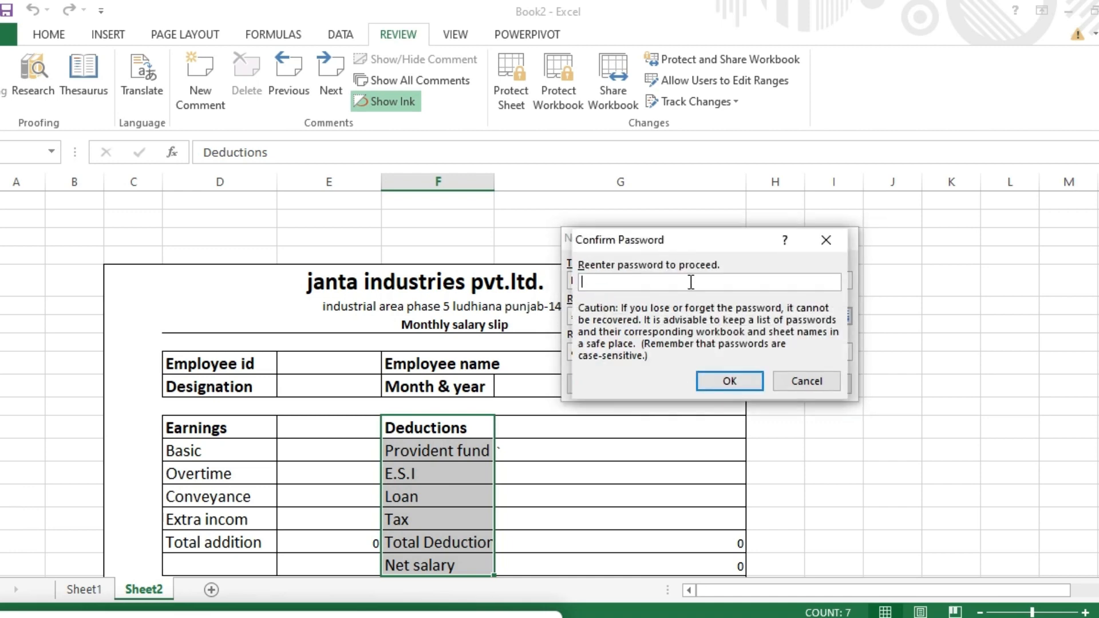
pyautogui.write('••')
pyautogui.click(733, 379)
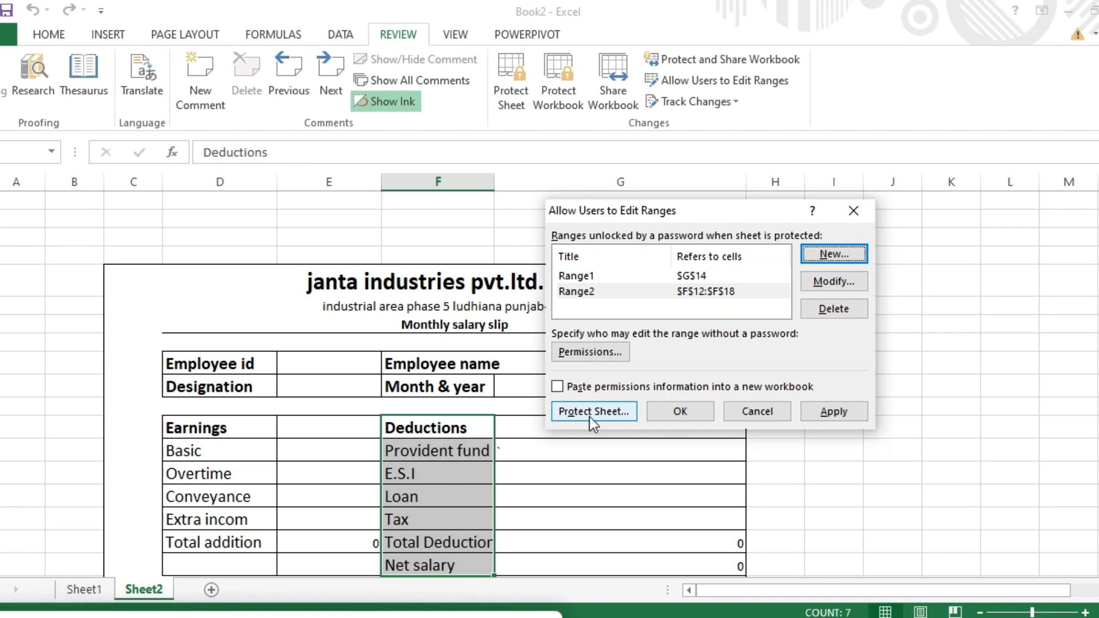
# Step: Protect Sheet2 with a password entered and confirmed twice
pyautogui.click(590, 417)
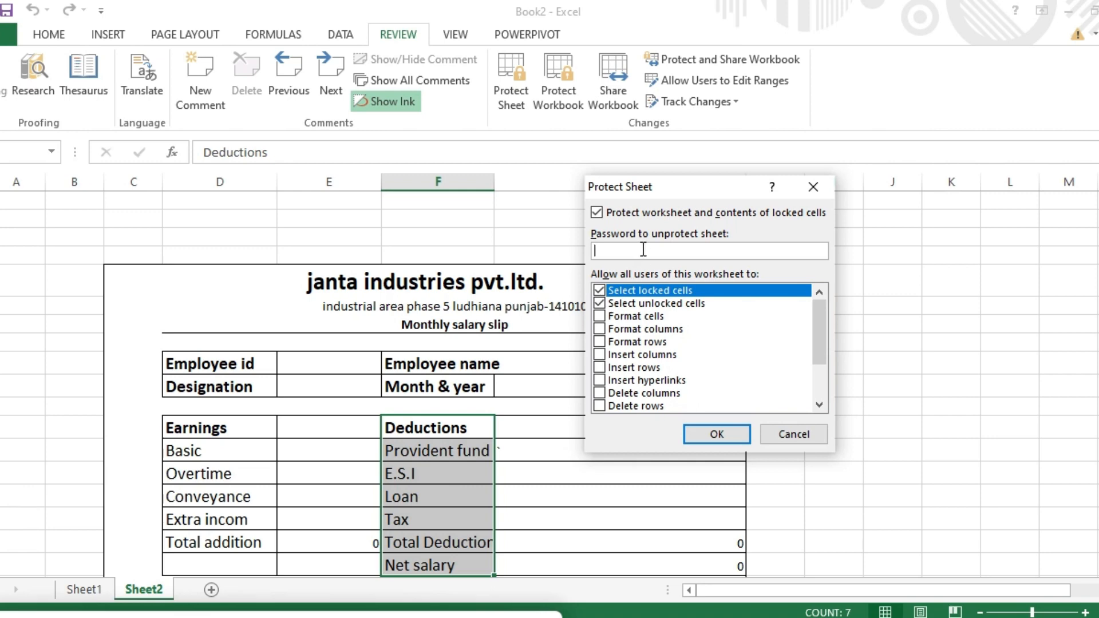
pyautogui.write('123')
pyautogui.click(698, 434)
pyautogui.write('12')
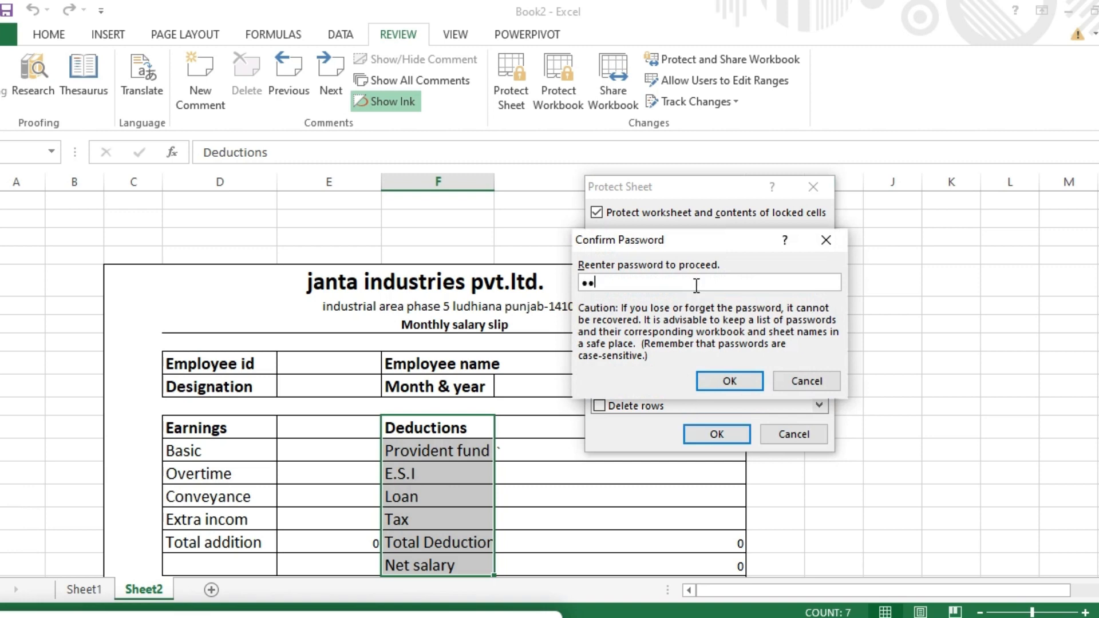
pyautogui.write('3')
pyautogui.click(721, 385)
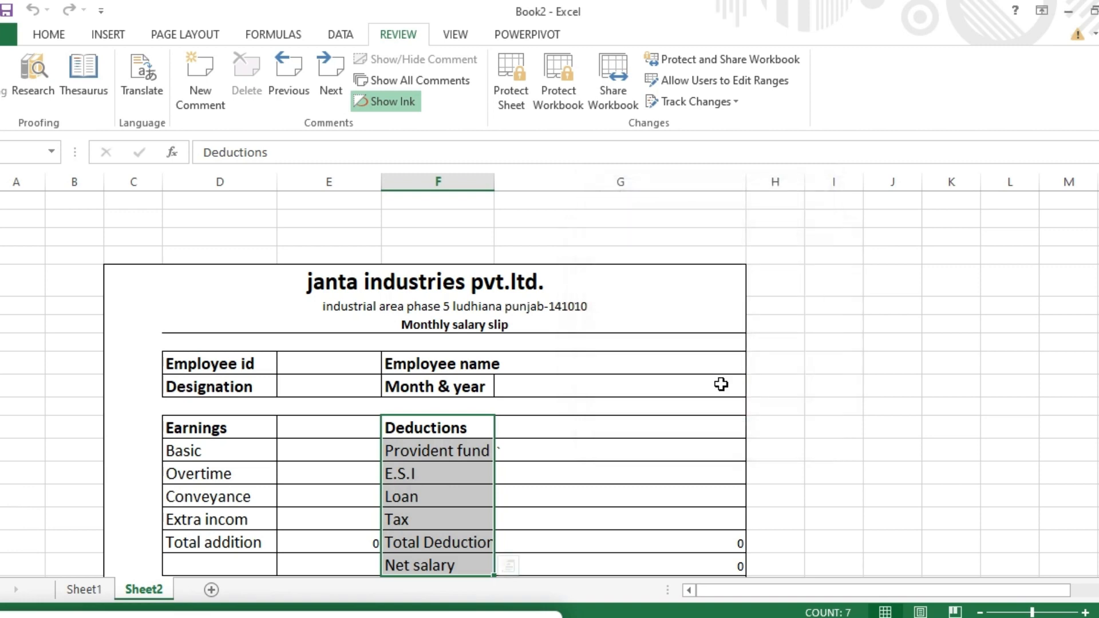
pyautogui.click(578, 432)
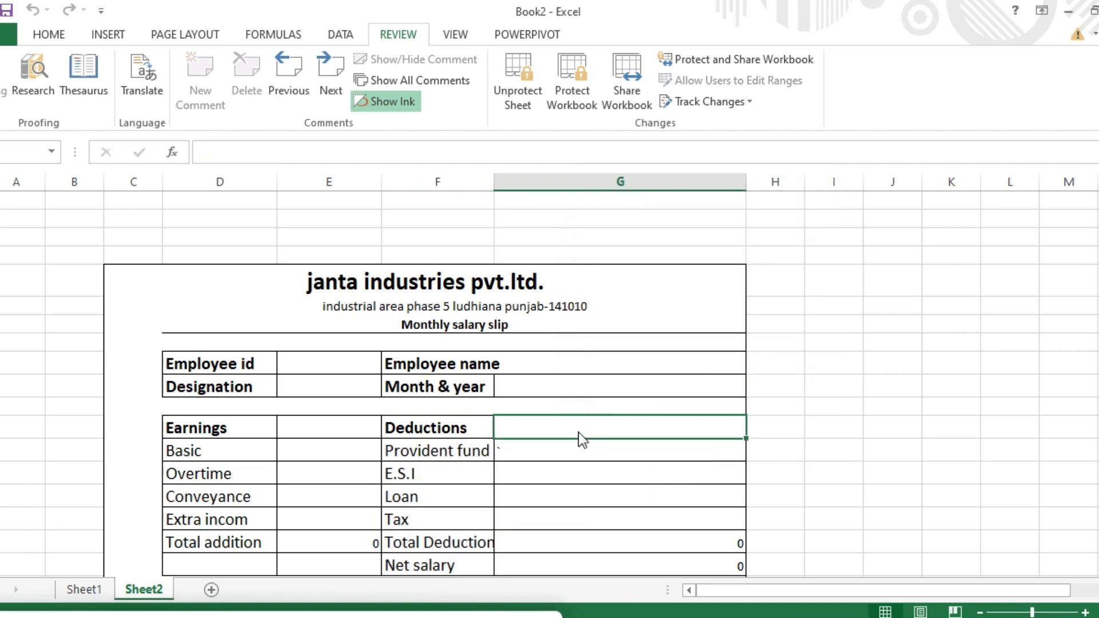
# Step: Try editing G12 and the Provident fund cell to confirm the protection warning appears
pyautogui.doubleClick(578, 432)
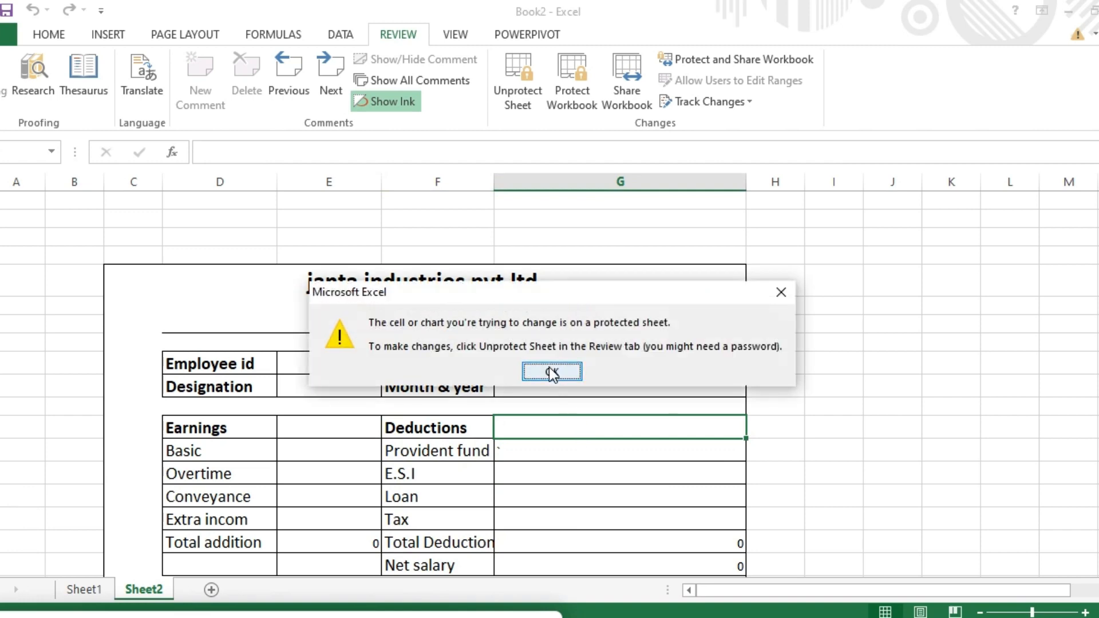
pyautogui.click(551, 371)
pyautogui.doubleClick(582, 452)
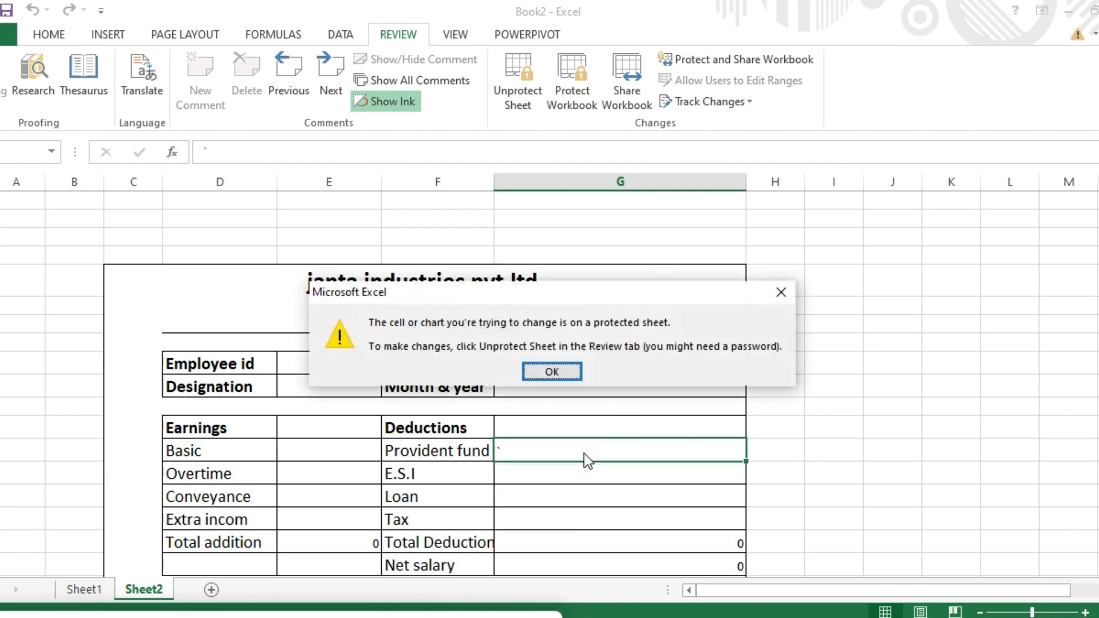
pyautogui.click(780, 294)
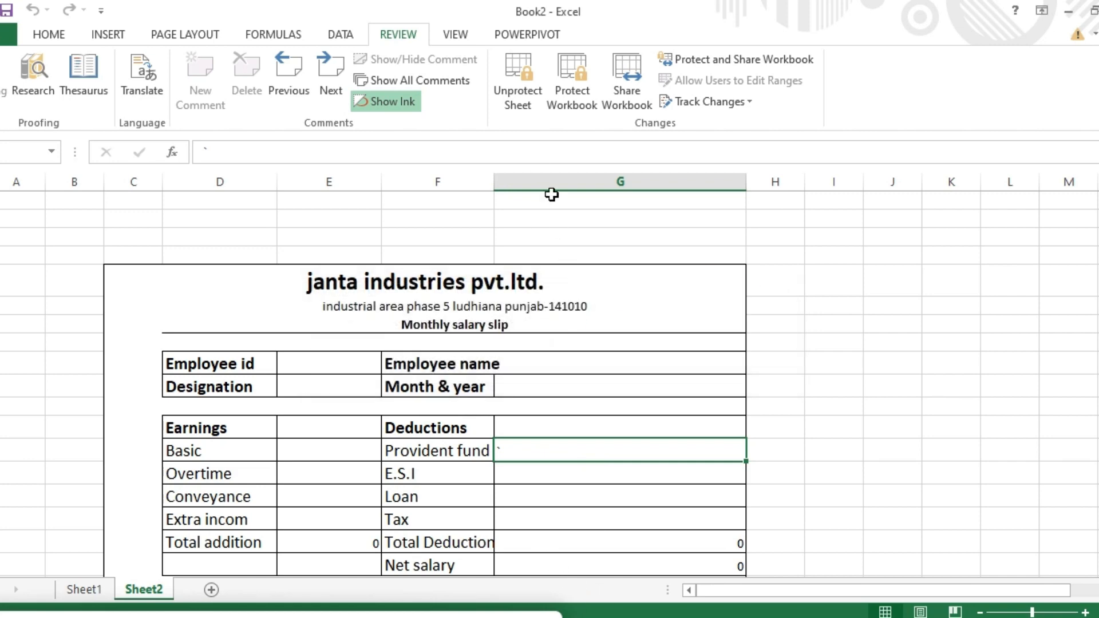
# Step: Unprotect Sheet2 using its password
pyautogui.click(524, 99)
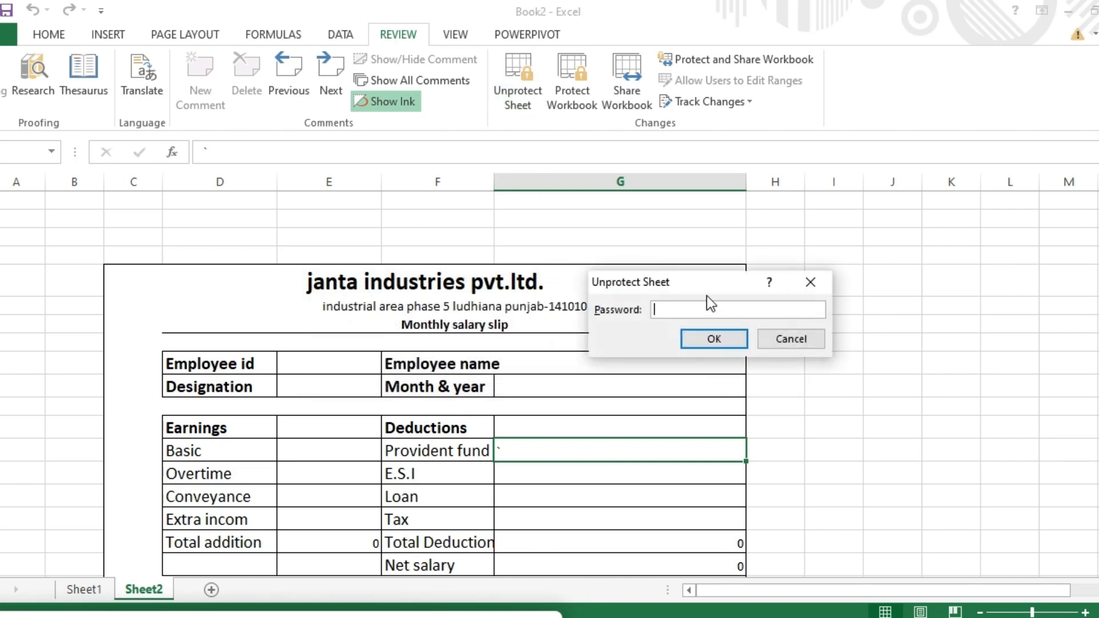
pyautogui.write('123')
pyautogui.click(716, 339)
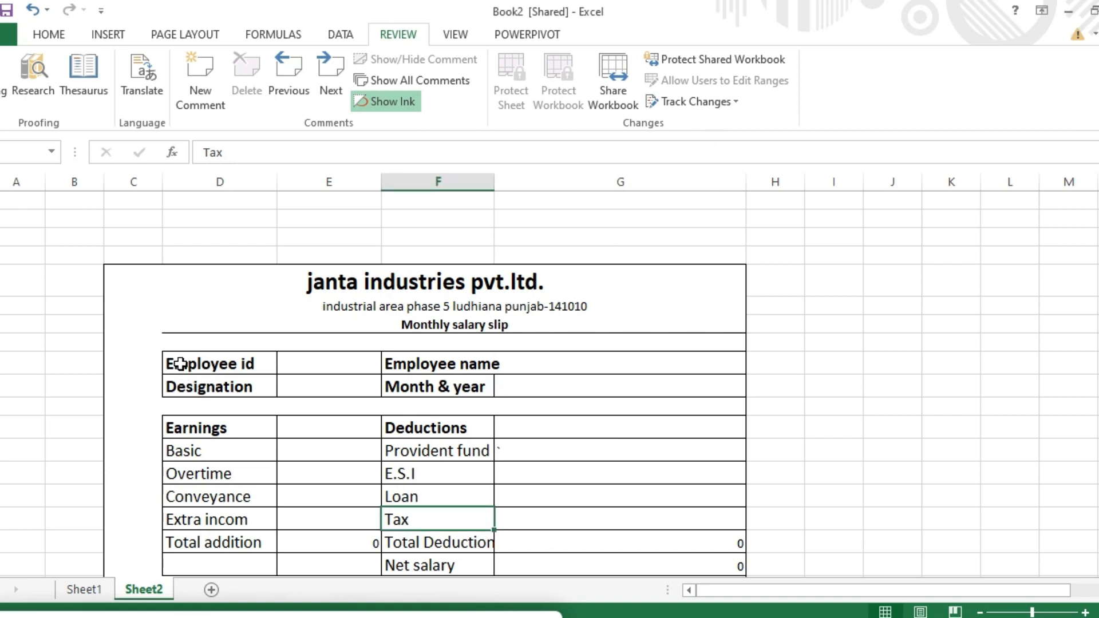
# Step: Highlight all changes by everyone, which reports that no changes were found
pyautogui.moveTo(177, 362); pyautogui.dragTo(586, 458)
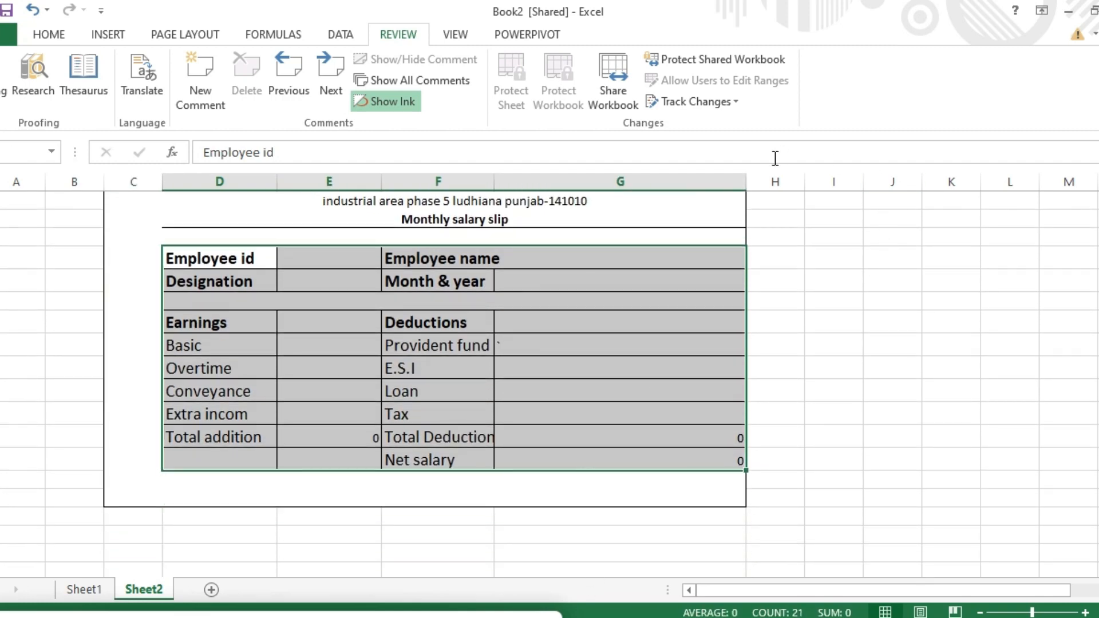
pyautogui.click(735, 103)
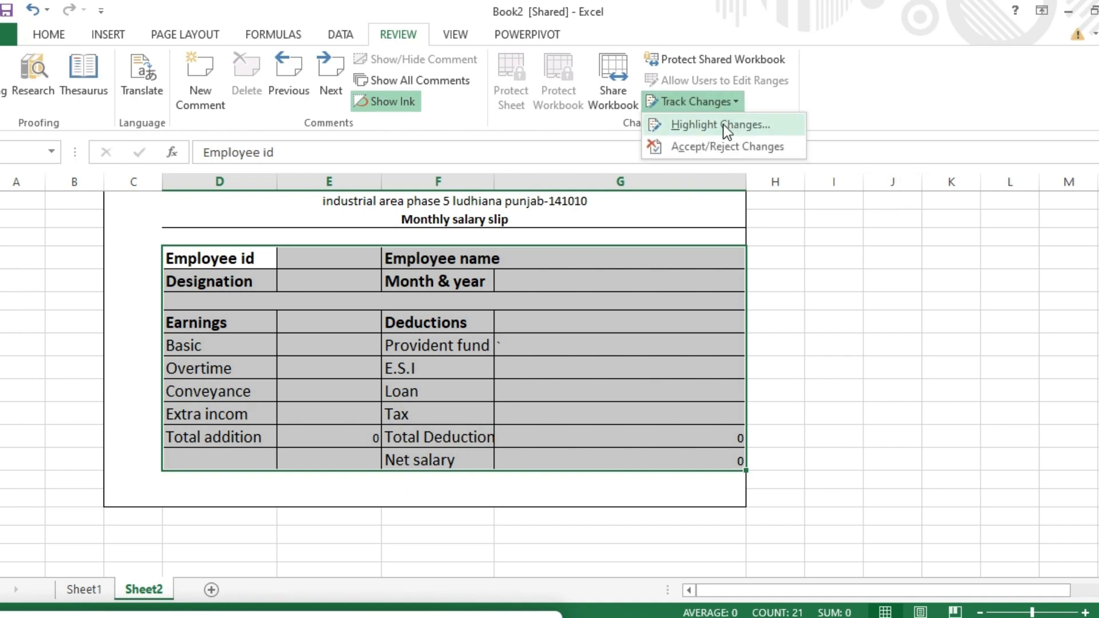
pyautogui.click(722, 127)
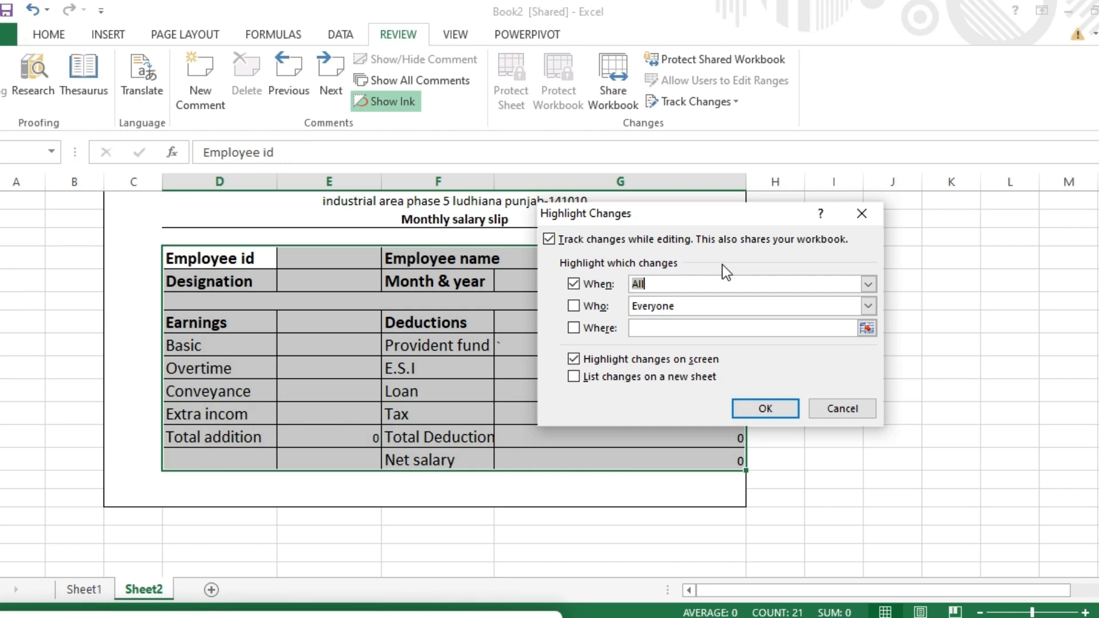
pyautogui.click(765, 408)
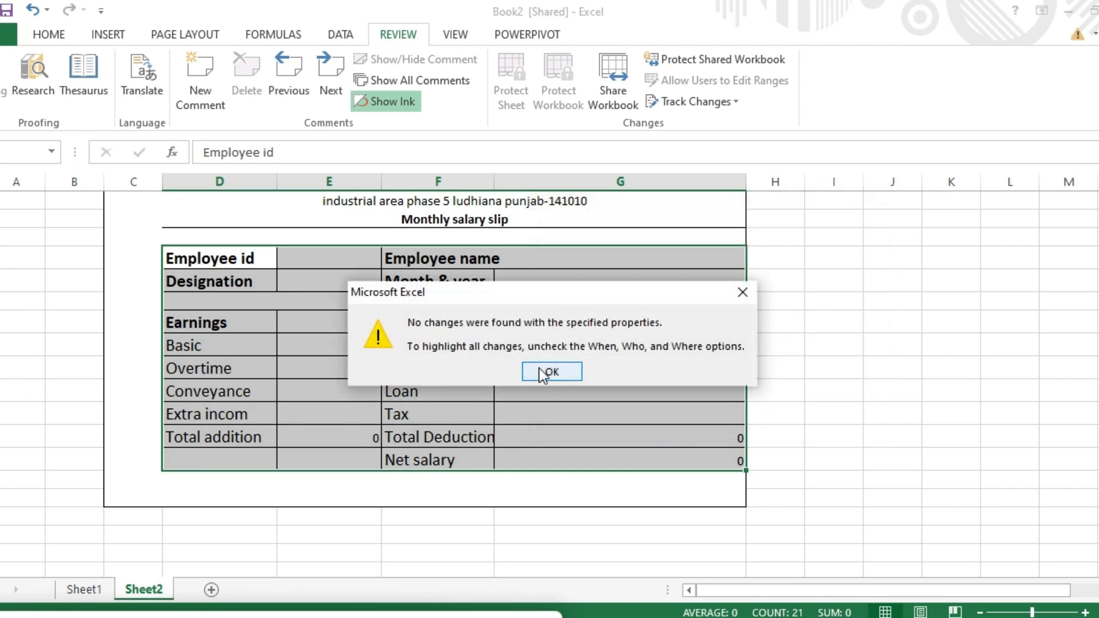
pyautogui.click(543, 372)
# Step: Change the Loan deduction label to 'extra'
pyautogui.click(525, 346)
pyautogui.write('`')
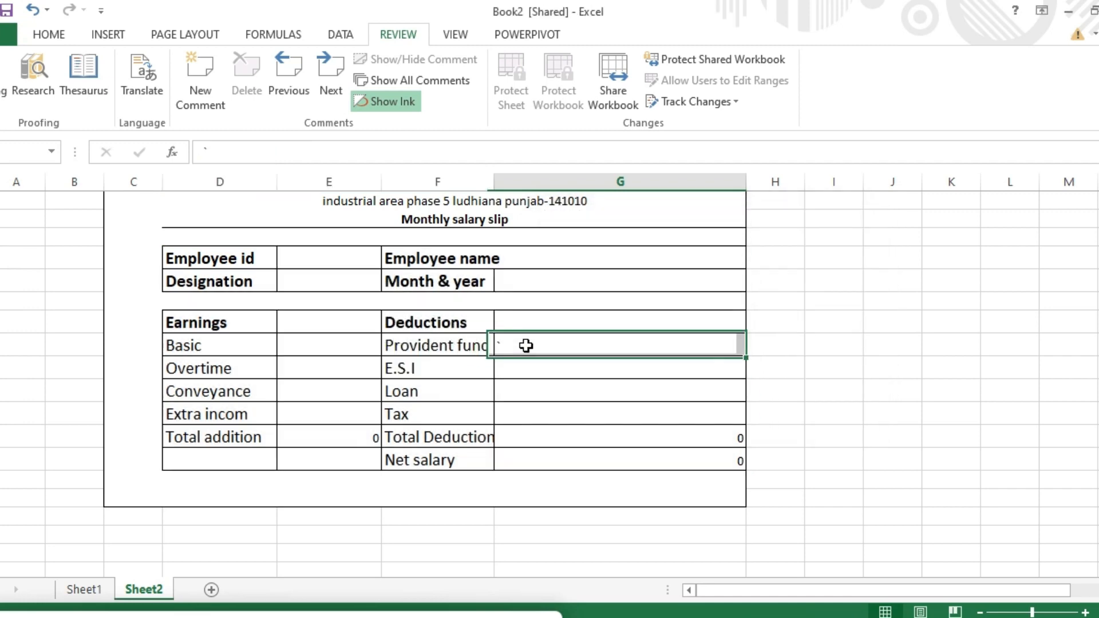
pyautogui.click(430, 394)
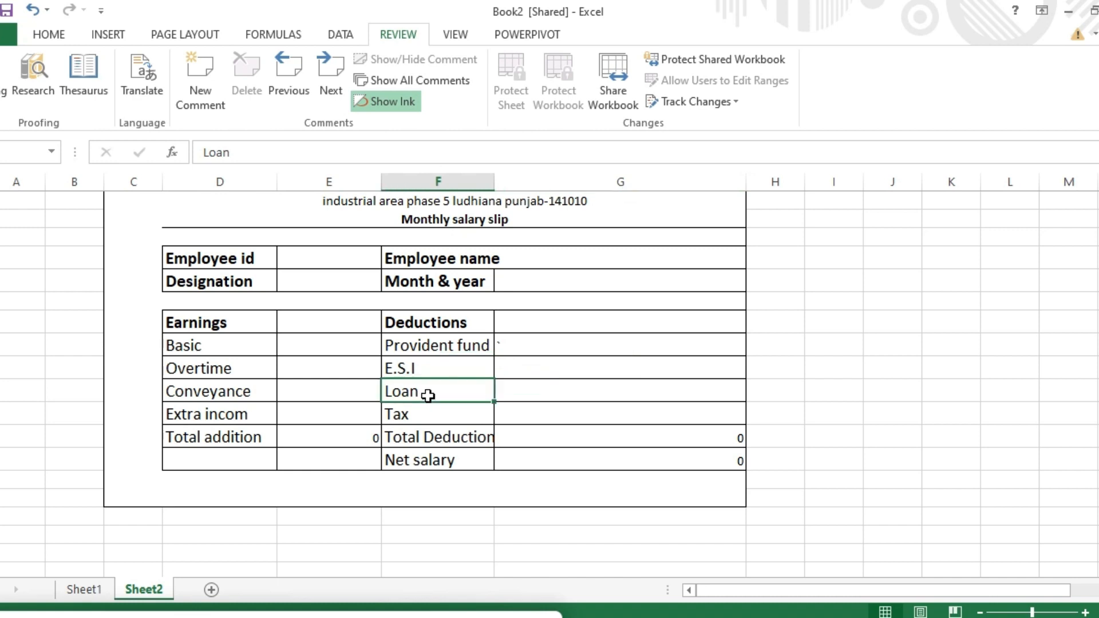
pyautogui.doubleClick(428, 395)
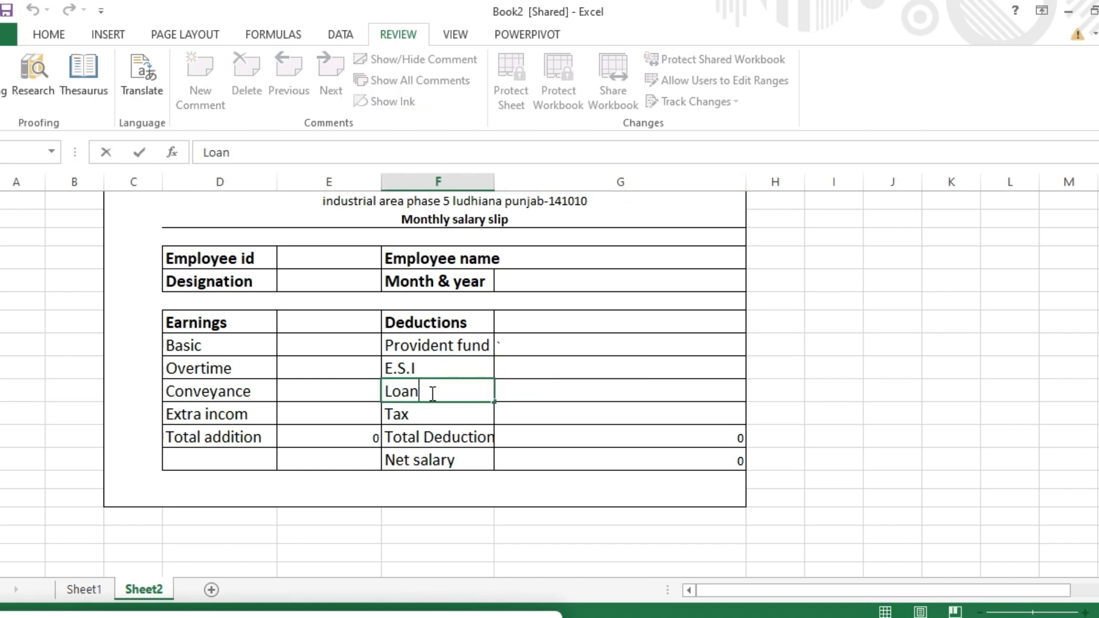
pyautogui.press('BackSpace')
pyautogui.press('BackSpace')
pyautogui.press('BackSpace')
pyautogui.press('BackSpace')
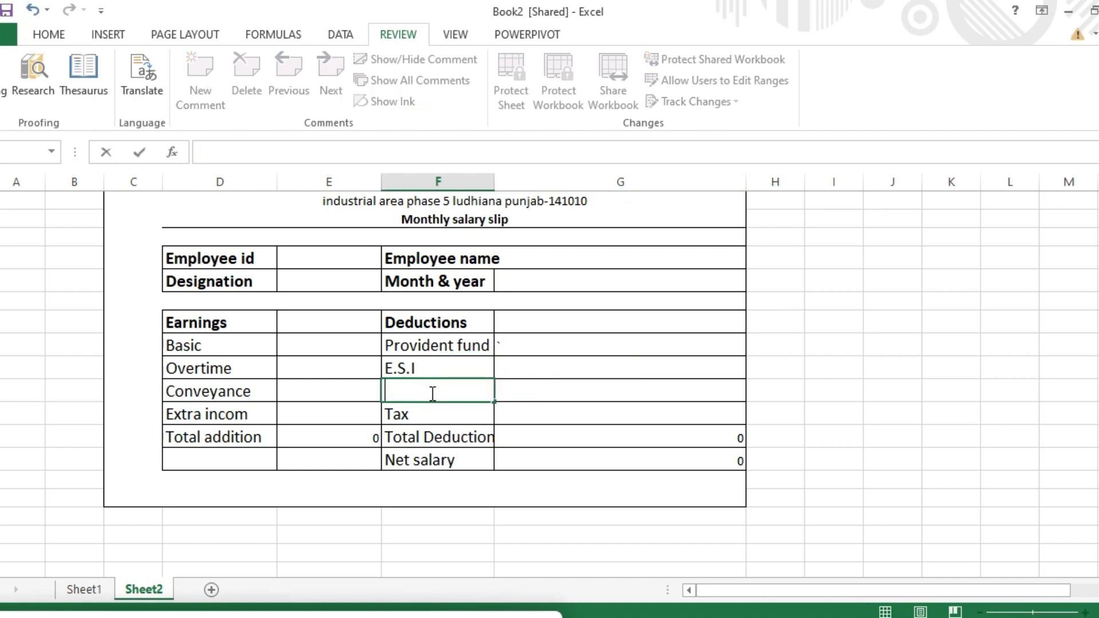
pyautogui.write('extra')
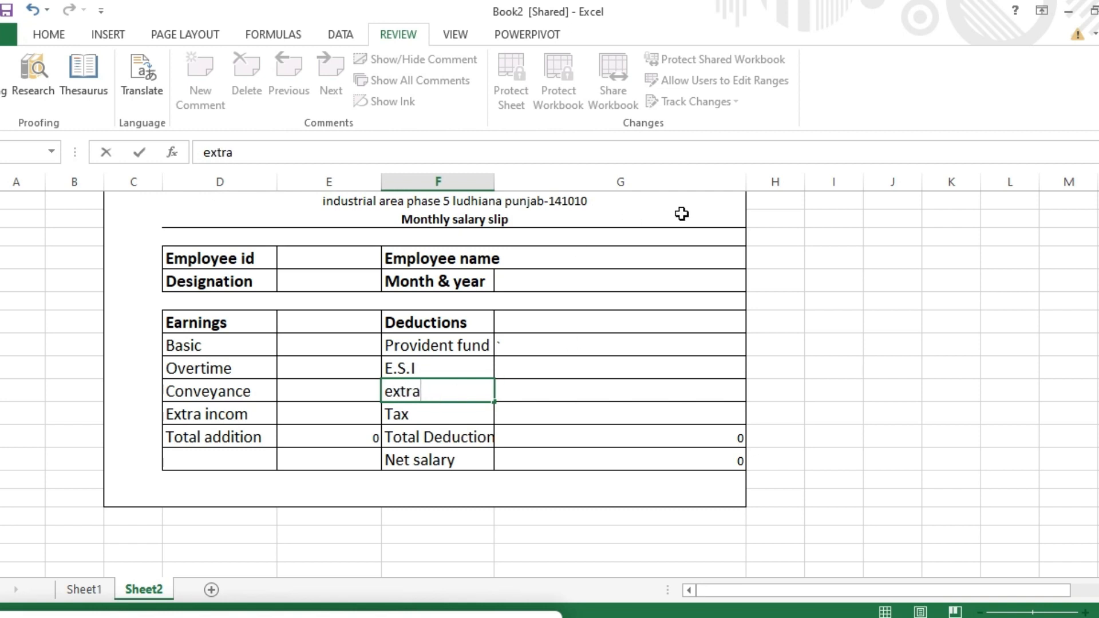
pyautogui.click(560, 405)
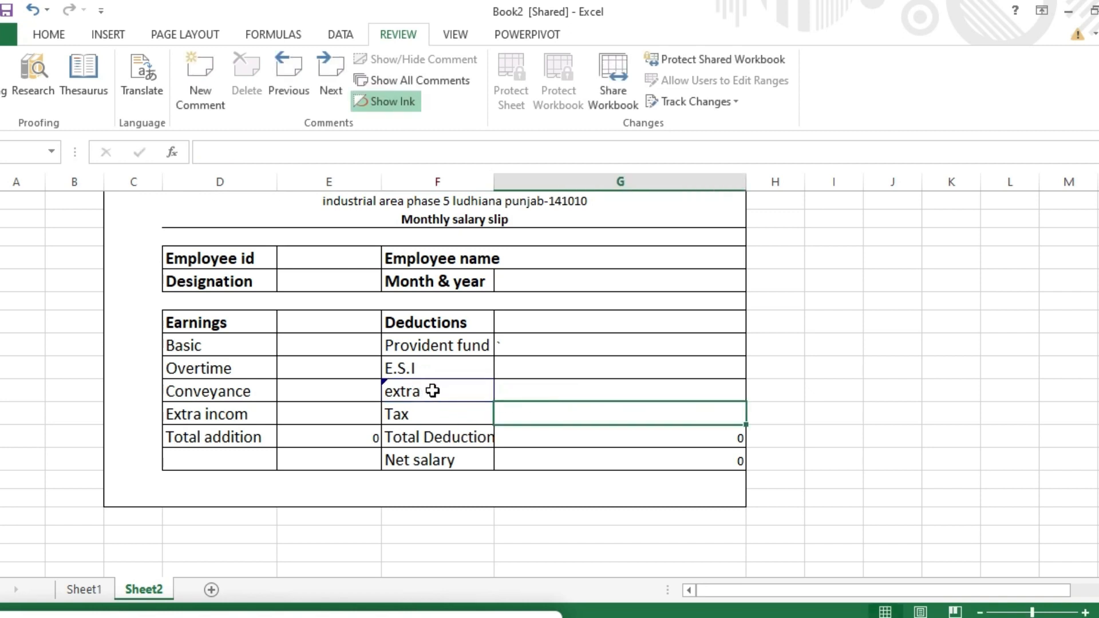
pyautogui.moveTo(435, 393)
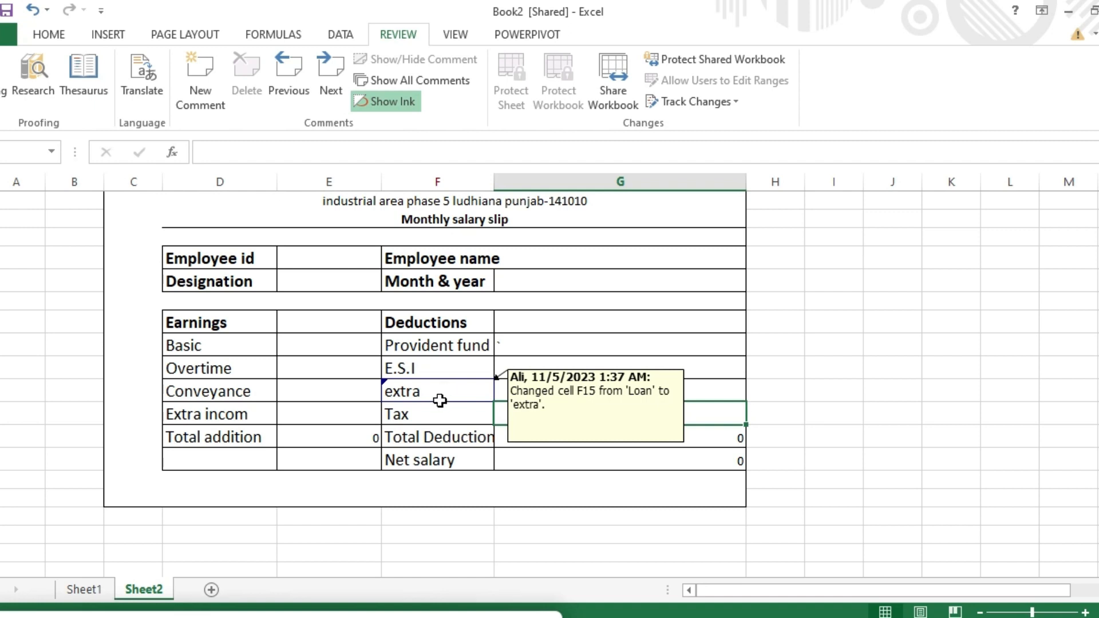
# Step: Retype the Basic earnings label as 'Incom'
pyautogui.click(226, 349)
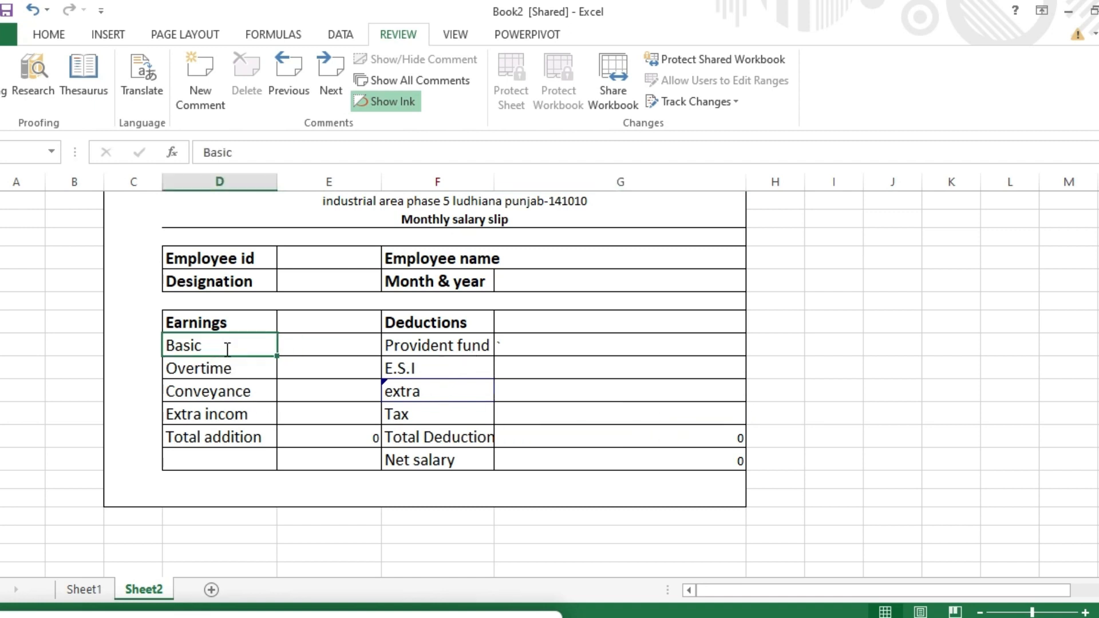
pyautogui.press('BackSpace')
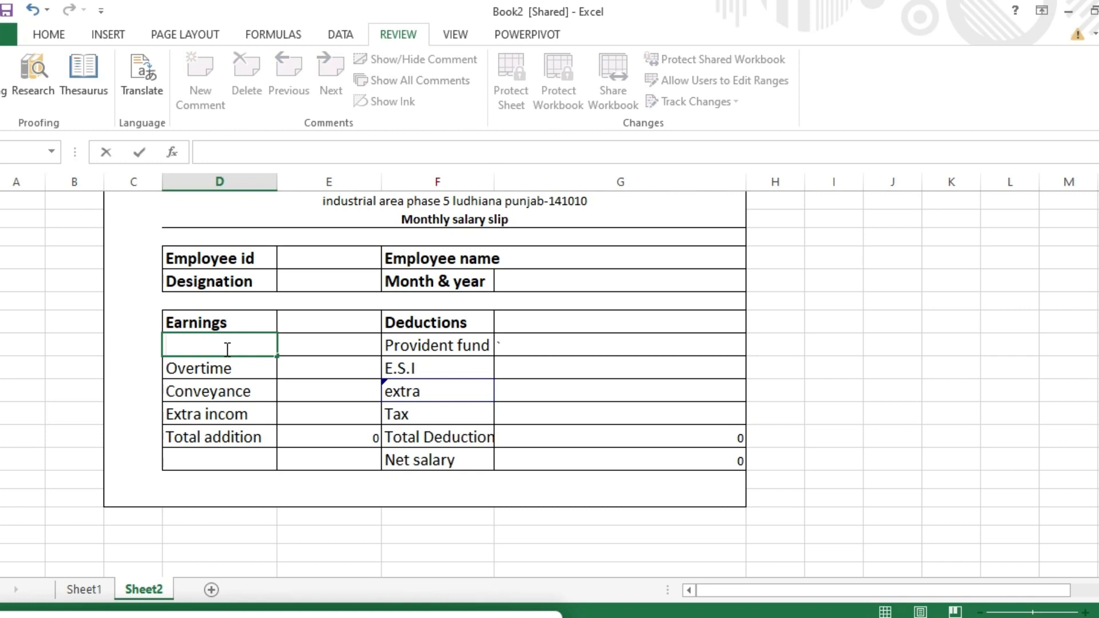
pyautogui.write('INcom')
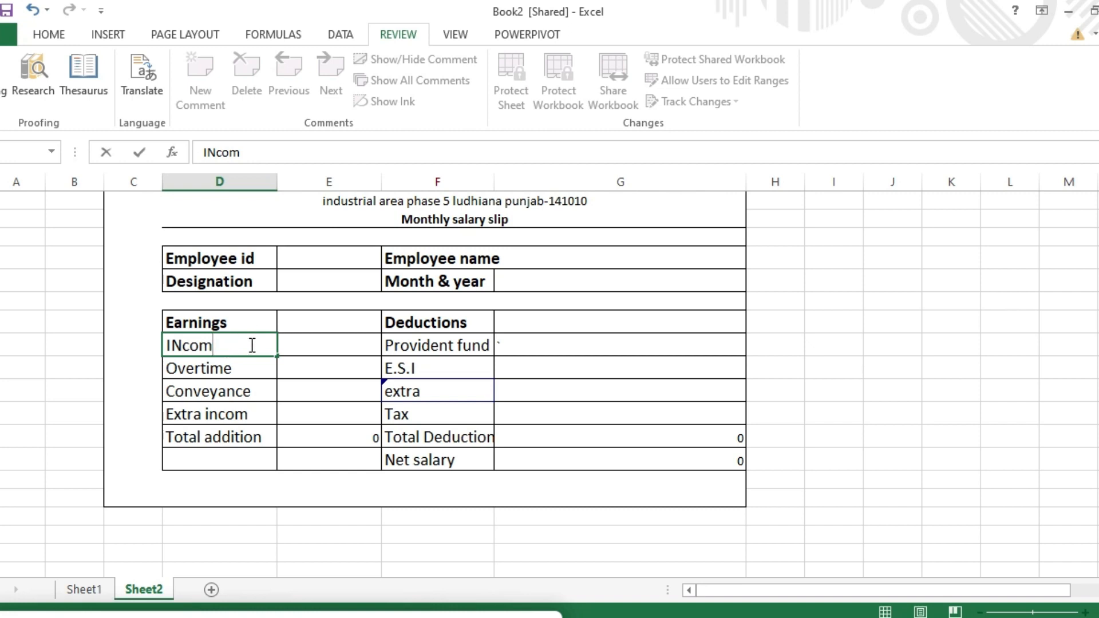
pyautogui.click(331, 376)
pyautogui.click(329, 381)
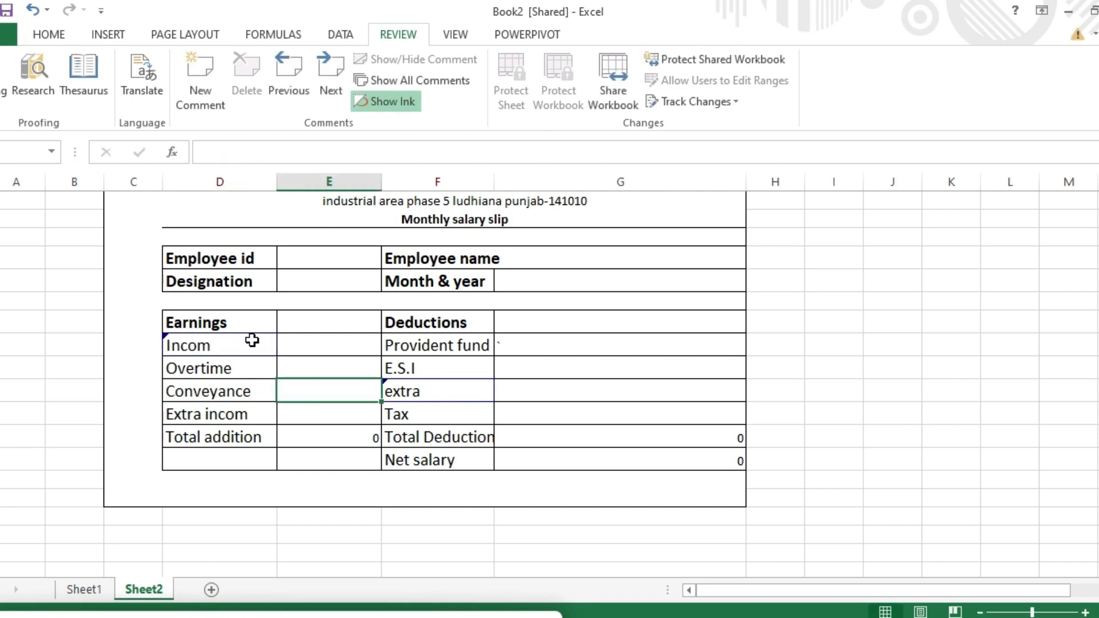
pyautogui.moveTo(250, 341)
pyautogui.click(736, 102)
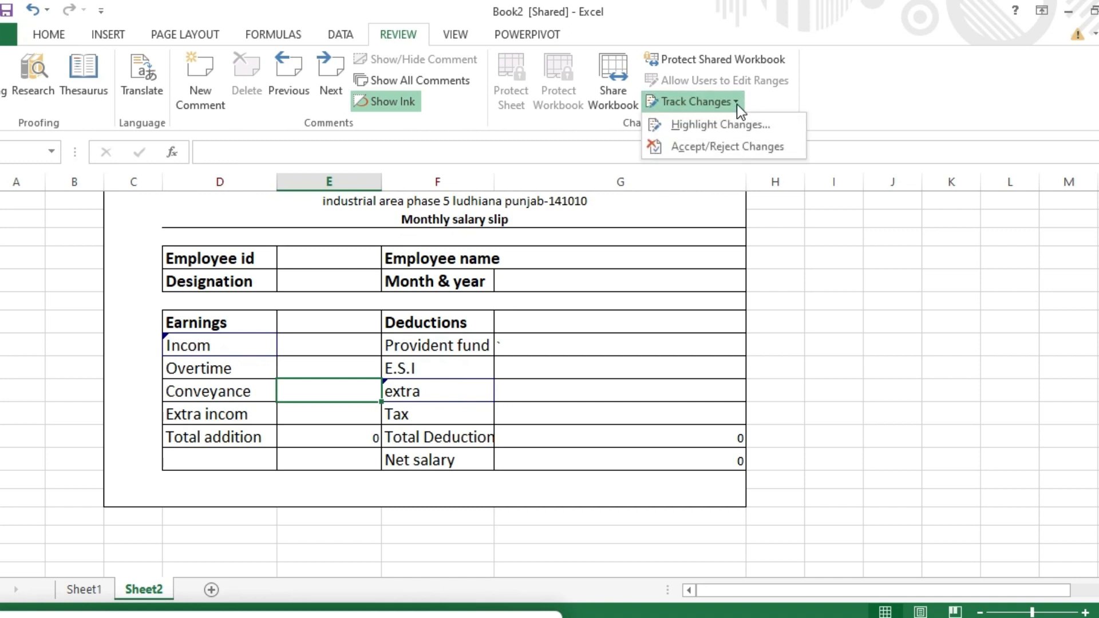
# Step: Save, then reject the Loan-to-extra change and accept the Basic-to-Incom change
pyautogui.click(732, 146)
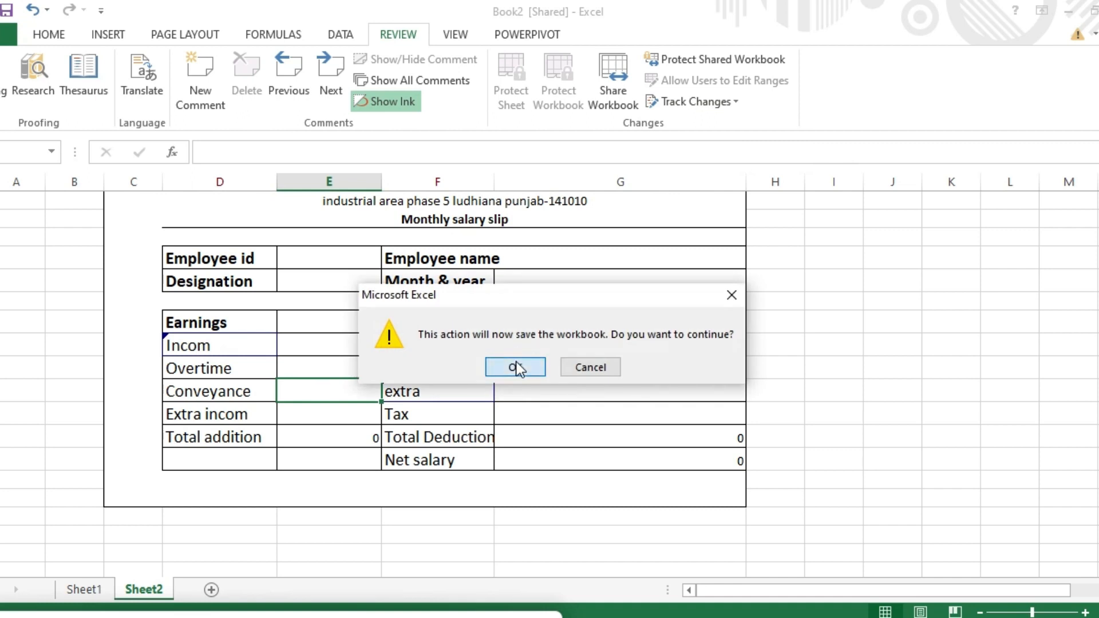
pyautogui.click(517, 362)
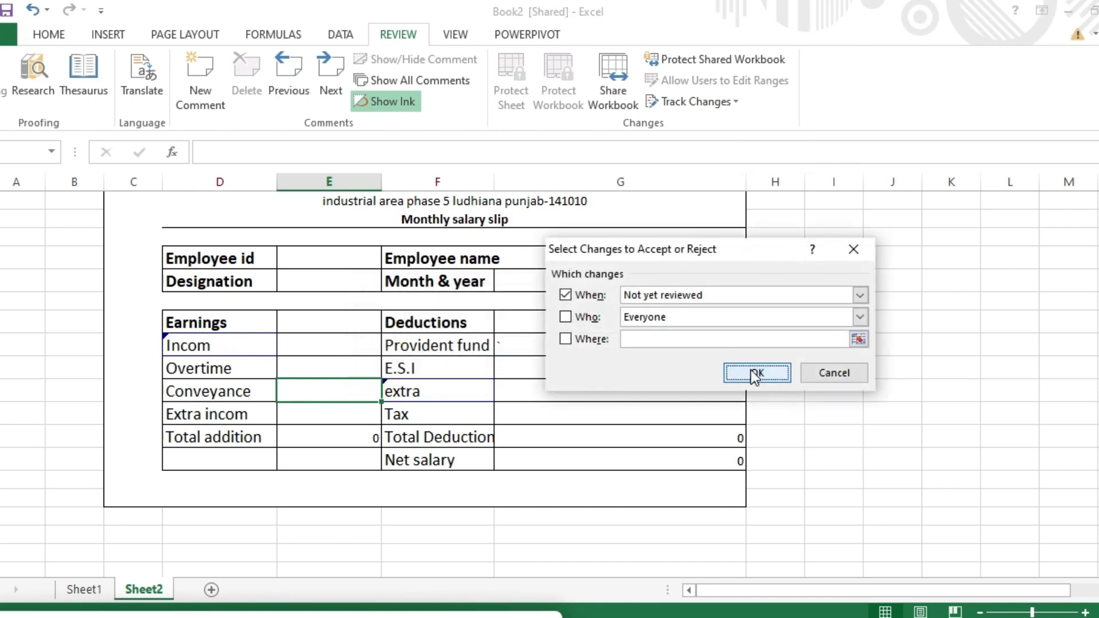
pyautogui.click(750, 370)
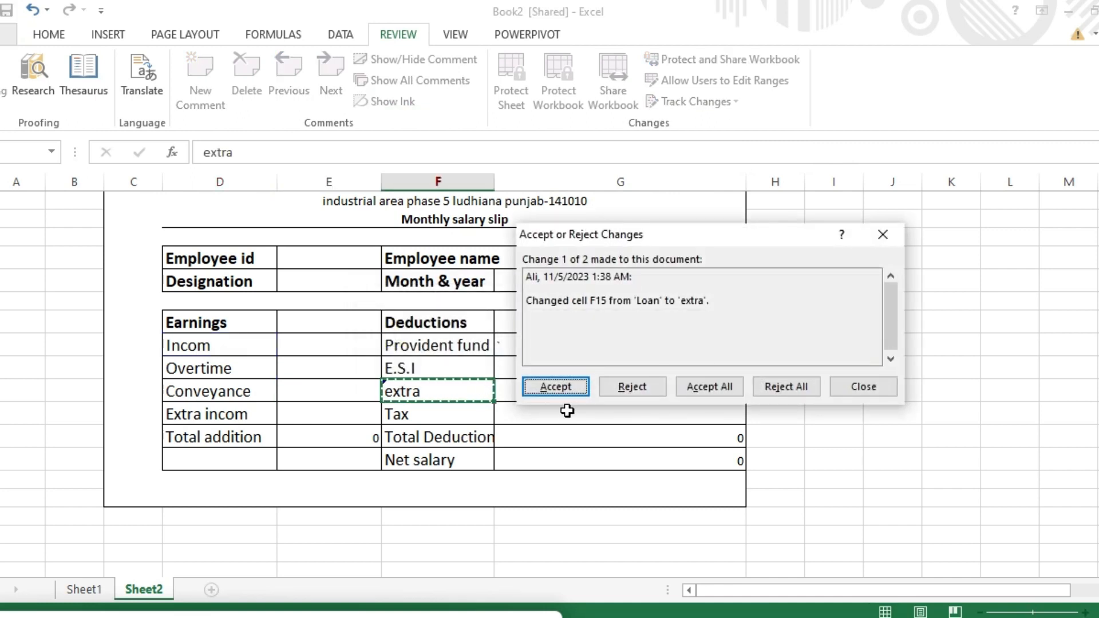
pyautogui.click(636, 388)
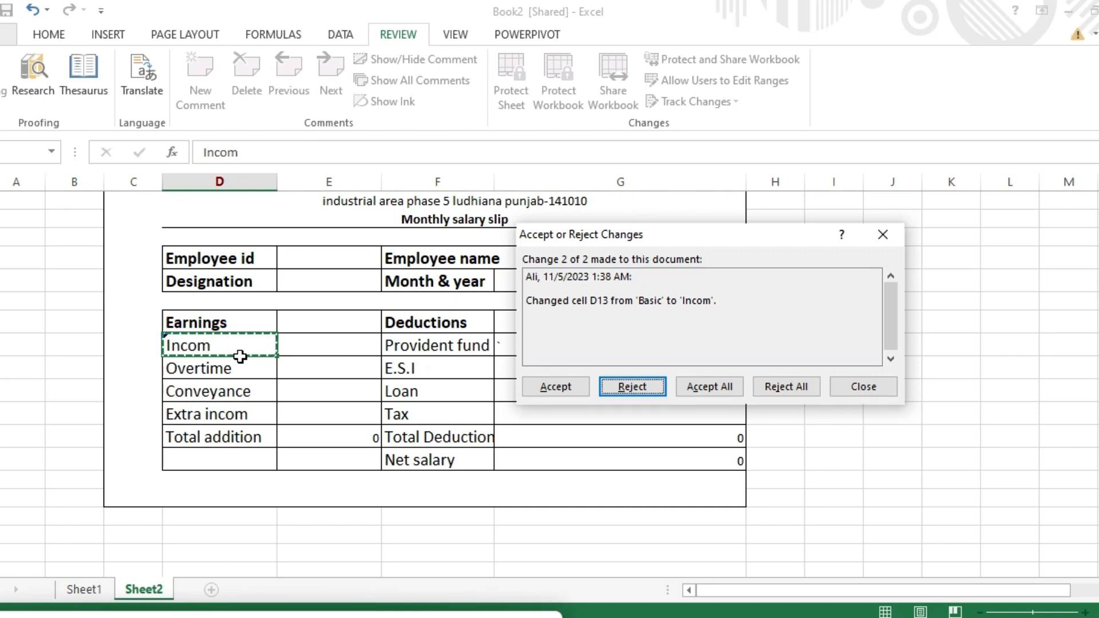
pyautogui.click(555, 386)
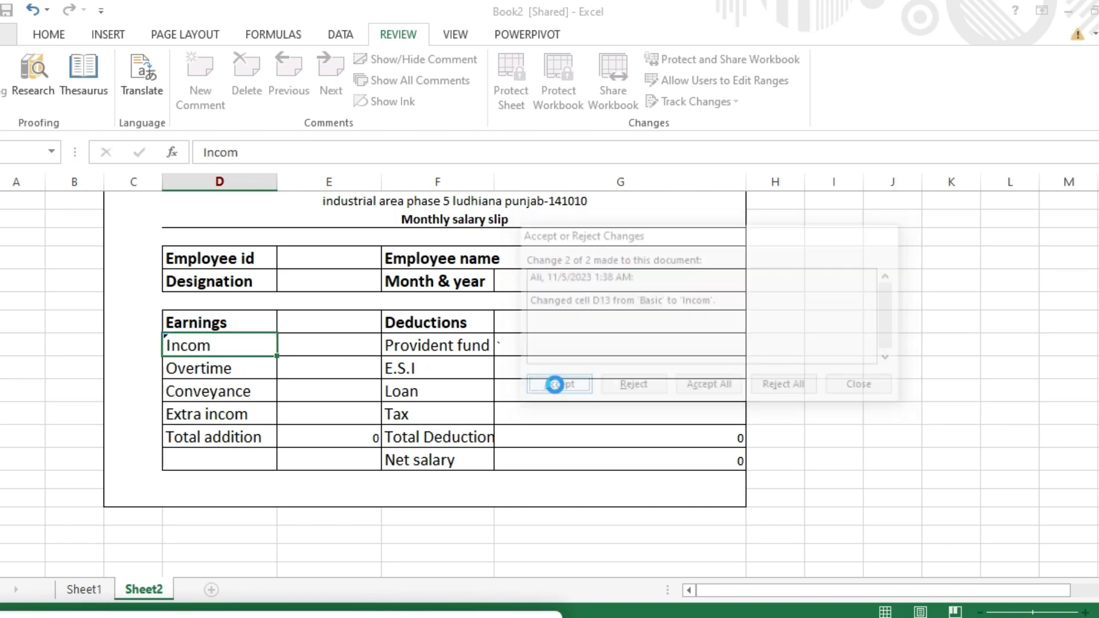
# Step: Select the Conveyance label and the amount cell in the Loan row
pyautogui.click(244, 382)
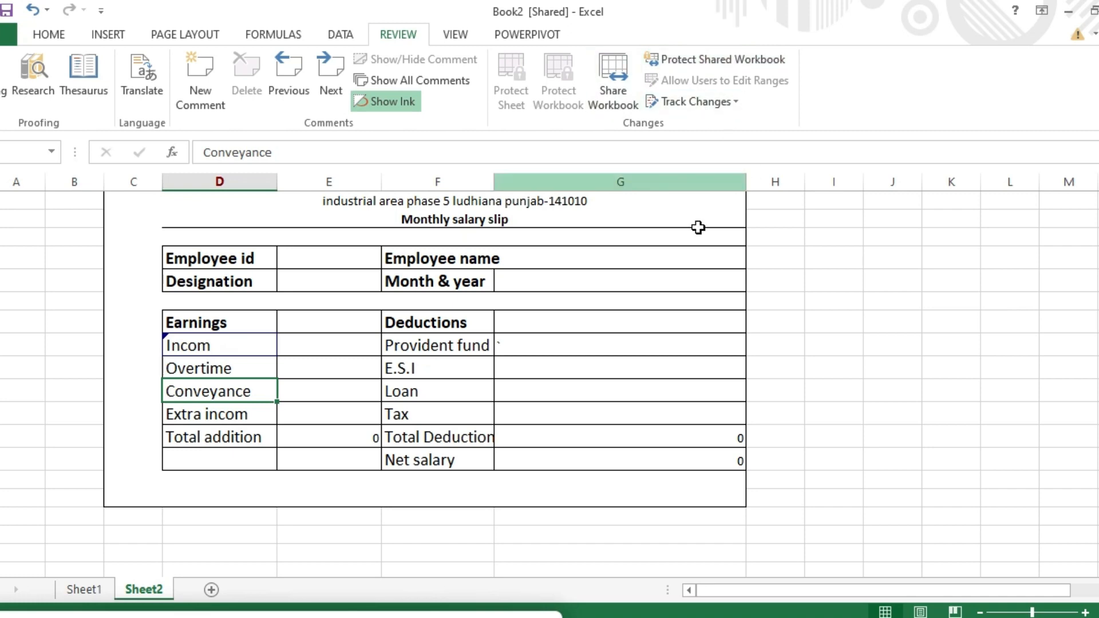
pyautogui.click(626, 384)
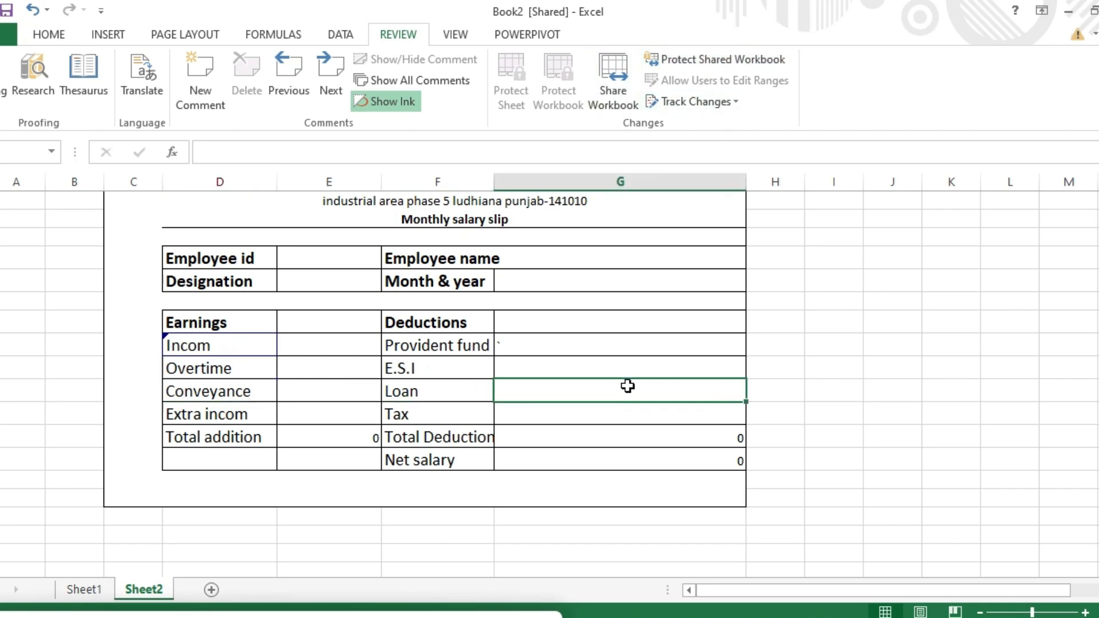